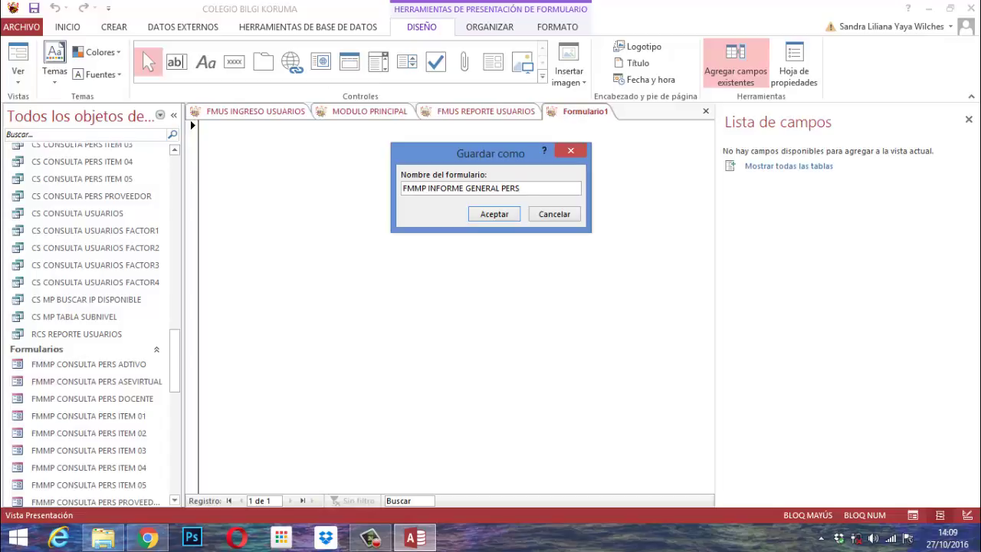
Save the new form as FMMP INFORME GENERAL PERS and close its field list.
{"action": "left_click", "coordinate": [494, 215]}
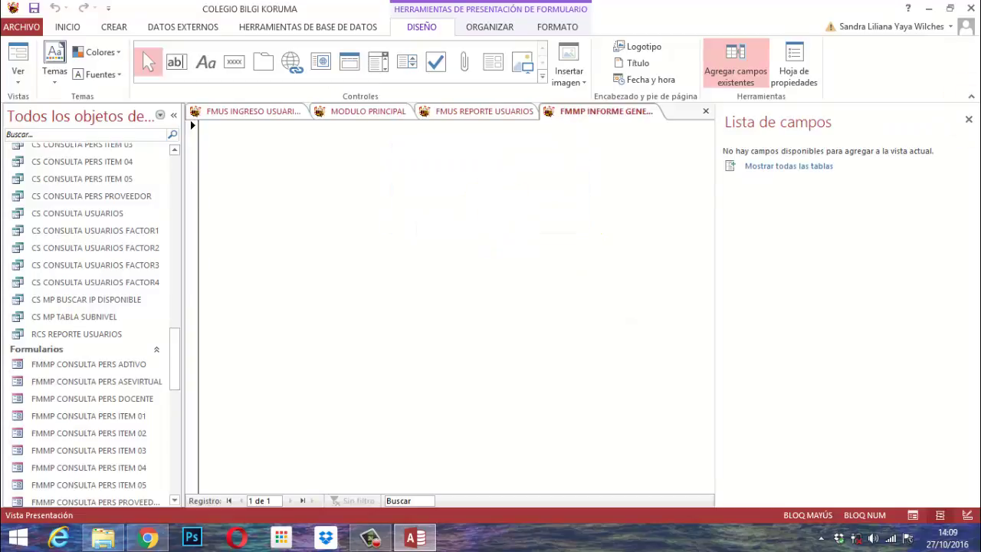
{"action": "left_click", "coordinate": [968, 119]}
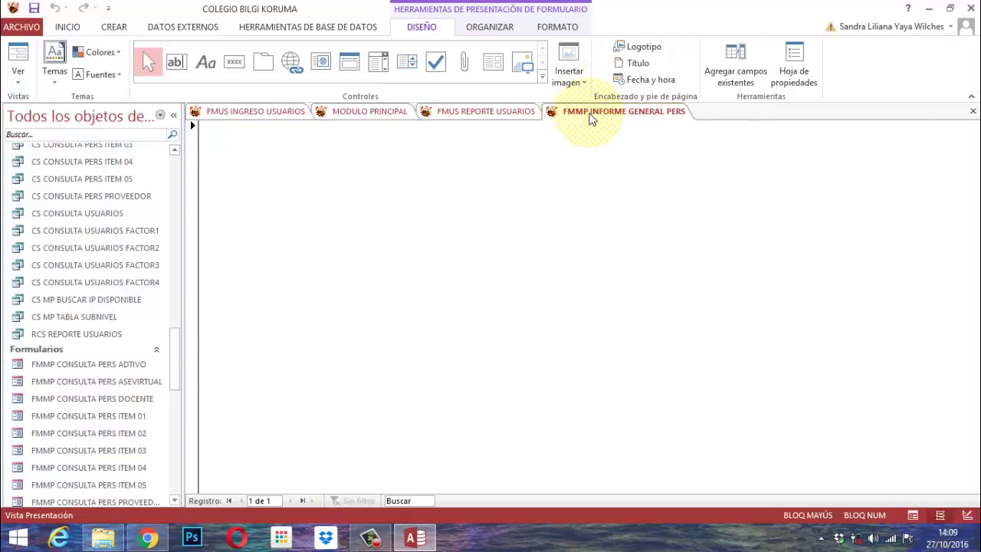
Open FMUS REPORTE USUARIOS in Design view and copy the crest logo and title label from its header.
{"action": "left_click", "coordinate": [491, 113]}
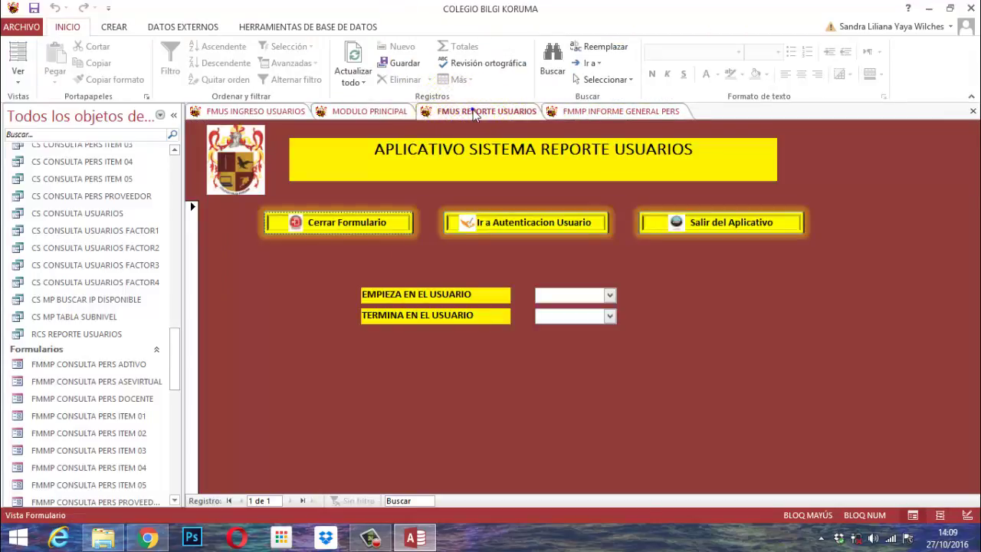
{"action": "right_click", "coordinate": [475, 114]}
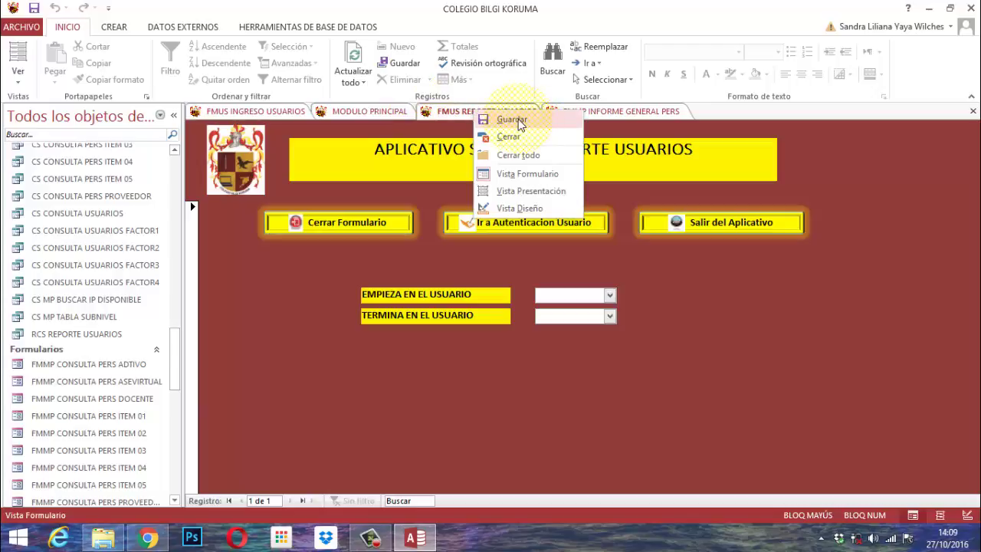
{"action": "left_click", "coordinate": [514, 207]}
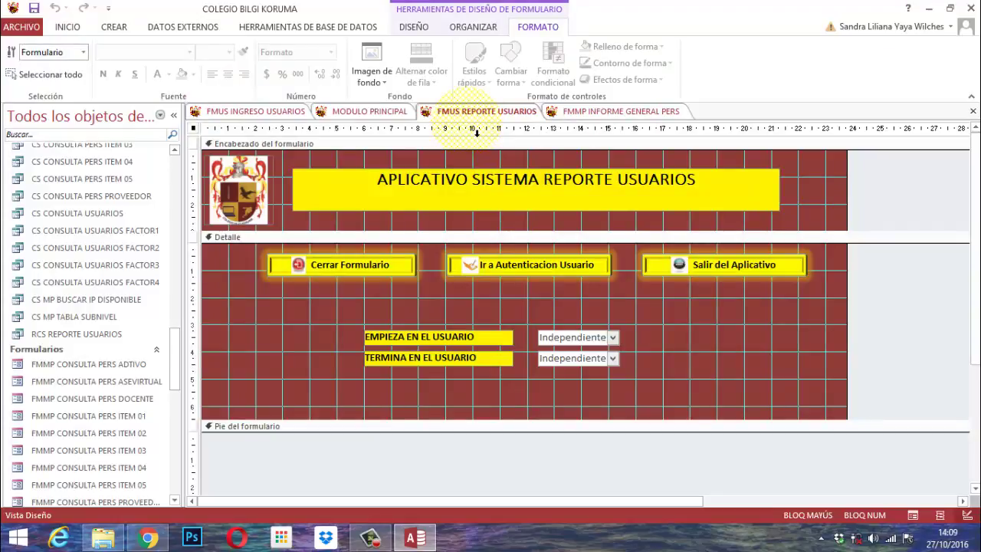
{"action": "left_click_drag", "start_coordinate": [866, 188], "coordinate": [233, 181]}
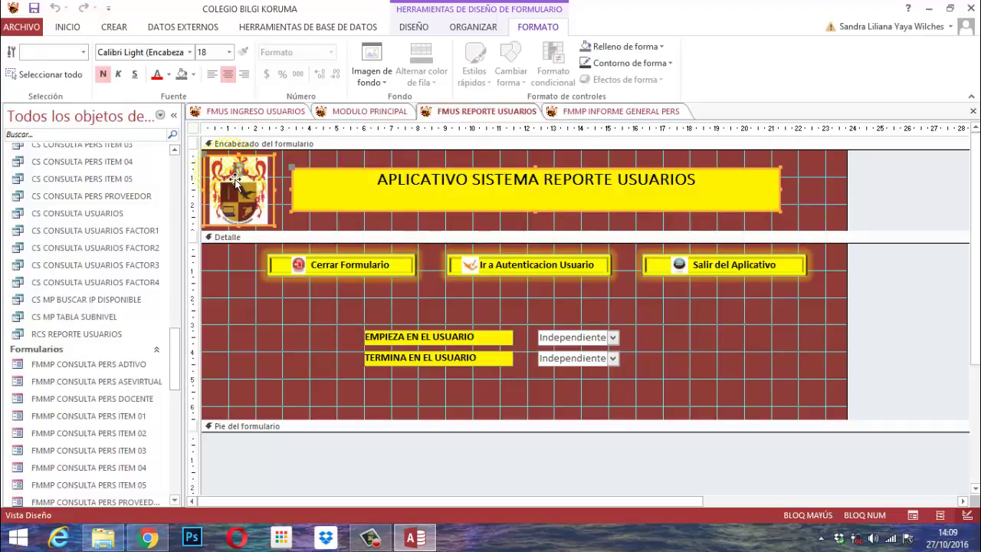
Add a header section to FMMP INFORME GENERAL PERS in Design view by inserting a title, and delete the default title controls.
{"action": "left_click", "coordinate": [576, 115]}
{"action": "right_click", "coordinate": [581, 115]}
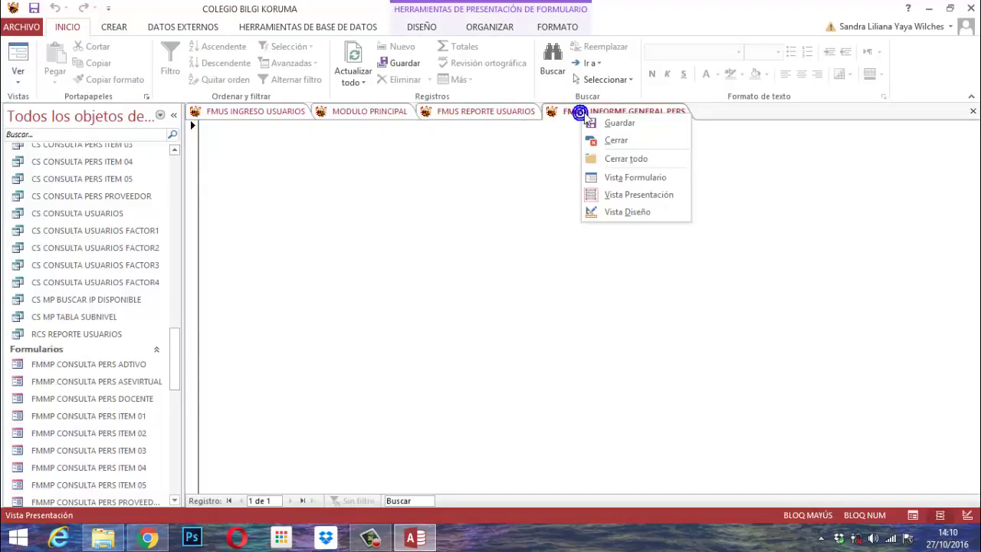
{"action": "left_click", "coordinate": [649, 211]}
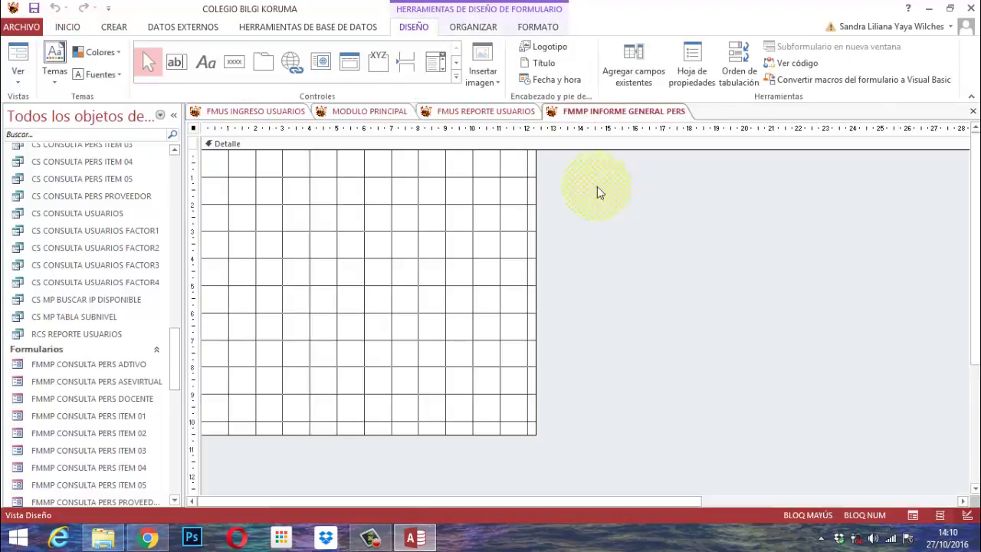
{"action": "left_click", "coordinate": [546, 64]}
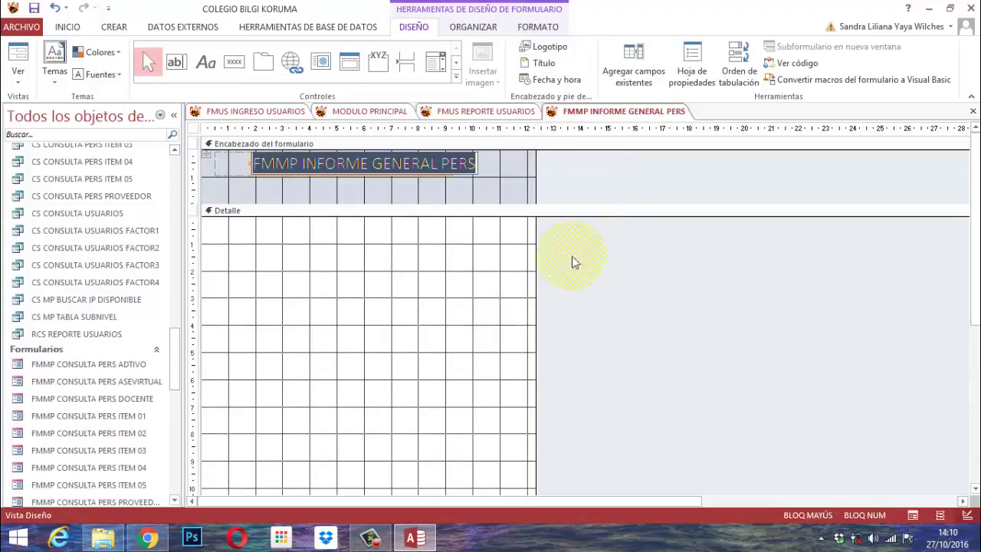
{"action": "left_click", "coordinate": [561, 160]}
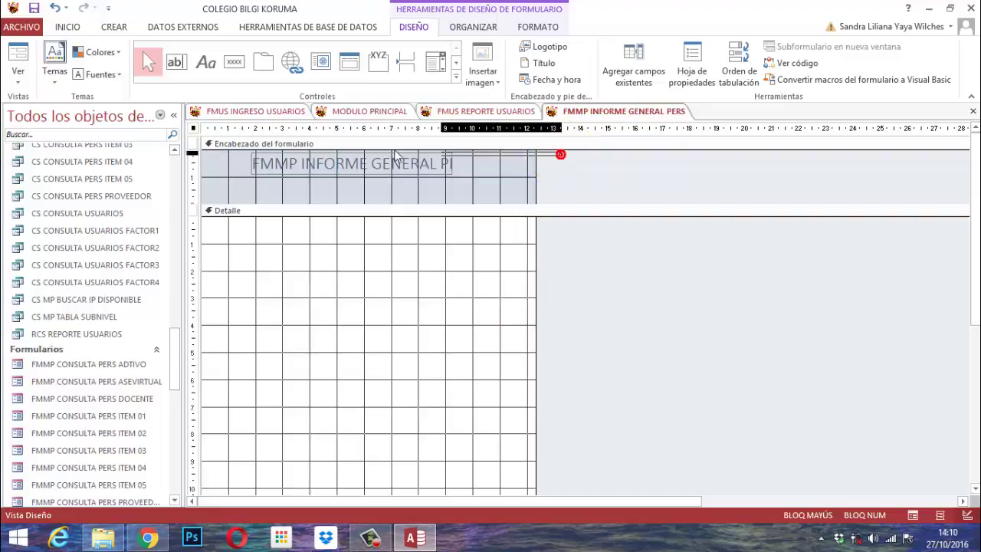
{"action": "left_click", "coordinate": [210, 167]}
{"action": "key", "text": "Delete"}
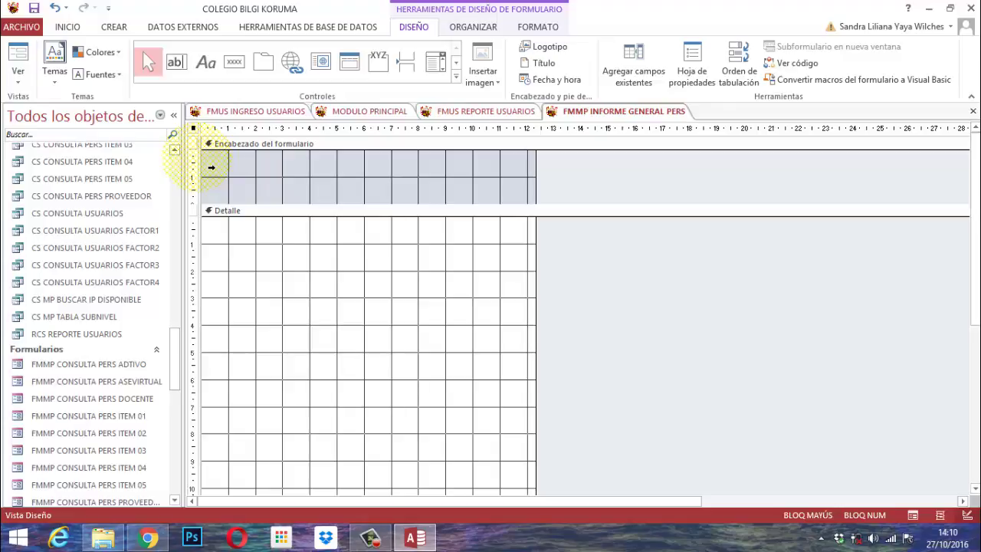
Paste the copied logo and title label into the form header and shorten the header to the logo's lower edge.
{"action": "left_click", "coordinate": [371, 186]}
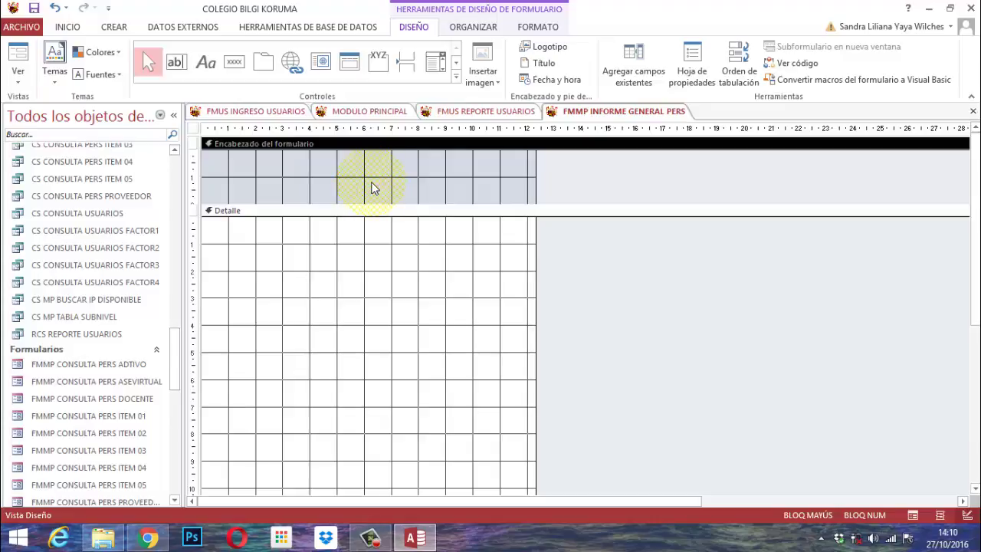
{"action": "key", "text": "ctrl+v"}
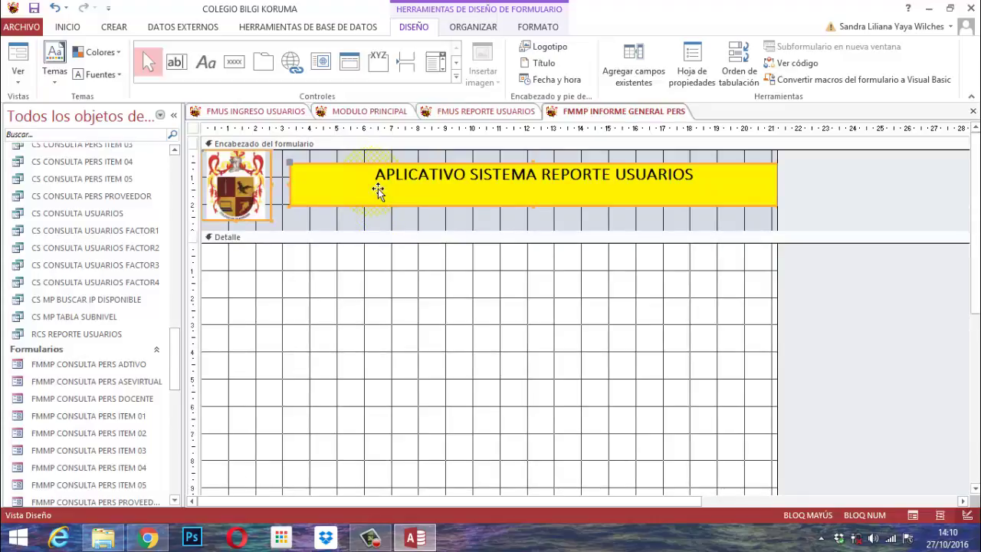
{"action": "left_click", "coordinate": [858, 204]}
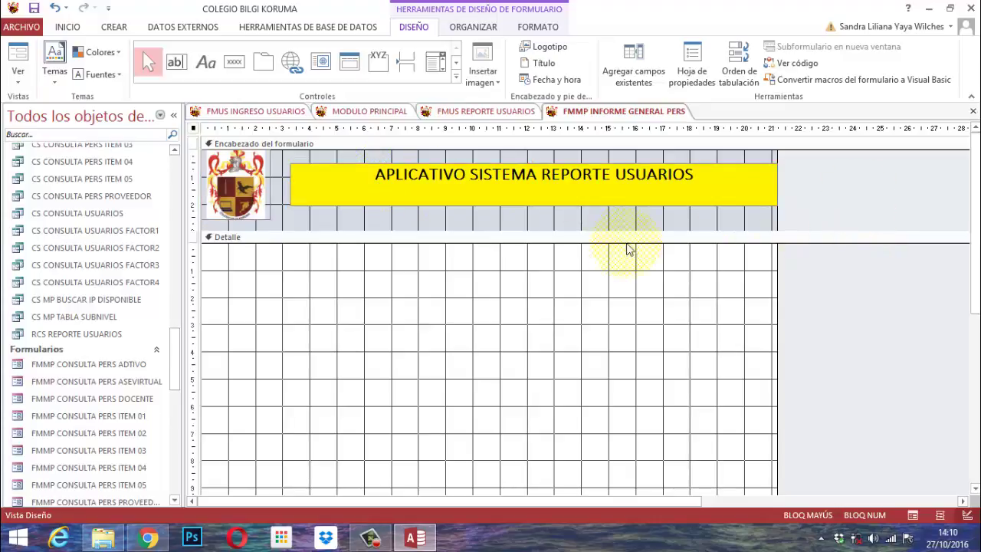
{"action": "left_click", "coordinate": [596, 228]}
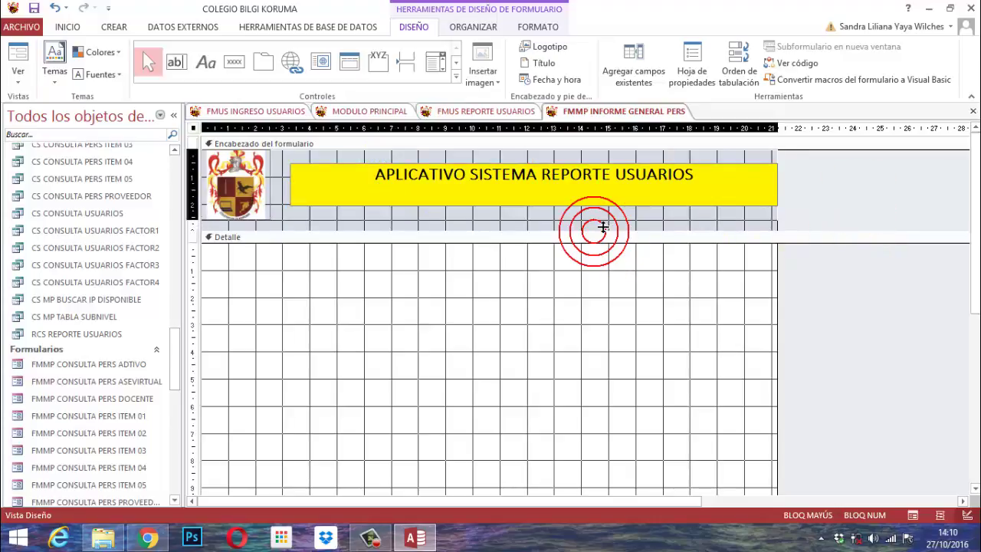
{"action": "left_click_drag", "start_coordinate": [603, 228], "coordinate": [602, 217]}
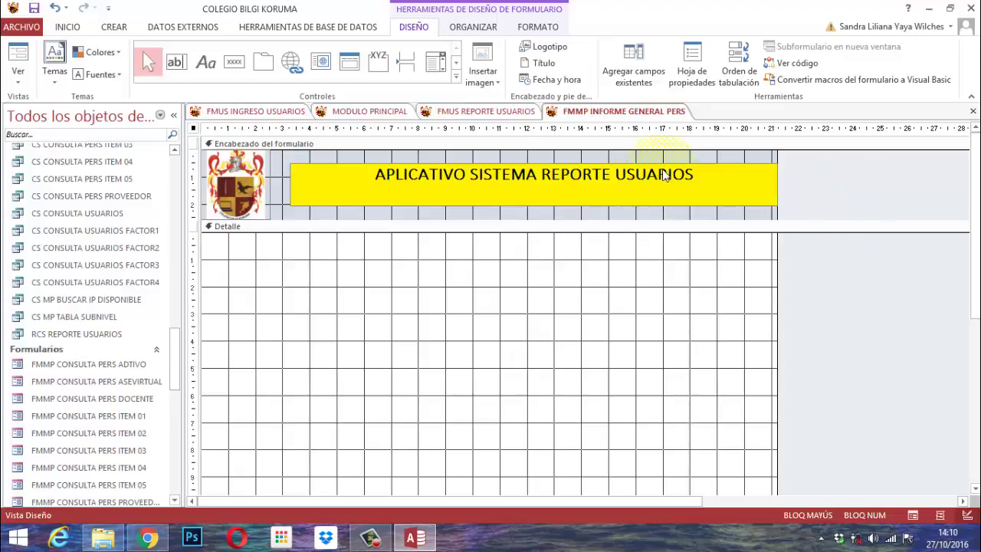
Replace the header title text with SISTEMA INFORME PERSONAS.
{"action": "left_click", "coordinate": [438, 175]}
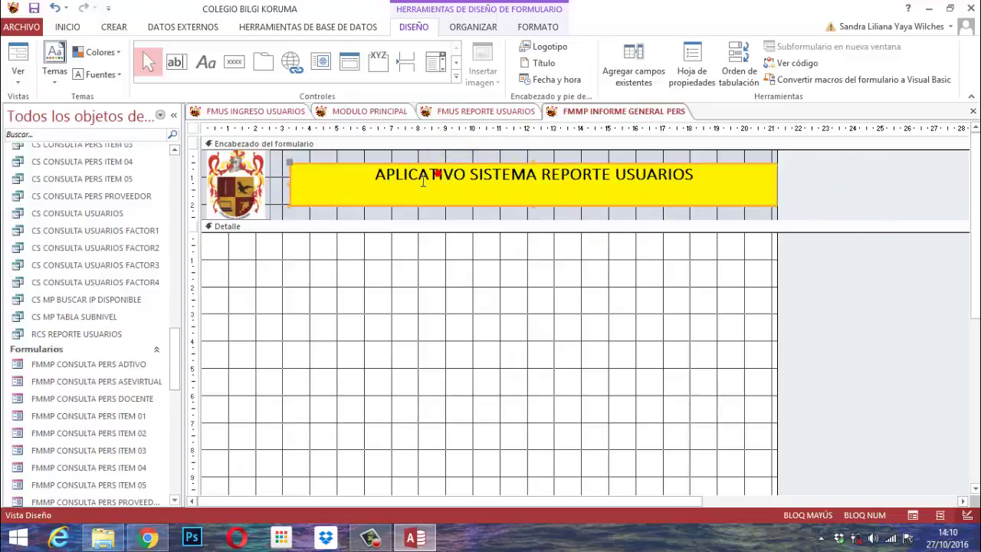
{"action": "left_click", "coordinate": [376, 175]}
{"action": "left_click_drag", "start_coordinate": [376, 175], "coordinate": [677, 205]}
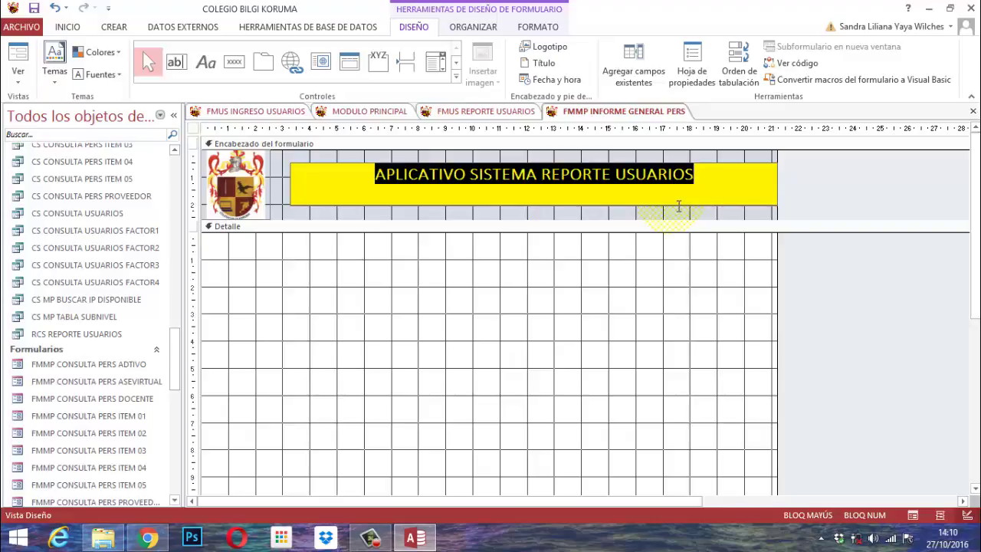
{"action": "key", "text": "BackSpace"}
{"action": "type", "text": "SISTEMA I"}
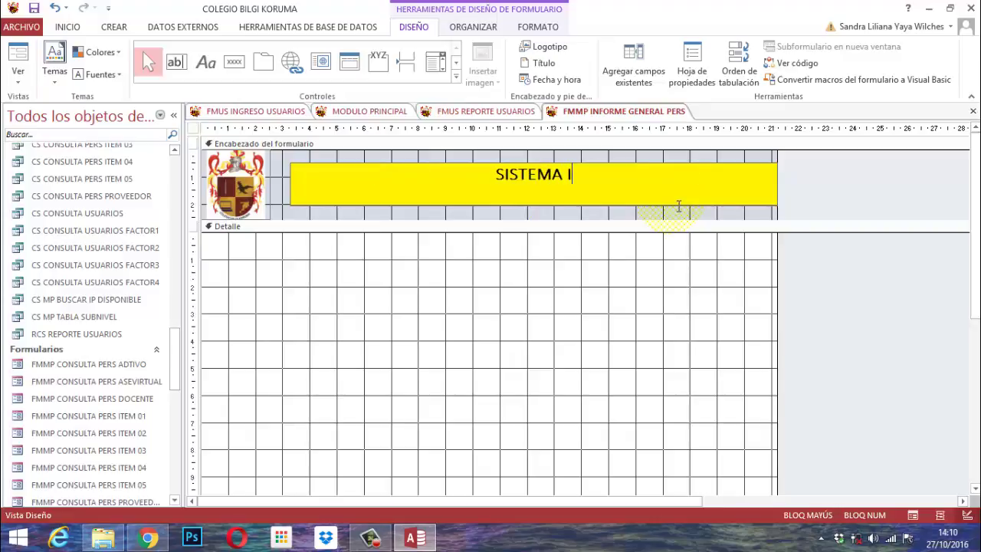
{"action": "type", "text": "NFORME PERSONAS"}
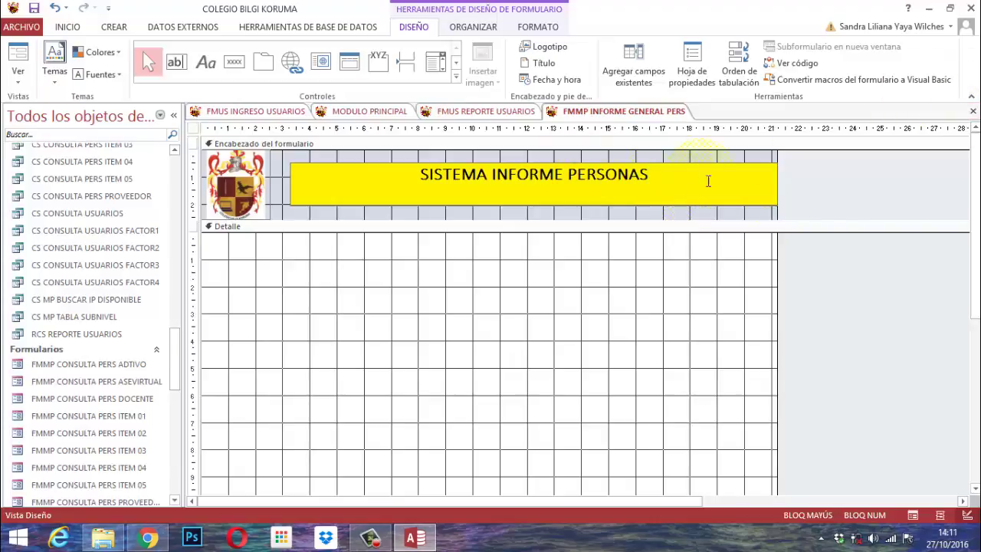
Reduce the yellow title label's height by lowering its upper edge so it fits the single line of text.
{"action": "left_click", "coordinate": [596, 188]}
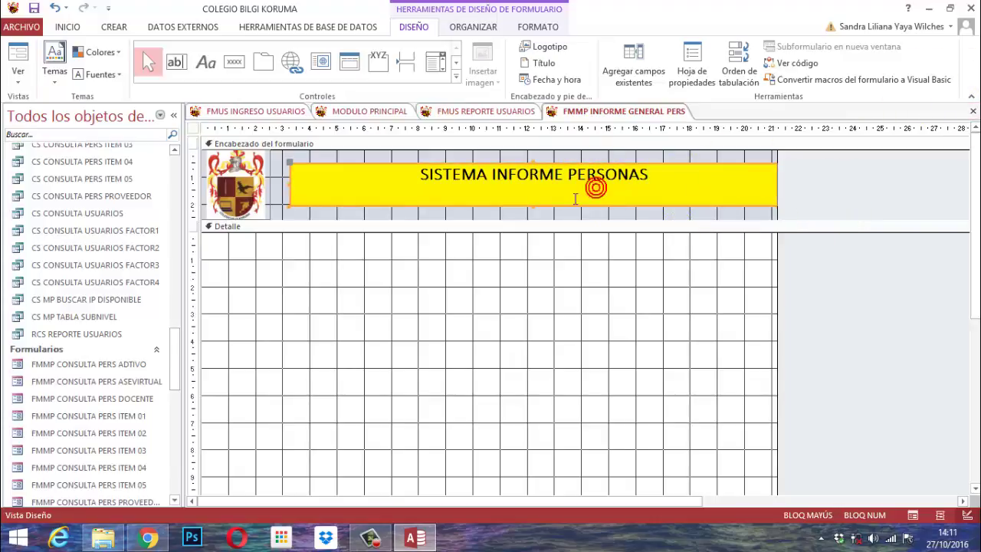
{"action": "left_click", "coordinate": [541, 175]}
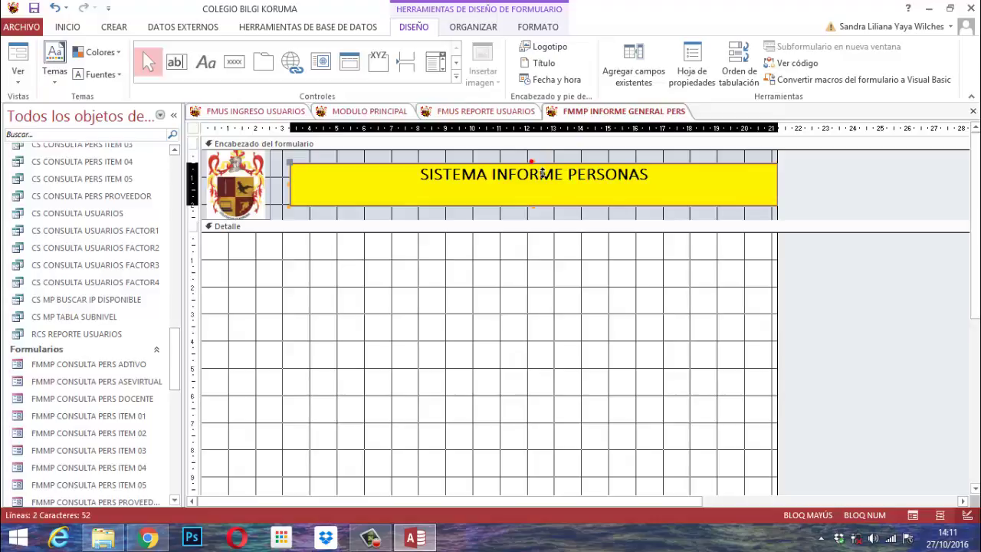
{"action": "left_click_drag", "start_coordinate": [541, 175], "coordinate": [543, 188]}
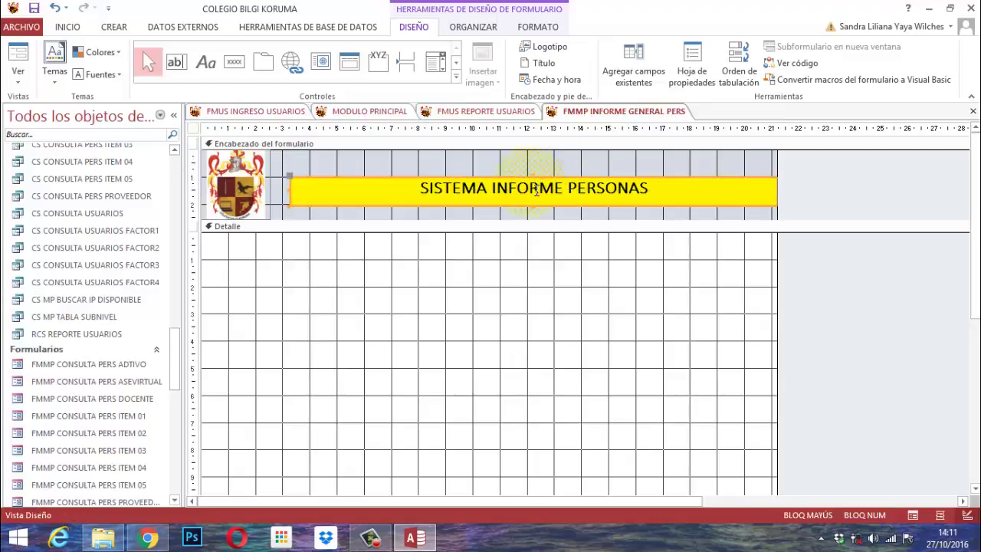
{"action": "left_click", "coordinate": [815, 199]}
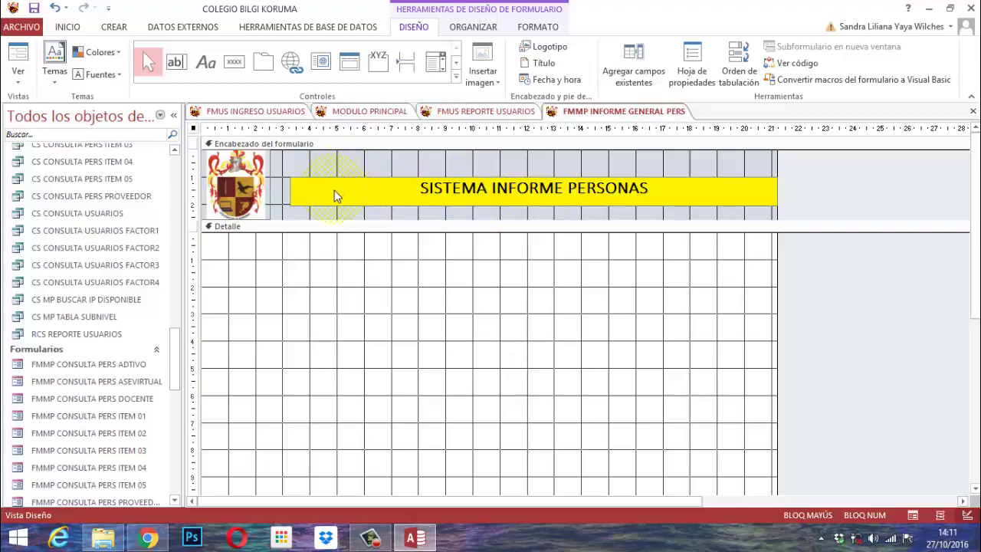
Shrink the crest logo, place it close to the title label, and shift the label up slightly.
{"action": "left_click", "coordinate": [242, 197]}
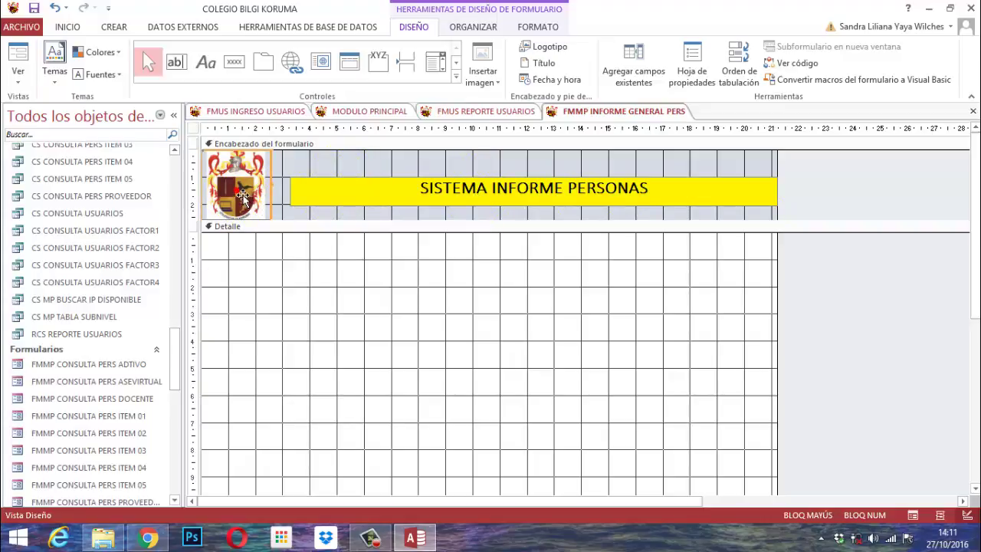
{"action": "left_click_drag", "start_coordinate": [281, 159], "coordinate": [255, 186]}
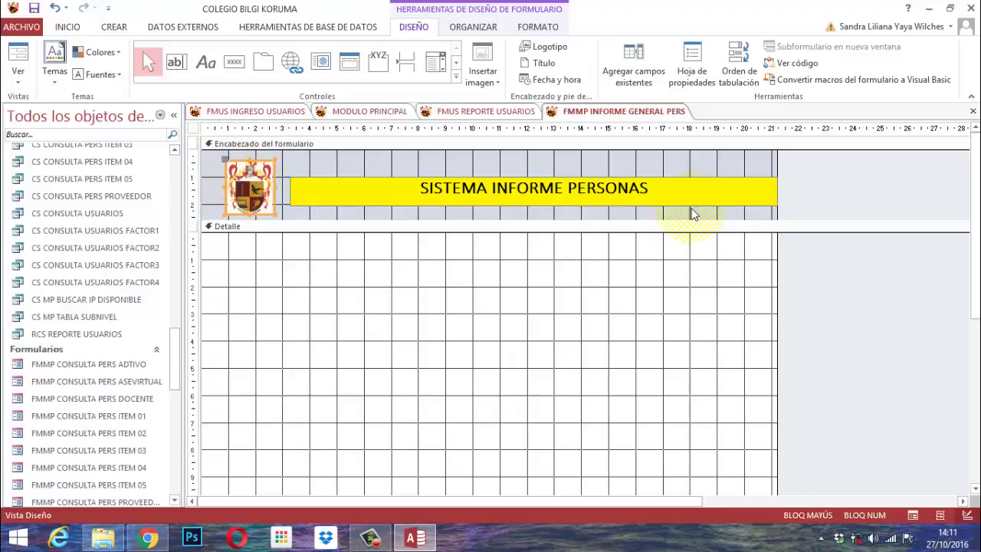
{"action": "left_click", "coordinate": [801, 191]}
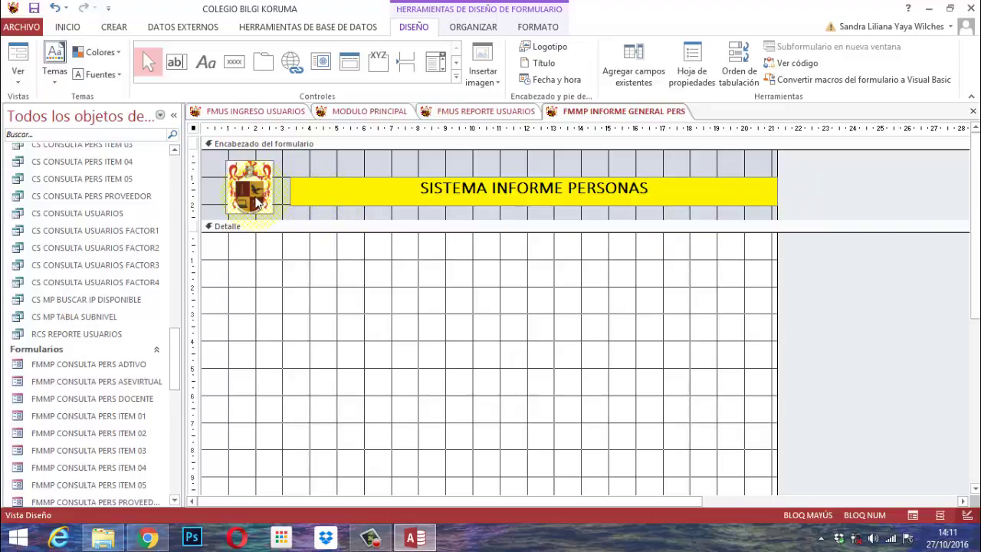
{"action": "left_click", "coordinate": [318, 186]}
{"action": "left_click_drag", "start_coordinate": [325, 193], "coordinate": [323, 190]}
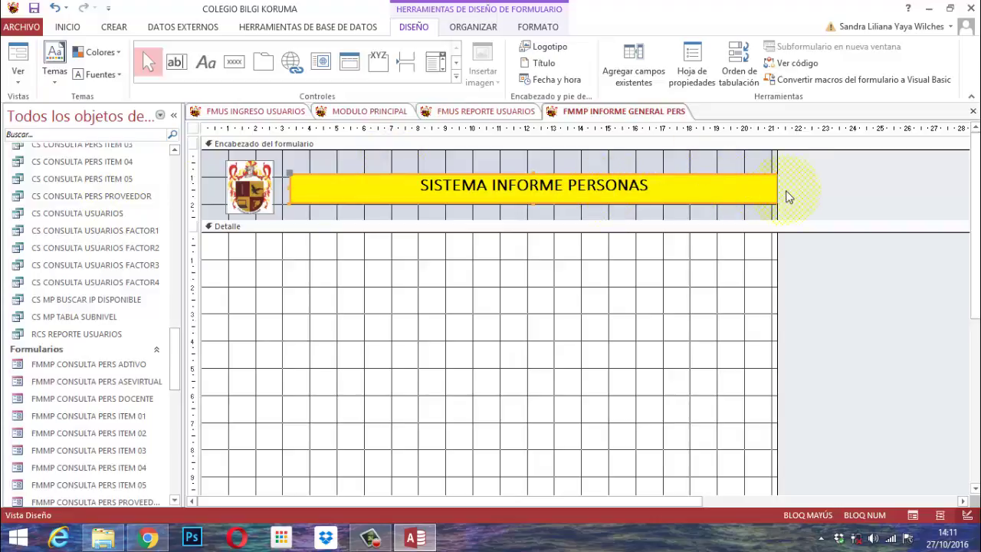
{"action": "left_click", "coordinate": [827, 193]}
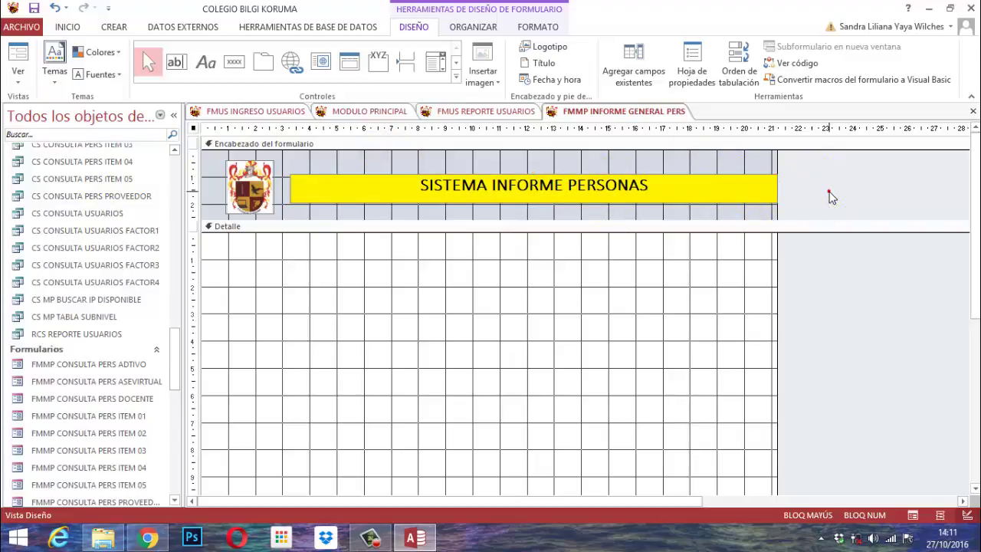
Move the crest logo to the upper edge of the header and nudge the title label up to align with it.
{"action": "left_click", "coordinate": [246, 184]}
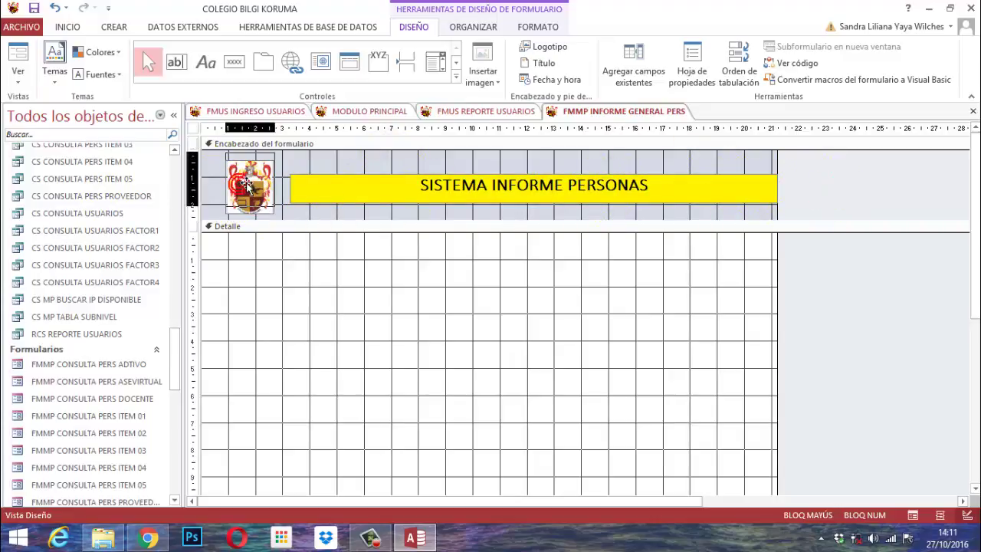
{"action": "left_click_drag", "start_coordinate": [245, 184], "coordinate": [245, 178]}
{"action": "left_click", "coordinate": [365, 197]}
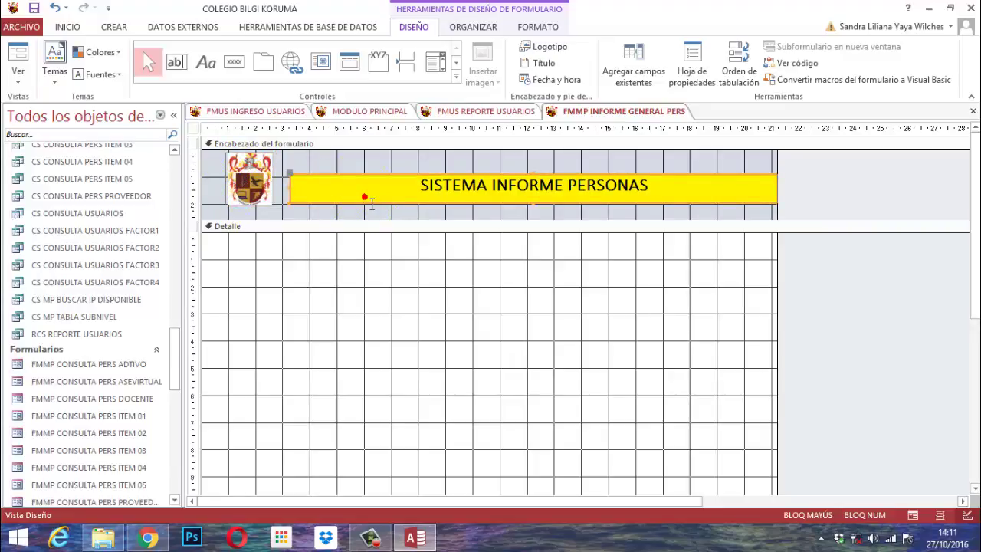
{"action": "key", "text": "Up"}
{"action": "key", "text": "Up"}
{"action": "key", "text": "Up"}
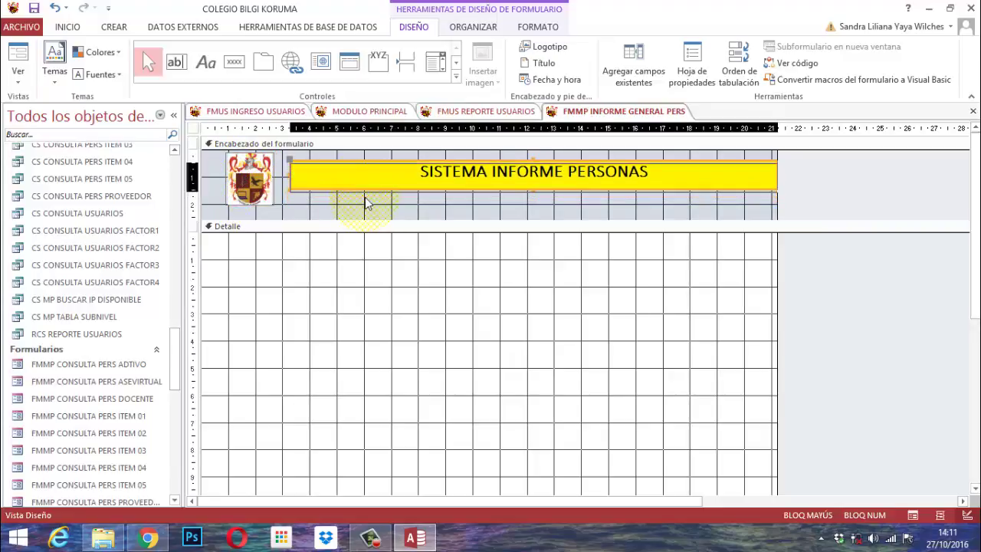
{"action": "left_click", "coordinate": [843, 185]}
Shorten the form header section so it ends at the repositioned logo's lower edge.
{"action": "left_click", "coordinate": [715, 217]}
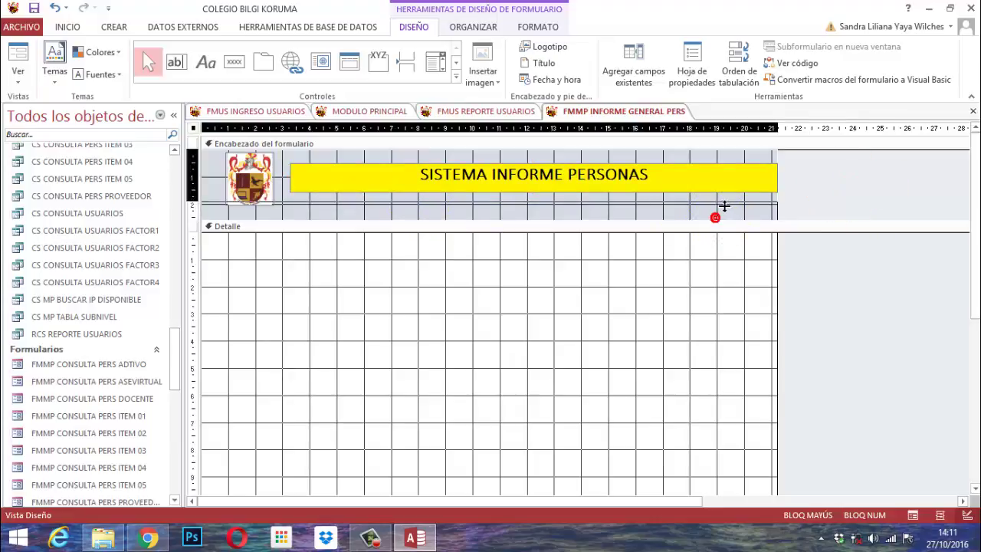
{"action": "left_click_drag", "start_coordinate": [725, 209], "coordinate": [724, 205]}
{"action": "left_click", "coordinate": [867, 170]}
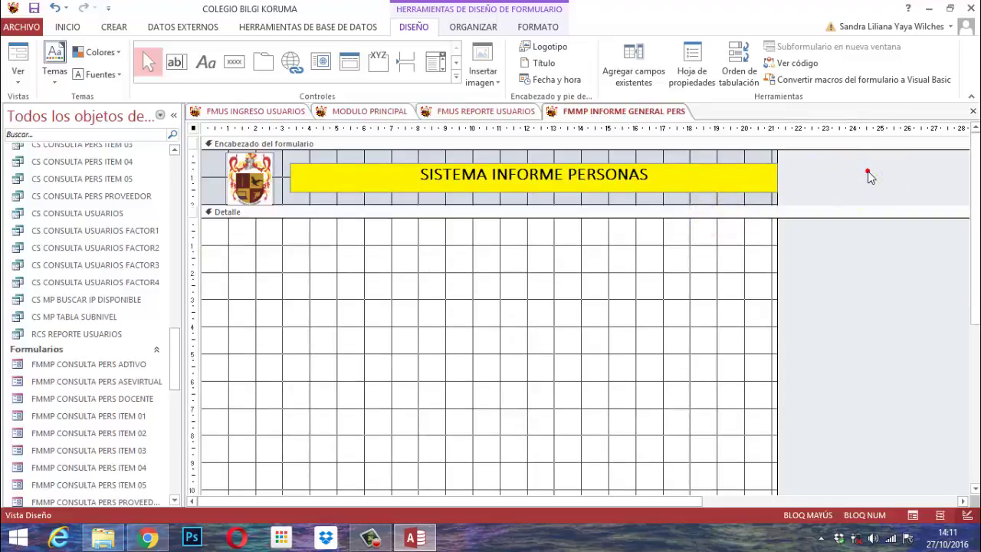
Copy the background colour value #903C39 from the form header section of the FMUS REPORTE USUARIOS form.
{"action": "left_click", "coordinate": [330, 158]}
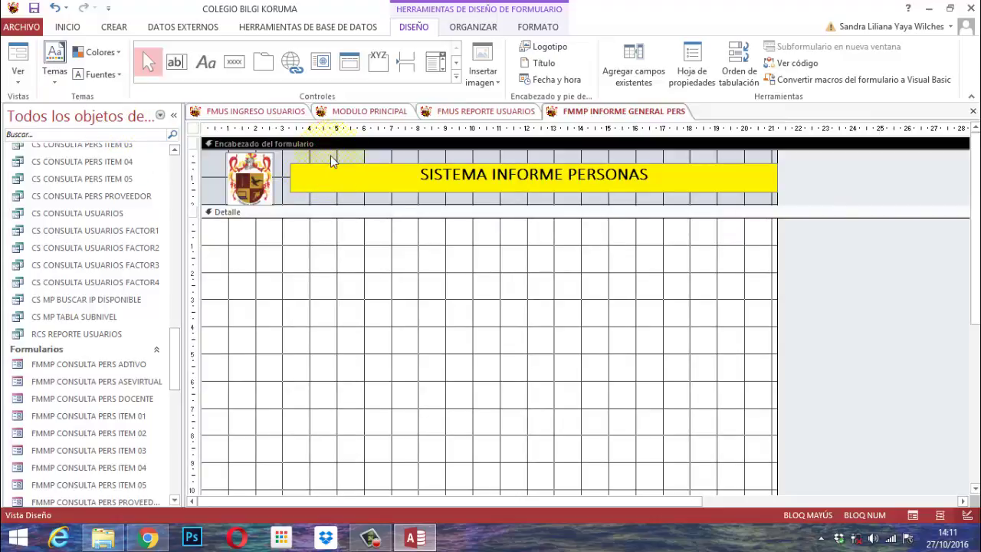
{"action": "left_click", "coordinate": [485, 111]}
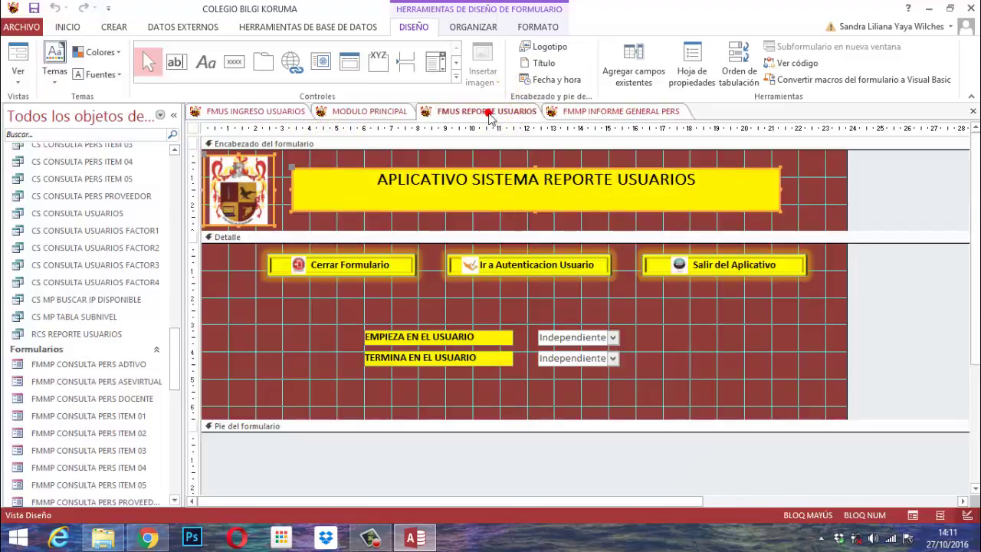
{"action": "left_click", "coordinate": [817, 169]}
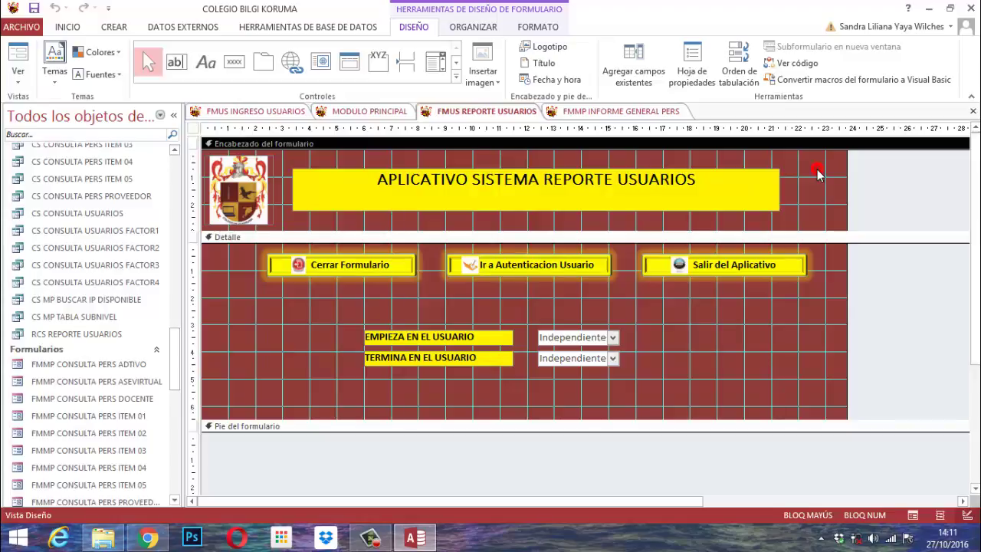
{"action": "left_click", "coordinate": [684, 69]}
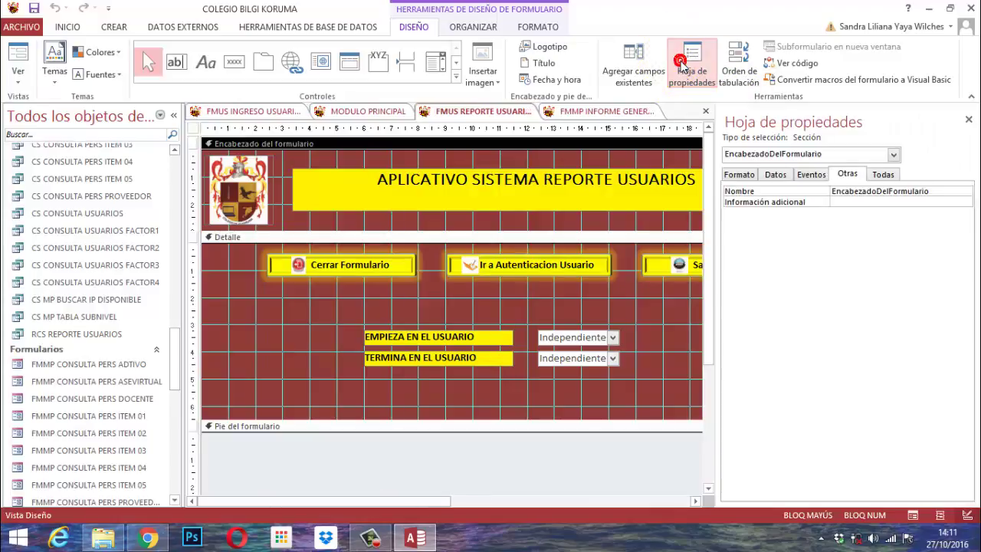
{"action": "left_click", "coordinate": [730, 178]}
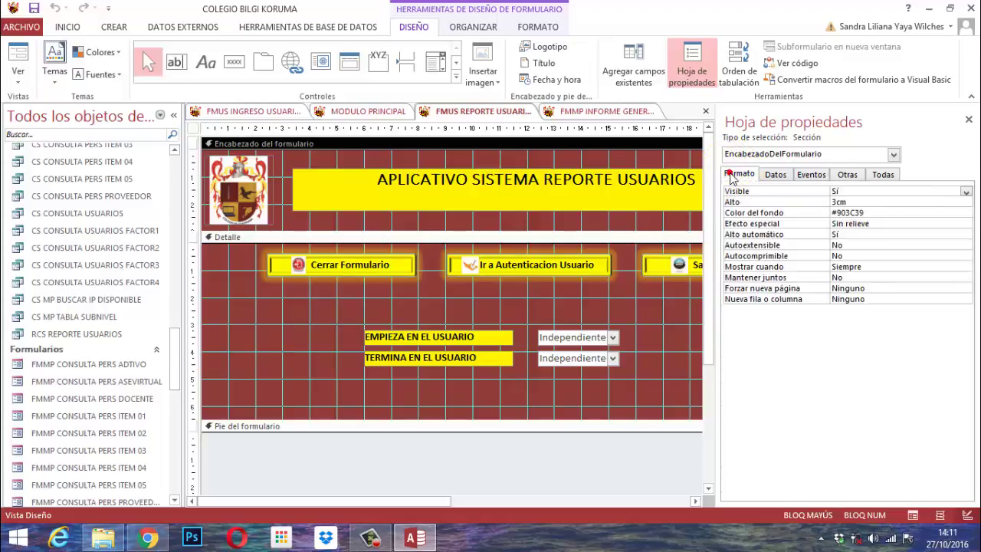
{"action": "left_click", "coordinate": [887, 213]}
{"action": "key", "text": "ctrl+c"}
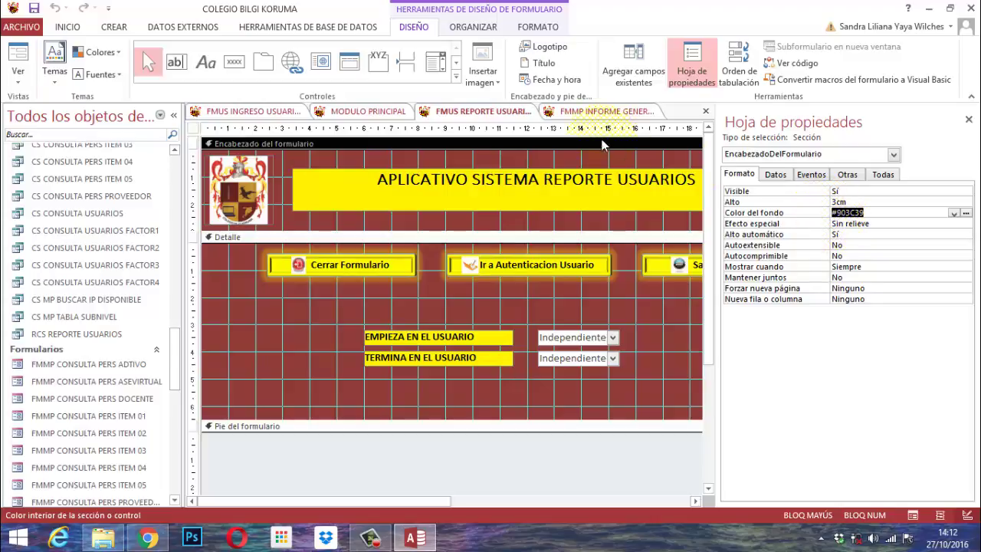
Set the header section's background colour to the copied #903C39 in the FMMP INFORME GENERAL PERS form.
{"action": "left_click", "coordinate": [606, 112]}
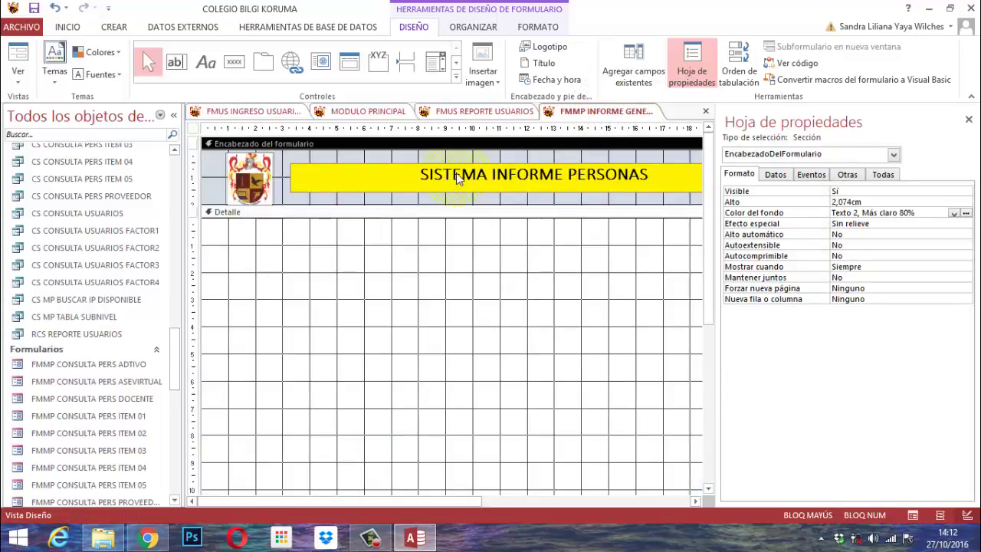
{"action": "left_click", "coordinate": [937, 214]}
{"action": "left_click", "coordinate": [814, 215]}
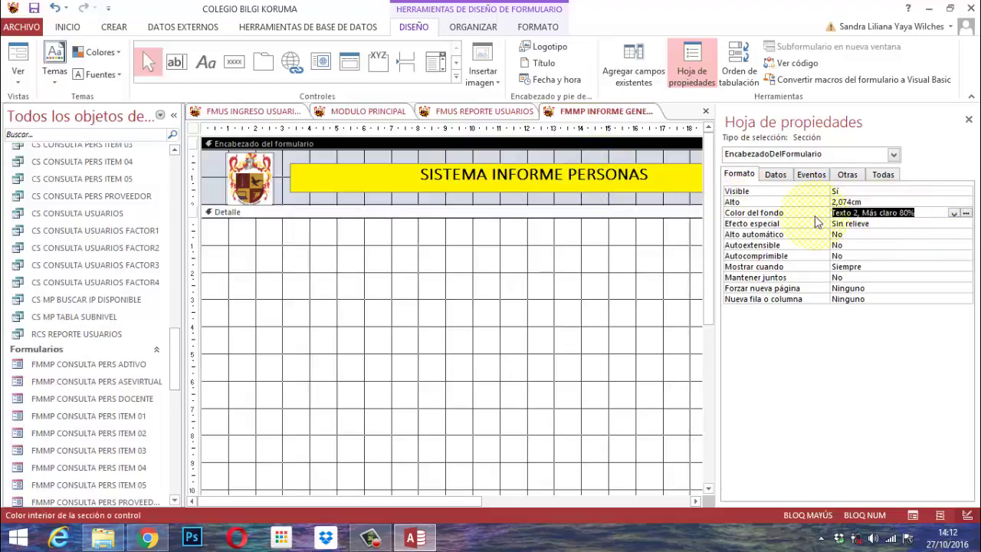
{"action": "key", "text": "Delete"}
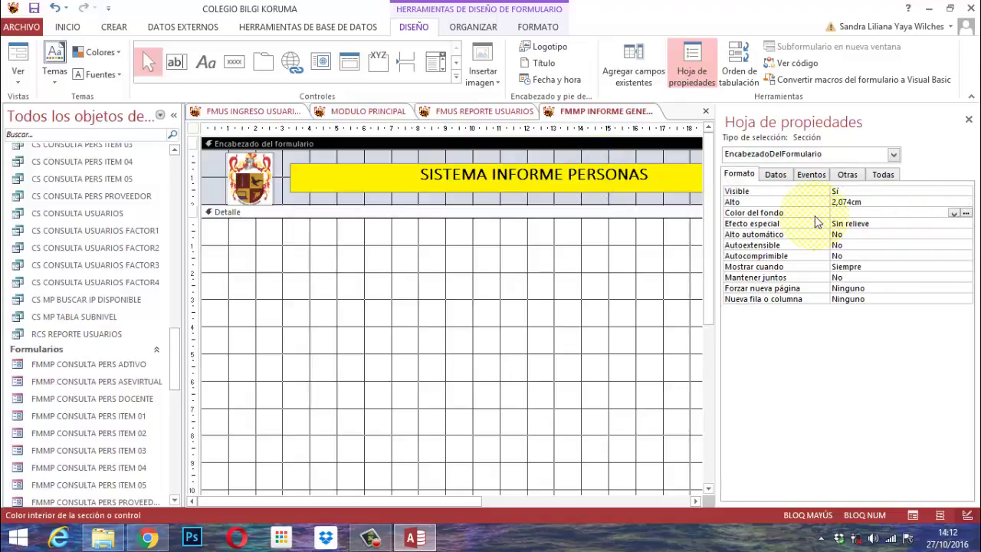
{"action": "key", "text": "ctrl+v"}
{"action": "key", "text": "Return"}
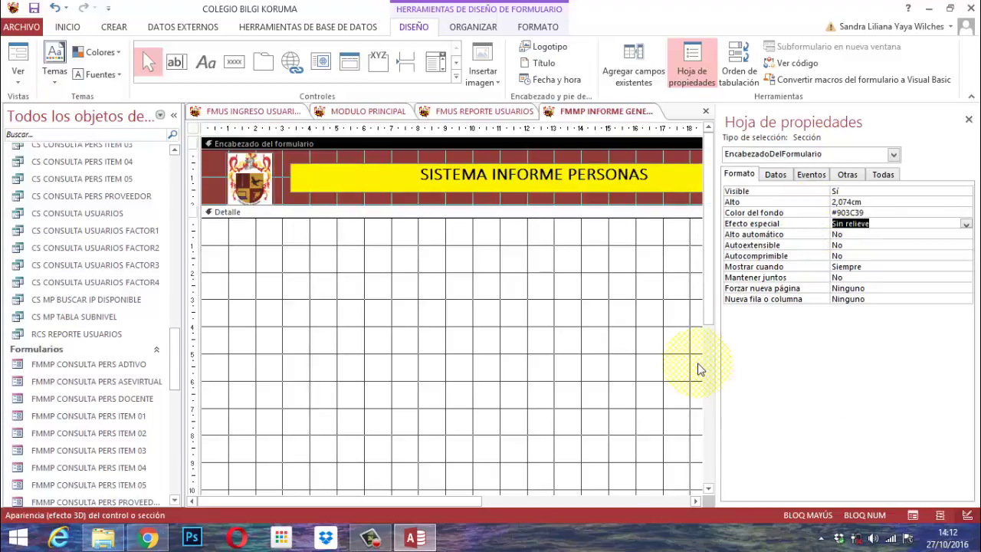
Set the Detalle section's background colour to #903C39 and close the property sheet.
{"action": "left_click", "coordinate": [563, 286]}
{"action": "left_click", "coordinate": [563, 284]}
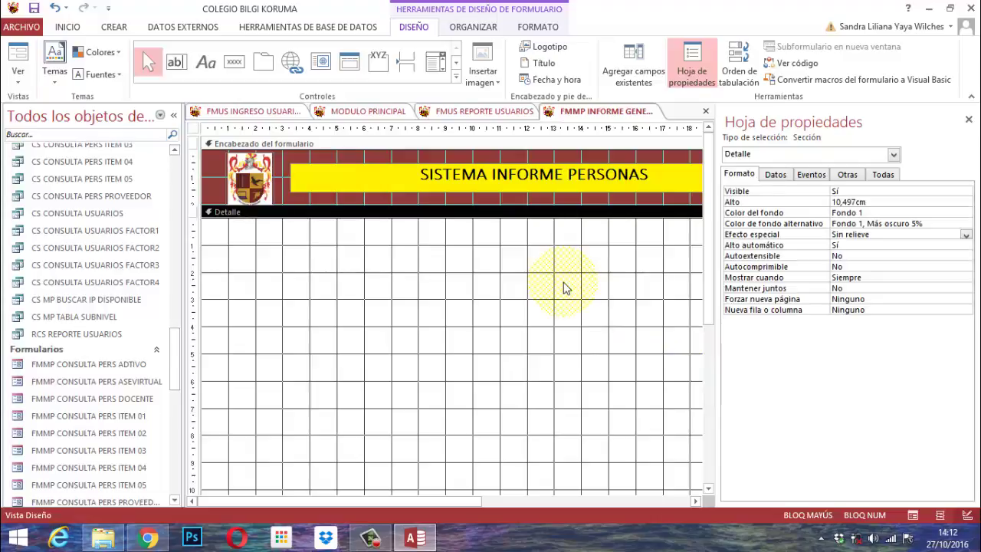
{"action": "left_click_drag", "start_coordinate": [873, 212], "coordinate": [823, 217]}
{"action": "key", "text": "ctrl+v"}
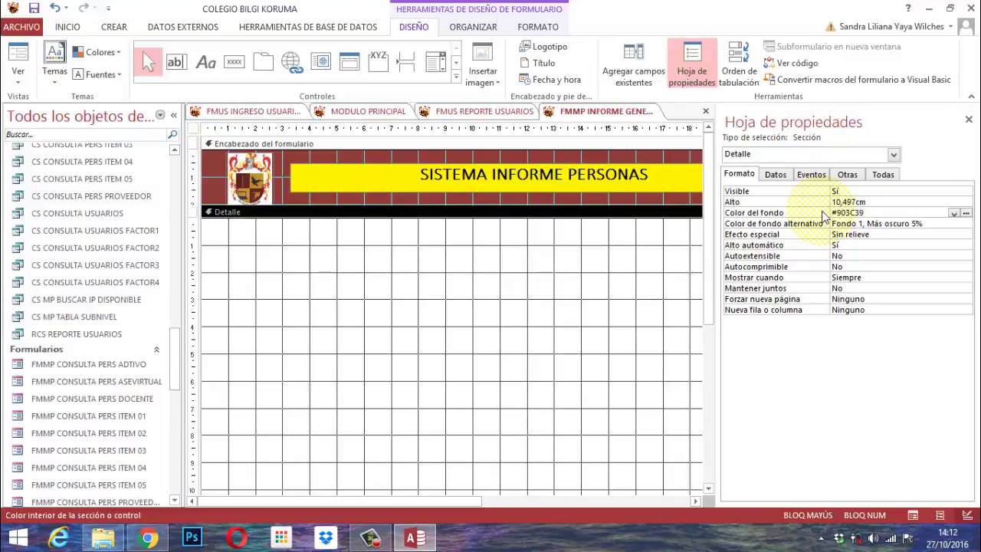
{"action": "key", "text": "Return"}
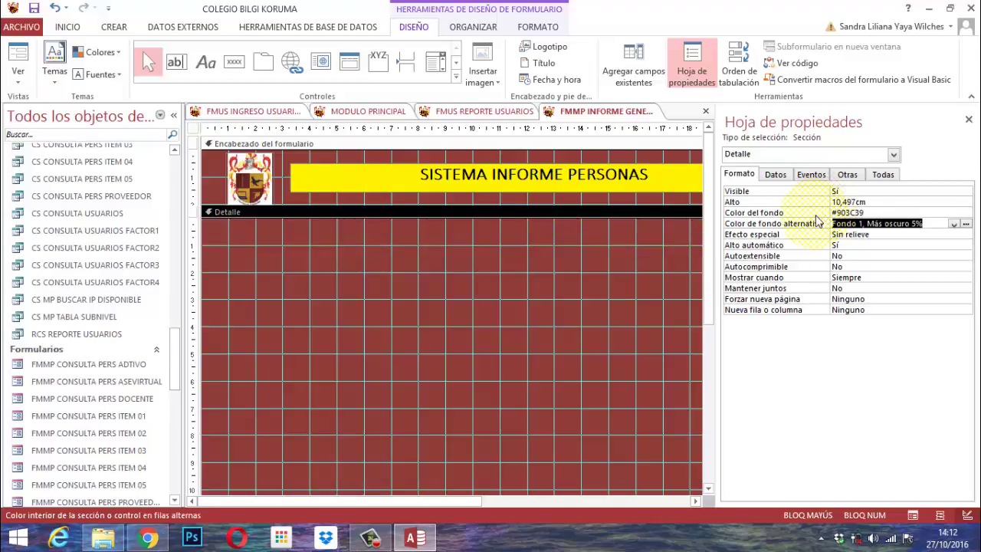
{"action": "left_click", "coordinate": [969, 120]}
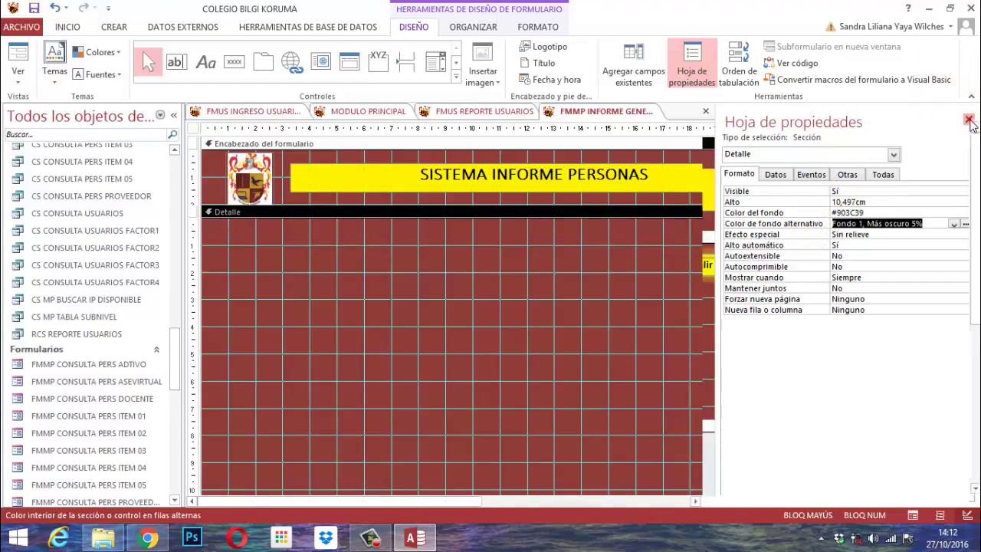
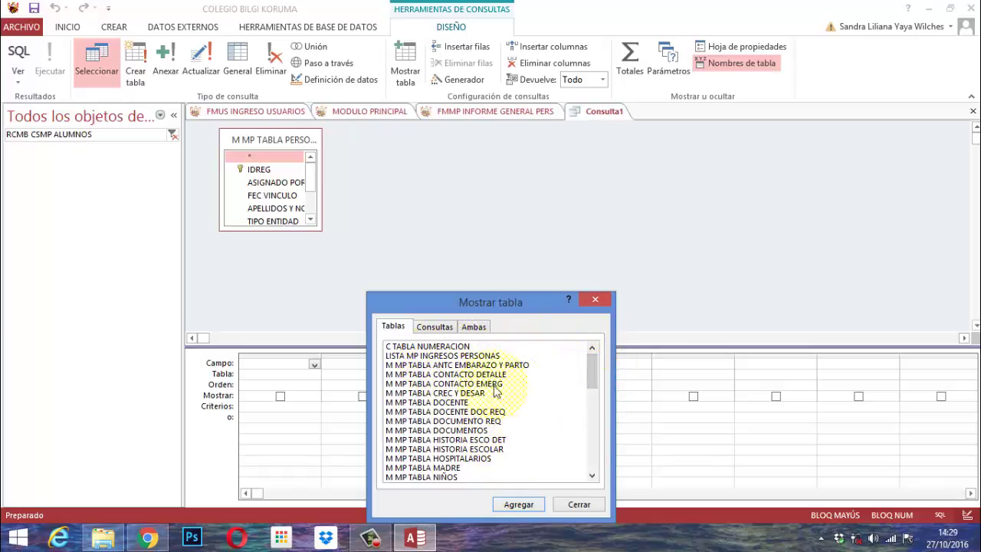
Add the M MP TABLA tables ANTC EMBARAZO Y PARTO, CREC Y DESAR, HOSPITALARIOS, MADRE and NIÑOS to the query.
{"action": "double_click", "coordinate": [442, 365]}
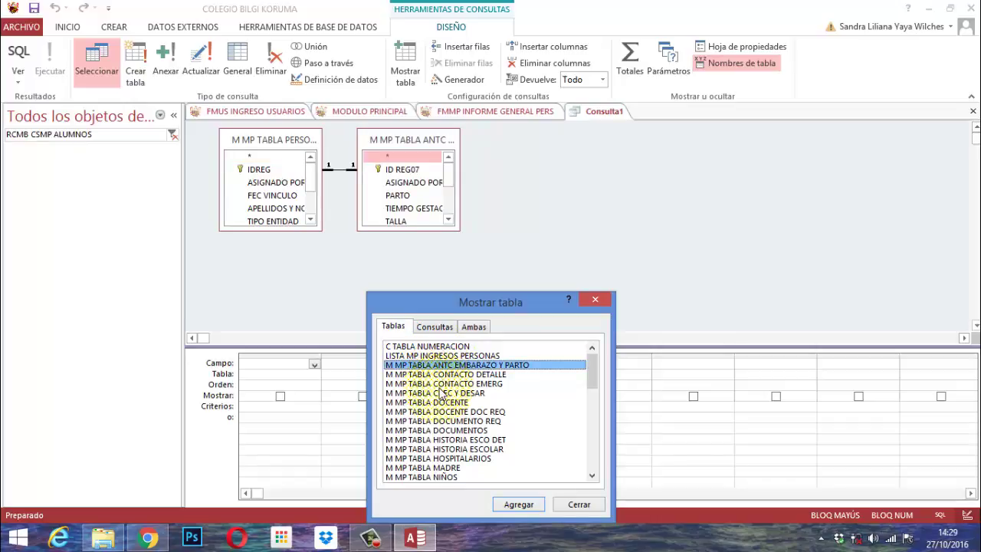
{"action": "double_click", "coordinate": [456, 393]}
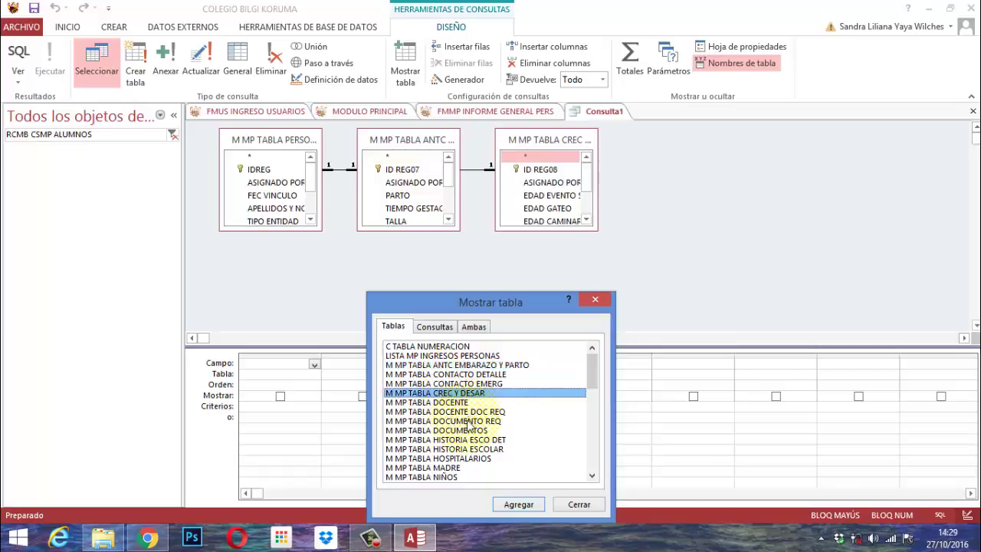
{"action": "double_click", "coordinate": [453, 459]}
{"action": "double_click", "coordinate": [445, 468]}
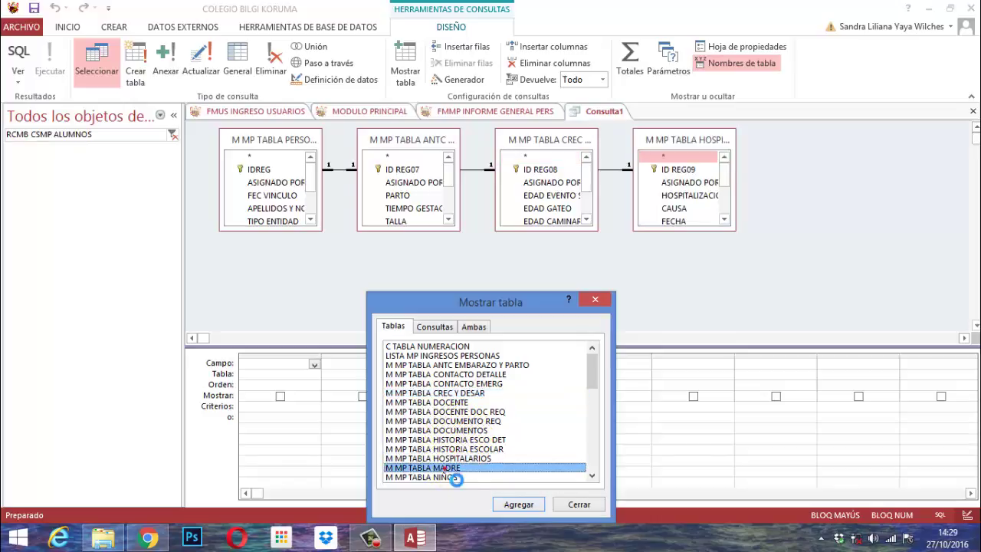
{"action": "double_click", "coordinate": [441, 478]}
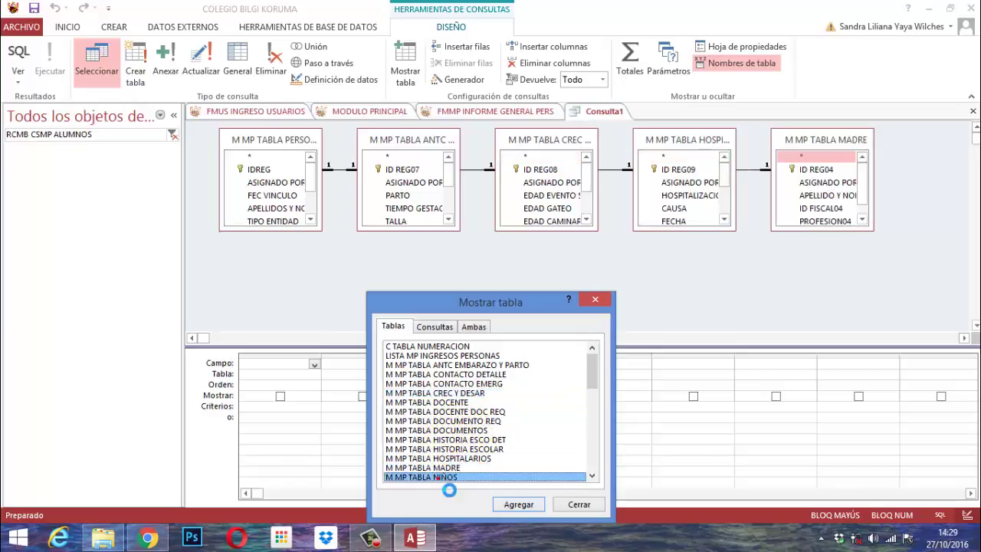
Add the ODONTOLOGIA table, a second copy of MADRE and the PADRE table to the query, and finish adding tables.
{"action": "double_click", "coordinate": [592, 475]}
{"action": "double_click", "coordinate": [592, 475]}
{"action": "double_click", "coordinate": [591, 474]}
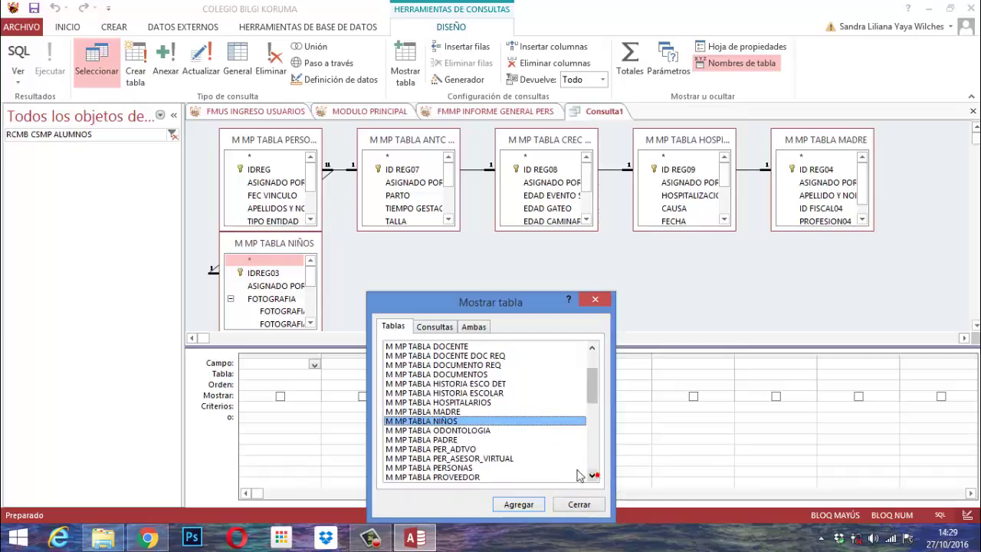
{"action": "left_click", "coordinate": [468, 430]}
{"action": "double_click", "coordinate": [467, 430]}
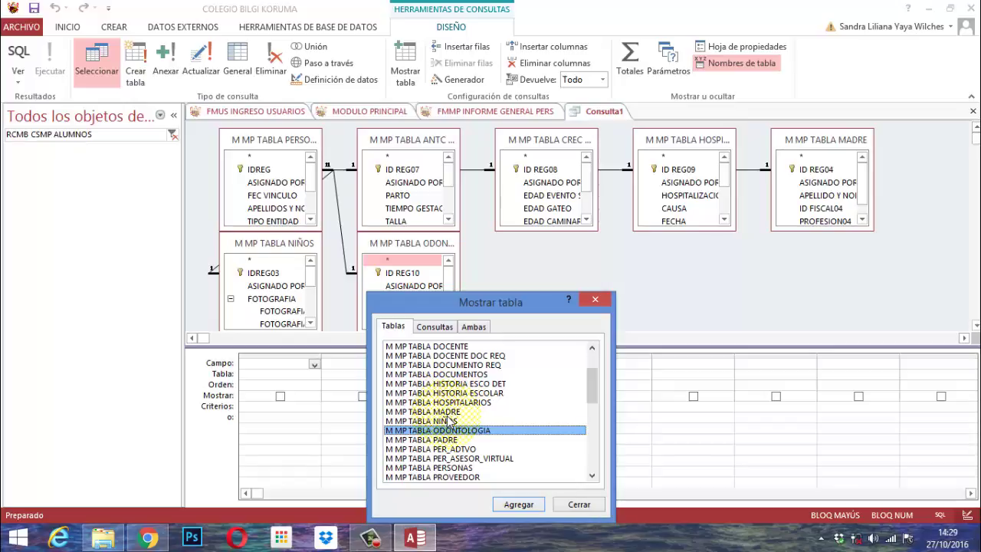
{"action": "double_click", "coordinate": [444, 412]}
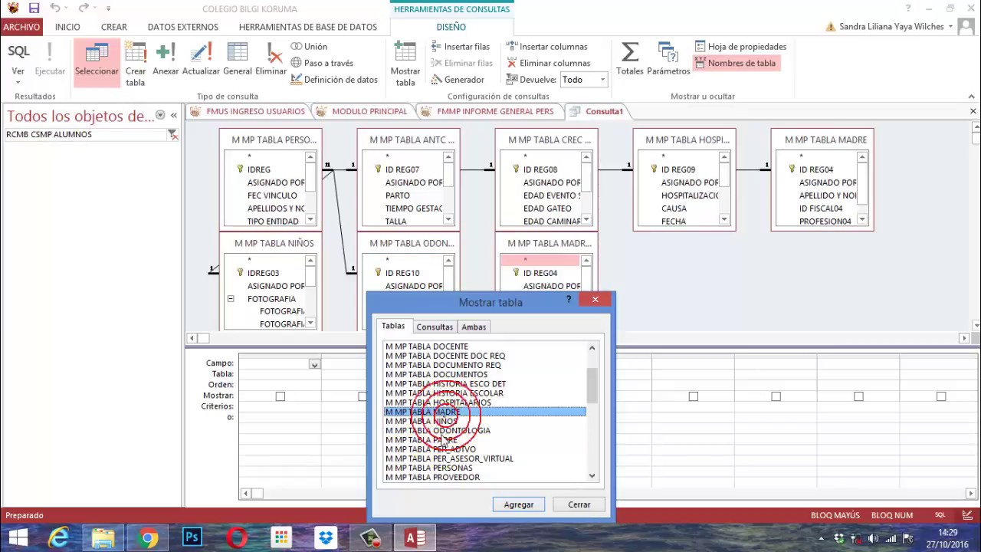
{"action": "double_click", "coordinate": [444, 440]}
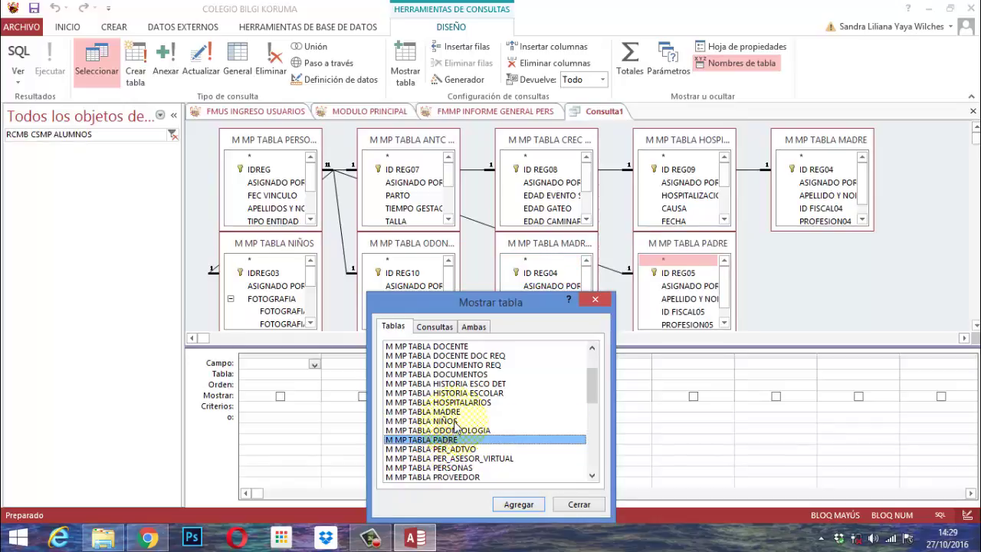
{"action": "left_click", "coordinate": [580, 503]}
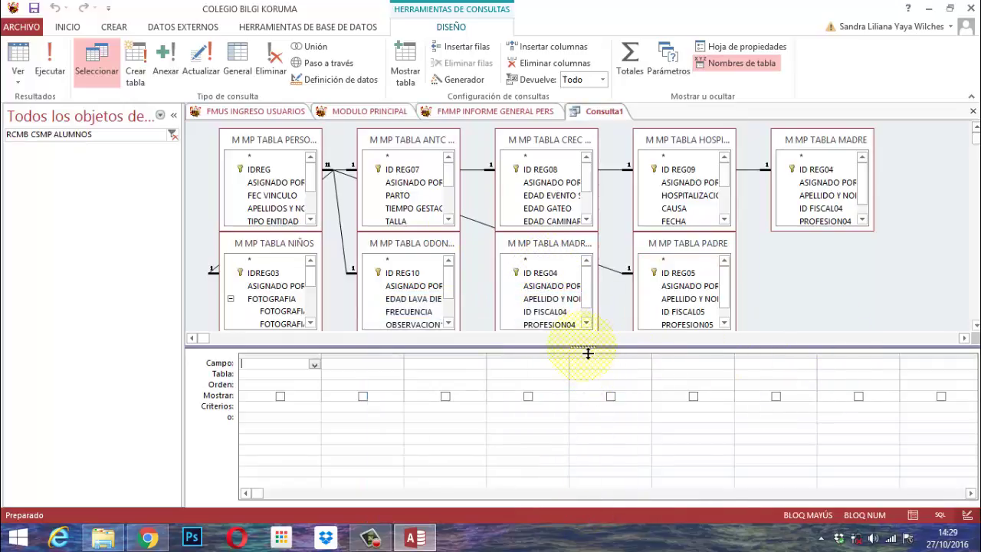
Enlarge the query's table area and shift the PERSONAS and NIÑOS table boxes closer to its left edge.
{"action": "left_click_drag", "start_coordinate": [587, 353], "coordinate": [595, 418]}
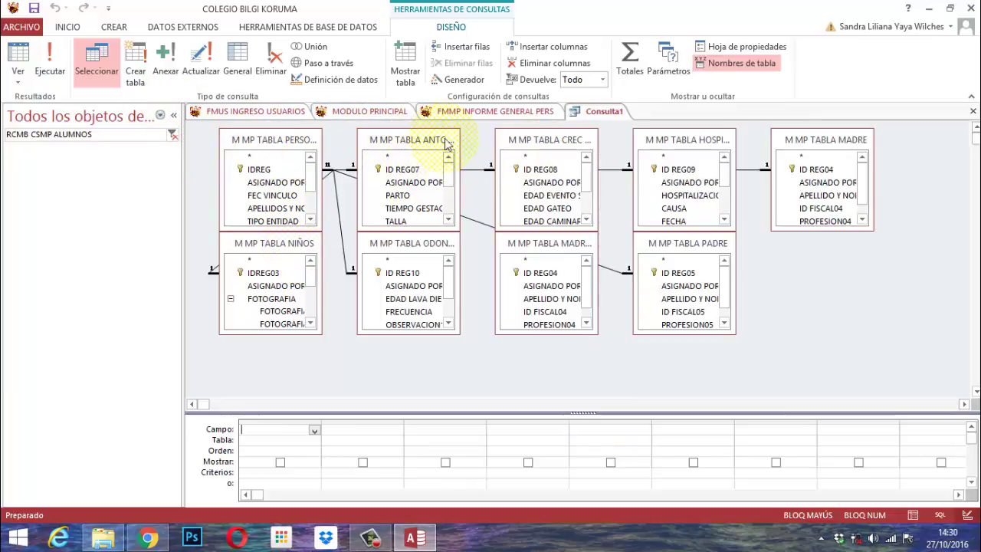
{"action": "left_click_drag", "start_coordinate": [281, 144], "coordinate": [255, 142]}
{"action": "left_click_drag", "start_coordinate": [261, 248], "coordinate": [237, 249]}
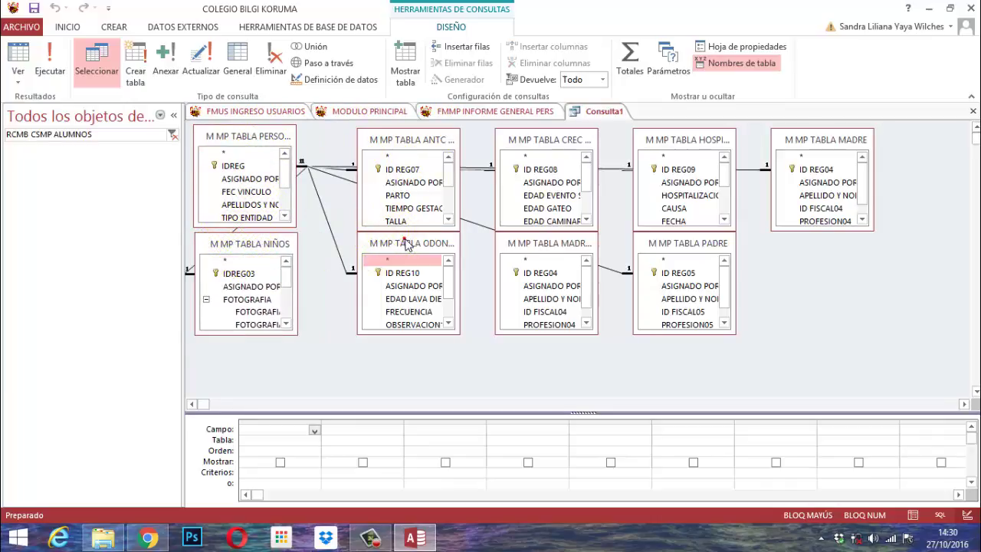
Widen the ODONTOLOGIA and ANTC EMBARAZO Y PARTO table boxes, placing both closer to the PERSONAS and NIÑOS boxes.
{"action": "left_click_drag", "start_coordinate": [407, 246], "coordinate": [476, 243]}
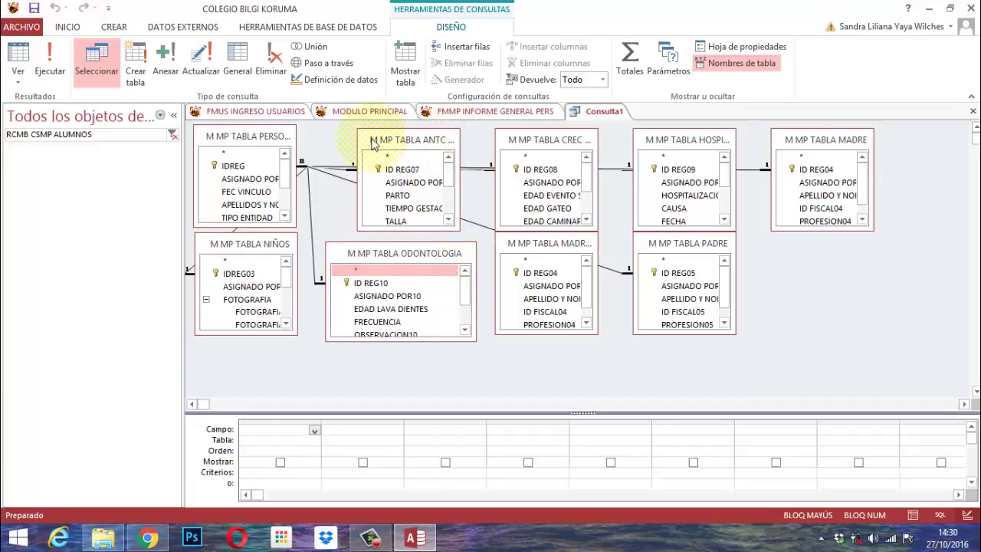
{"action": "left_click_drag", "start_coordinate": [372, 140], "coordinate": [349, 137]}
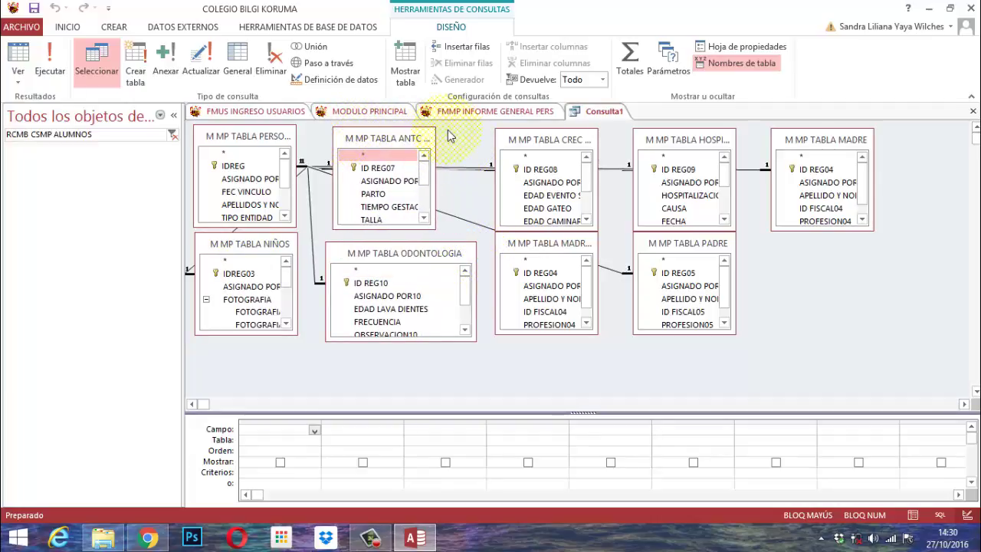
{"action": "left_click_drag", "start_coordinate": [443, 139], "coordinate": [492, 142]}
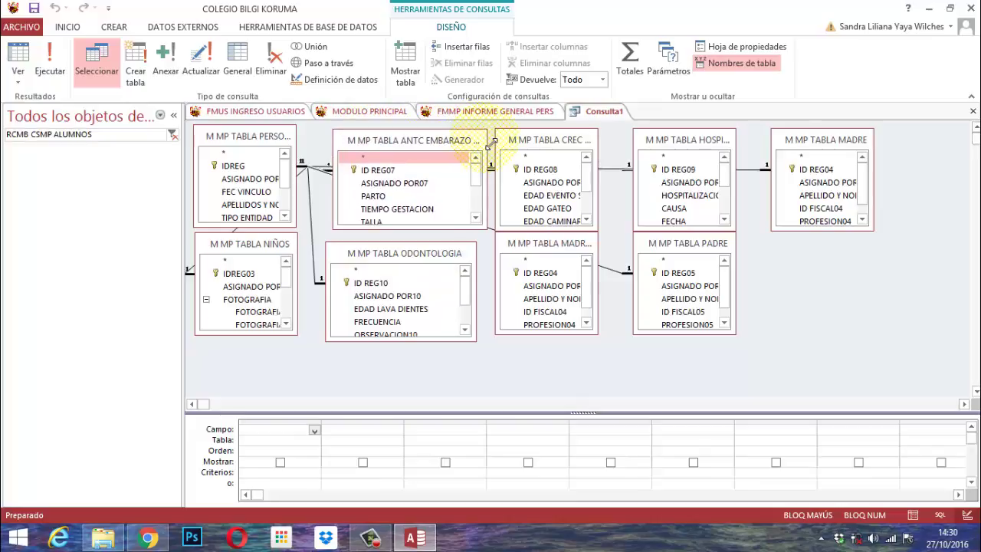
Spread the CREC Y DESAR, HOSPITALARIOS and upper MADRE boxes to the right, widening CREC Y DESAR and ANTC EMBARAZO Y PARTO to fit their full titles.
{"action": "mouse_move", "coordinate": [579, 144]}
{"action": "left_mouse_down"}
{"action": "mouse_move", "coordinate": [590, 145]}
{"action": "mouse_move", "coordinate": [565, 144]}
{"action": "left_mouse_up"}
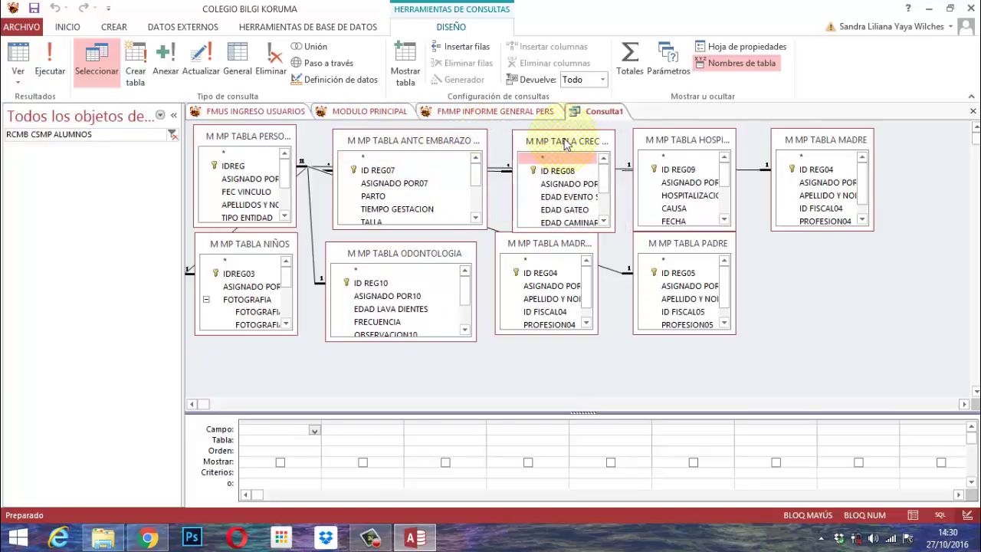
{"action": "left_click_drag", "start_coordinate": [681, 140], "coordinate": [696, 138]}
{"action": "left_click_drag", "start_coordinate": [839, 139], "coordinate": [920, 140]}
{"action": "left_click", "coordinate": [735, 140]}
{"action": "left_click_drag", "start_coordinate": [736, 140], "coordinate": [821, 141]}
{"action": "left_click", "coordinate": [665, 148]}
{"action": "left_click_drag", "start_coordinate": [567, 141], "coordinate": [649, 139]}
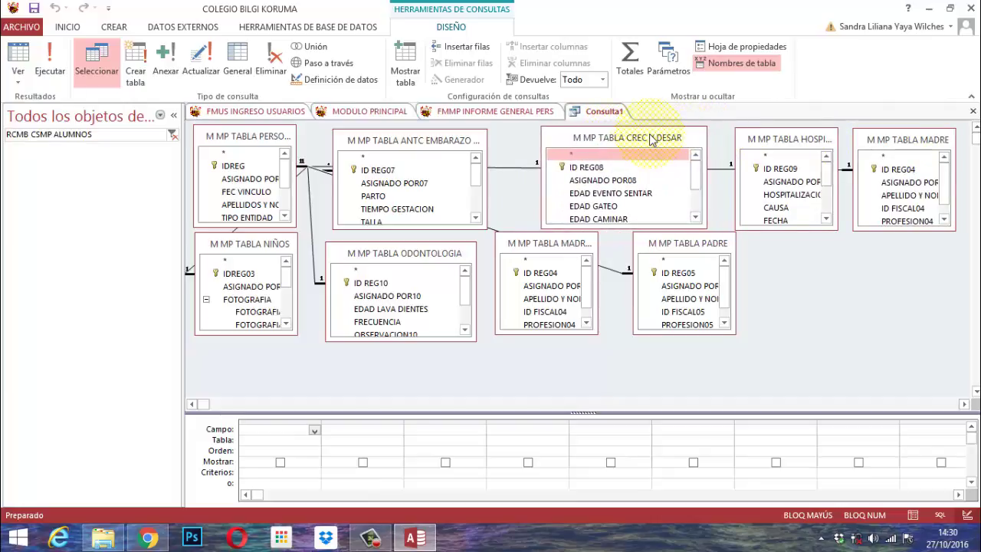
{"action": "left_click_drag", "start_coordinate": [467, 140], "coordinate": [526, 138]}
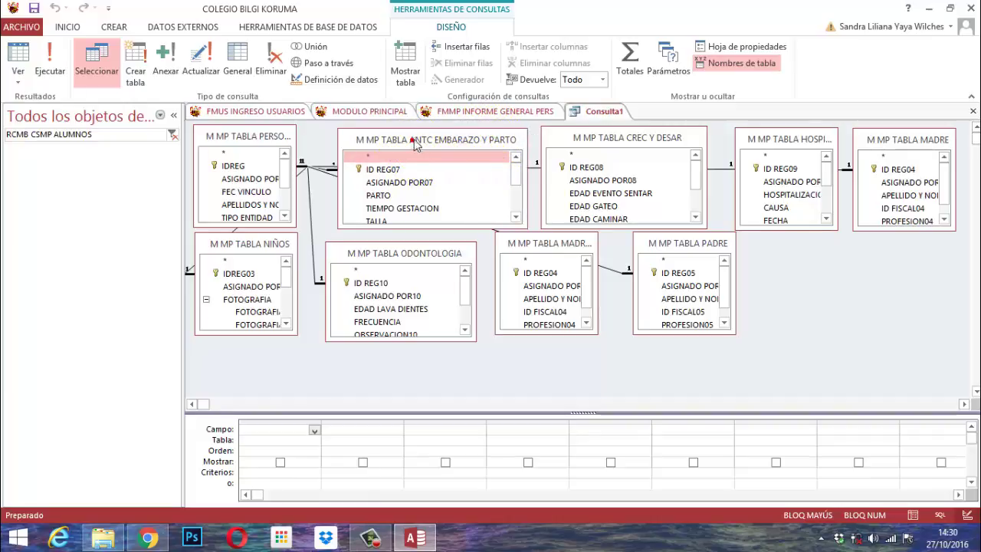
Align the ANTC EMBARAZO Y PARTO, CREC Y DESAR, HOSPITALARIOS and MADRE boxes of the upper row level with the PERSONAS box.
{"action": "left_click_drag", "start_coordinate": [414, 149], "coordinate": [408, 145]}
{"action": "left_click_drag", "start_coordinate": [572, 146], "coordinate": [576, 144]}
{"action": "left_click", "coordinate": [763, 137]}
{"action": "left_click_drag", "start_coordinate": [763, 138], "coordinate": [761, 136]}
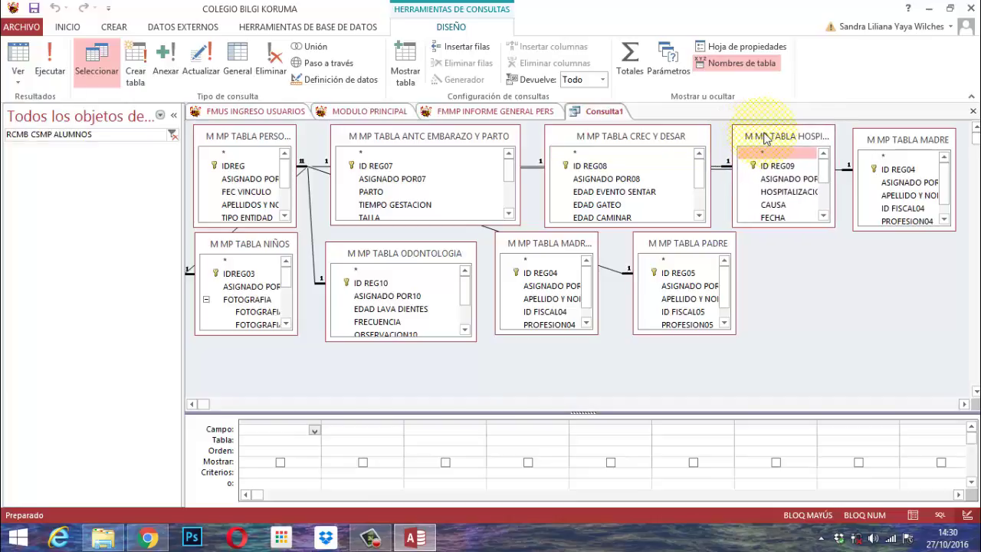
{"action": "left_click_drag", "start_coordinate": [874, 141], "coordinate": [879, 138]}
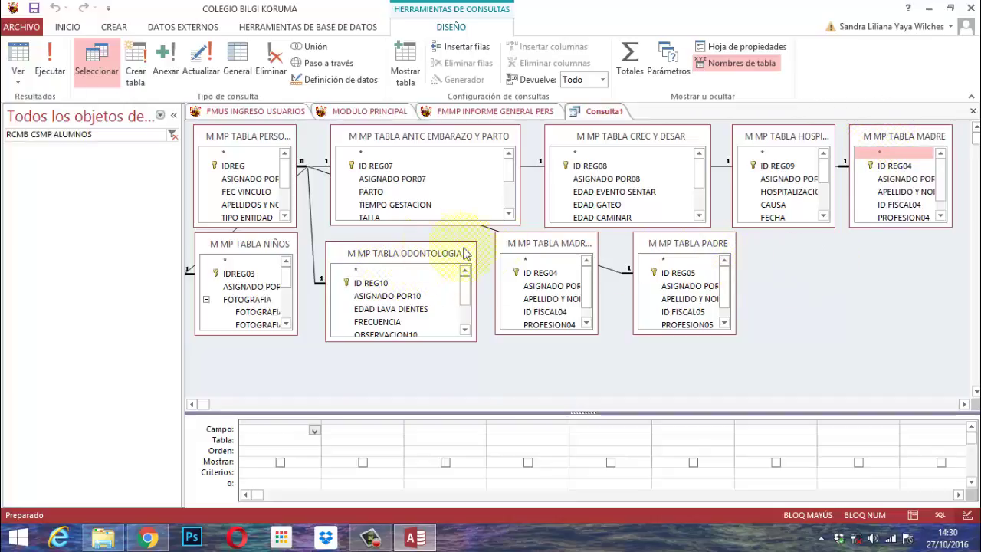
Move the NIÑOS and ODONTOLOGIA table boxes lower and remove the duplicate MADRE table beside PADRE from the query.
{"action": "left_click_drag", "start_coordinate": [246, 253], "coordinate": [252, 290]}
{"action": "left_click_drag", "start_coordinate": [379, 255], "coordinate": [373, 288]}
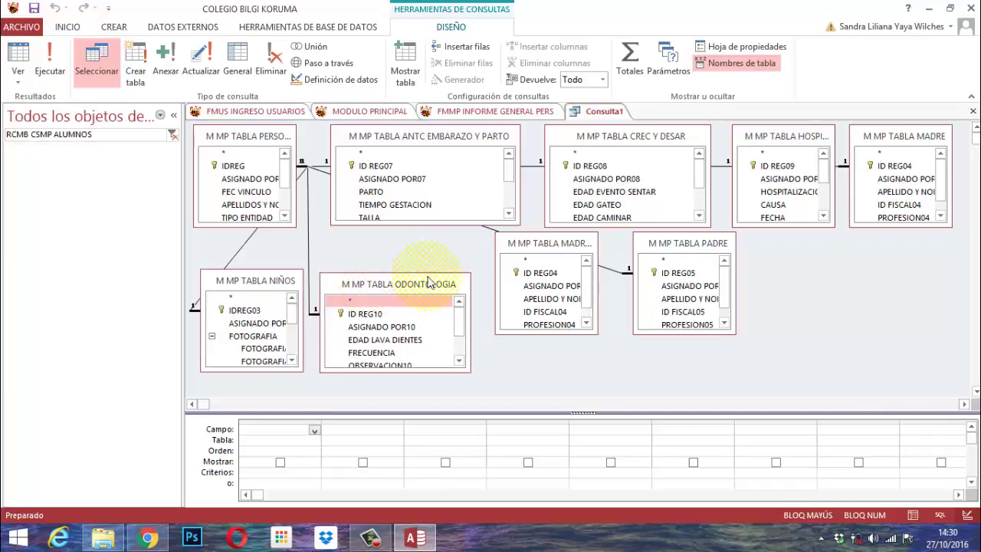
{"action": "left_click_drag", "start_coordinate": [520, 252], "coordinate": [558, 265]}
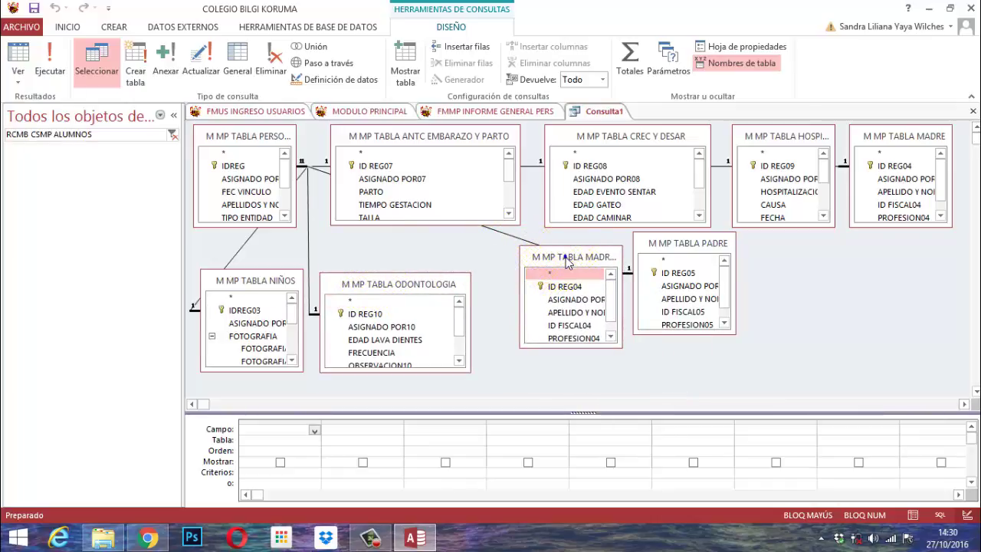
{"action": "right_click", "coordinate": [565, 260]}
{"action": "left_click", "coordinate": [588, 267]}
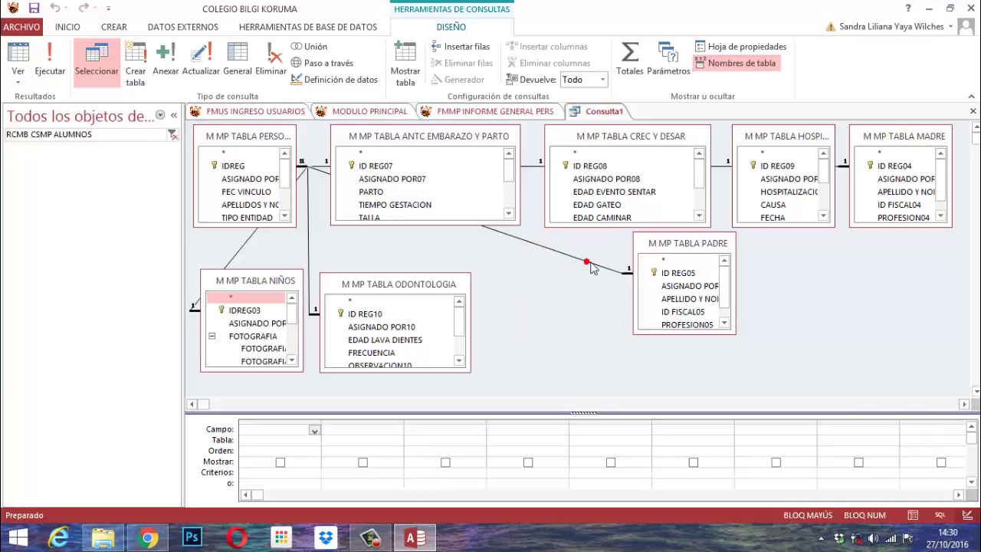
Place the PADRE box below MADRE and the HOSPITALARIOS box below CREC Y DESAR, widening HOSPITALARIOS to fit its full title.
{"action": "left_click", "coordinate": [692, 245]}
{"action": "left_click_drag", "start_coordinate": [692, 245], "coordinate": [912, 250]}
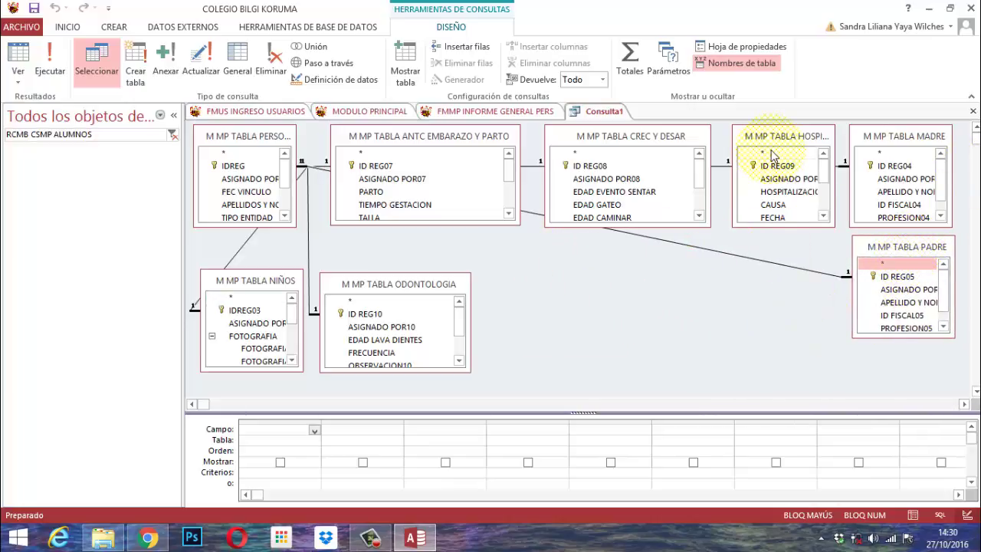
{"action": "left_click_drag", "start_coordinate": [763, 144], "coordinate": [587, 266]}
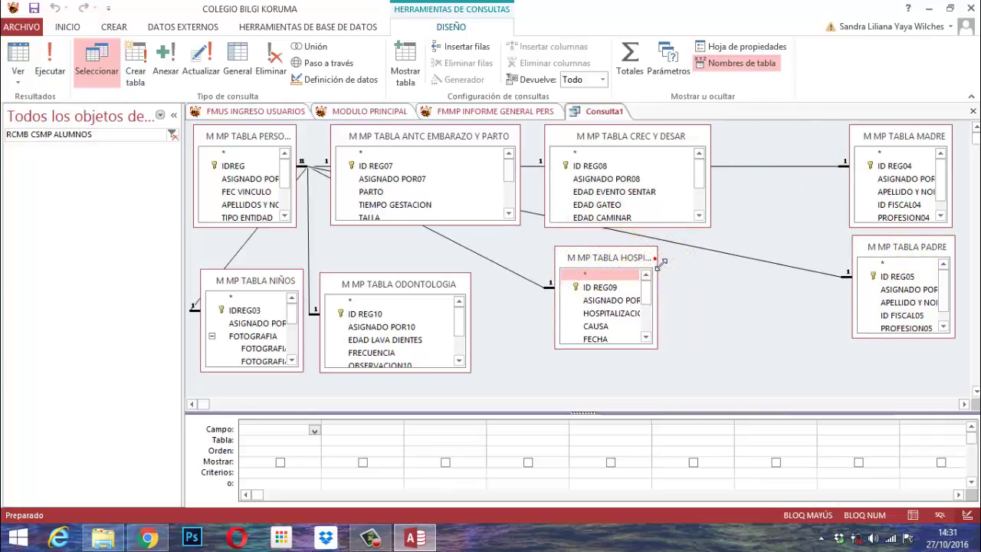
{"action": "left_click_drag", "start_coordinate": [656, 261], "coordinate": [699, 264]}
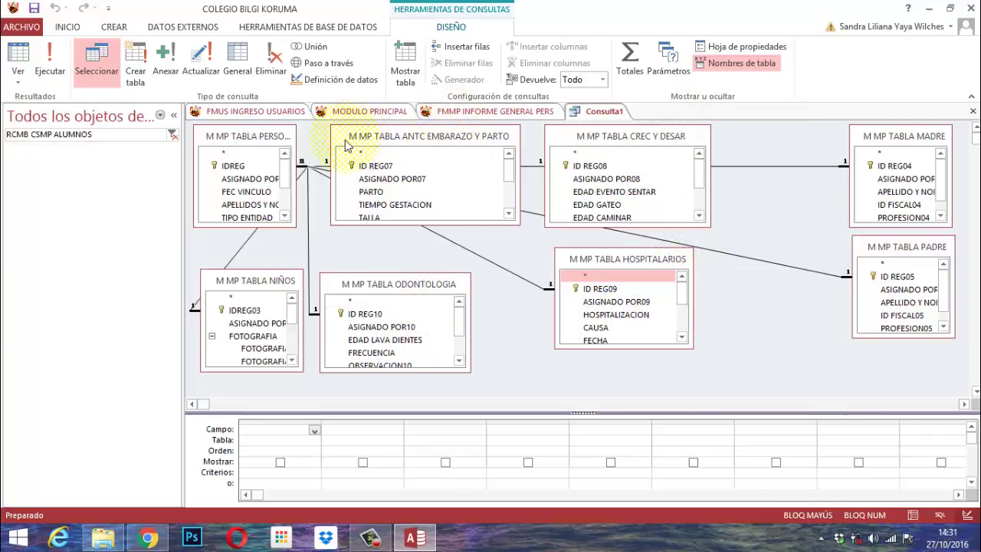
Lengthen the ANTC EMBARAZO Y PARTO box down to LACTANCIA MATERNA and shorten the CREC Y DESAR box.
{"action": "left_click_drag", "start_coordinate": [403, 225], "coordinate": [428, 252]}
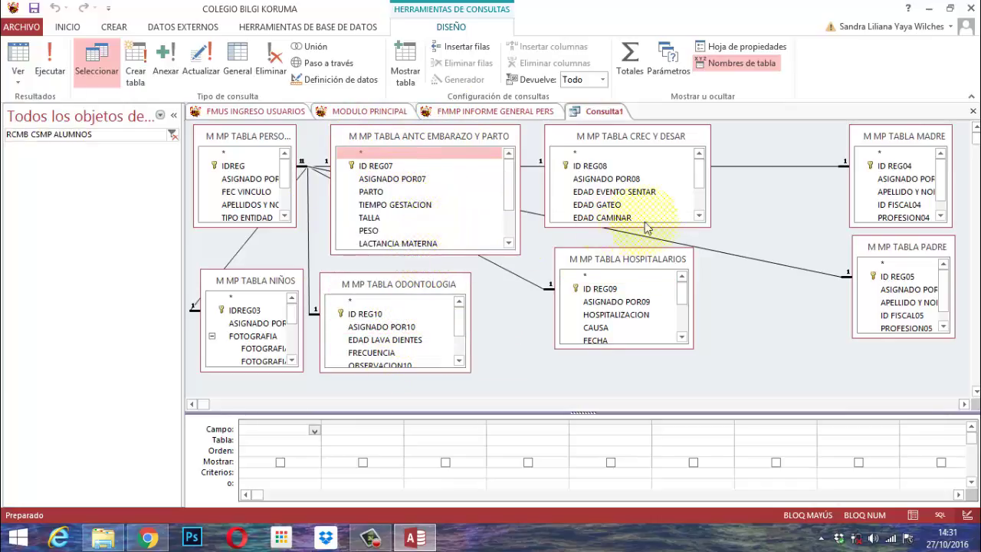
{"action": "left_click_drag", "start_coordinate": [651, 227], "coordinate": [664, 211]}
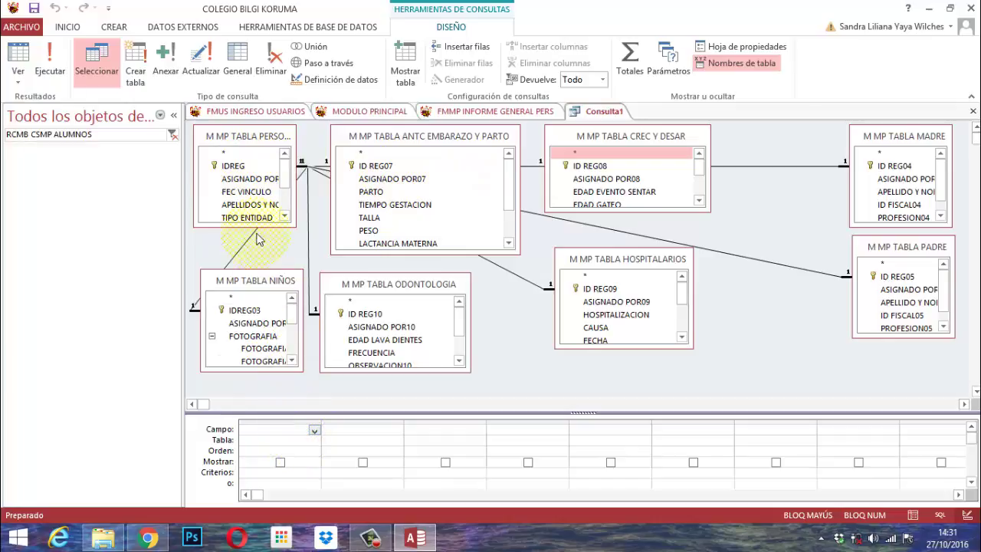
Add the IDREG field from the PERSONAS table to the query and run it as a check, returning to design view.
{"action": "double_click", "coordinate": [234, 166]}
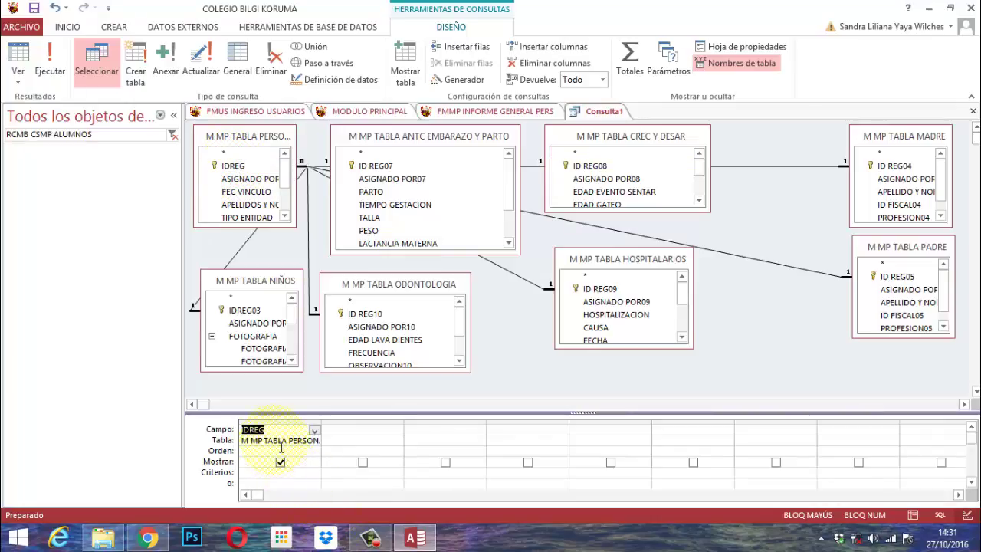
{"action": "left_click", "coordinate": [47, 62]}
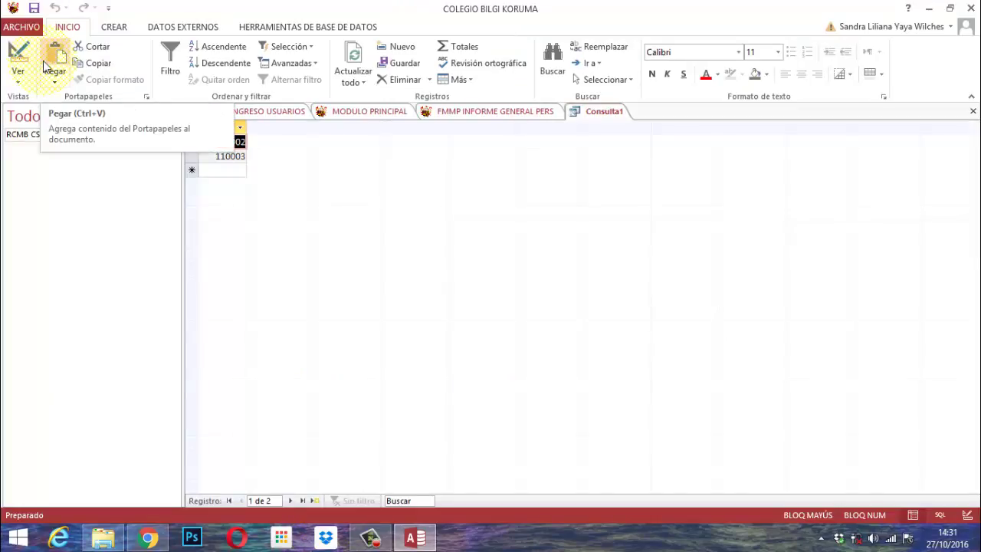
{"action": "left_click", "coordinate": [17, 57]}
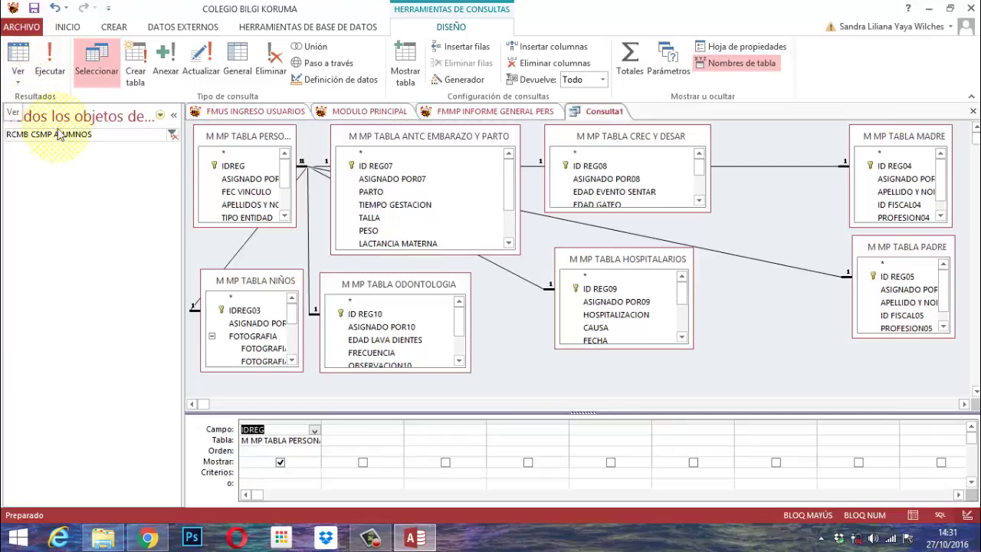
Add FEC VINCULO, APELLIDOS Y NOMBRES ENTIDAD, DIRECCION, TELFIJO, MOVIL and EMAIL from PERSONAS to the query and test-run it, returning to design view.
{"action": "double_click", "coordinate": [238, 192]}
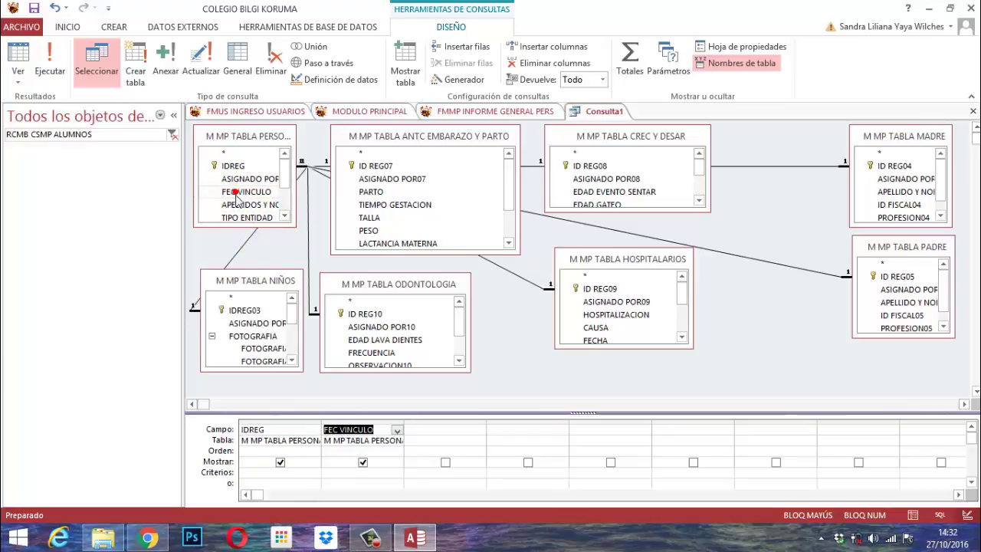
{"action": "left_click_drag", "start_coordinate": [239, 228], "coordinate": [244, 305]}
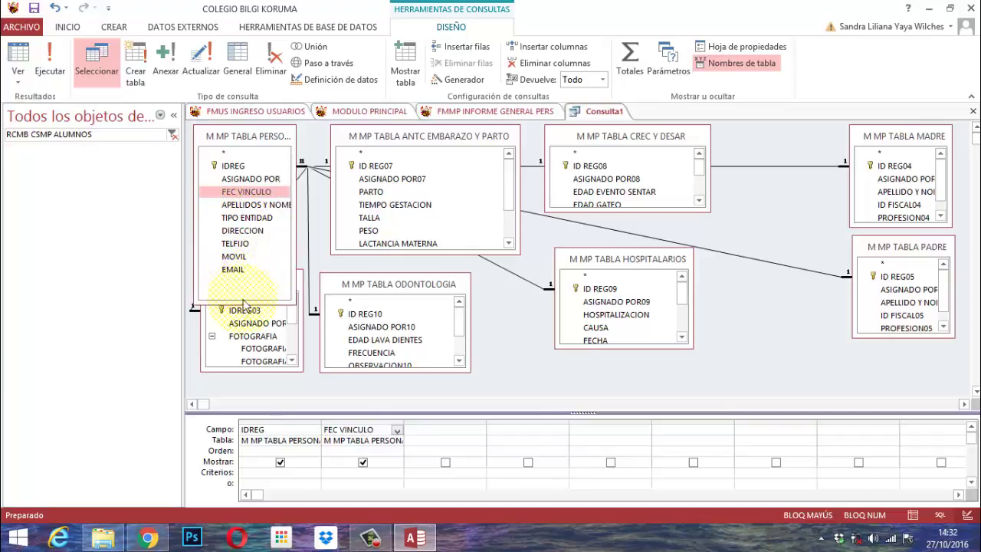
{"action": "double_click", "coordinate": [242, 205]}
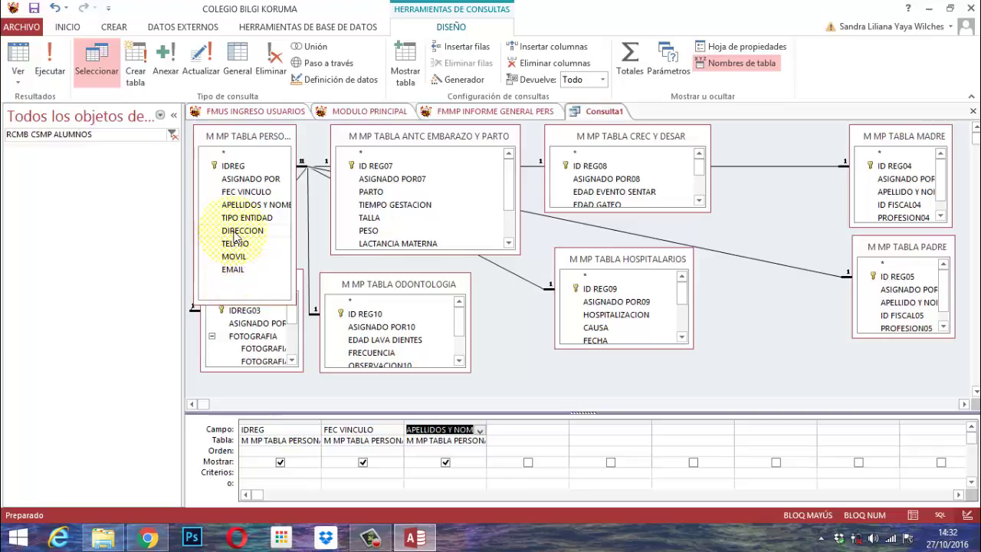
{"action": "double_click", "coordinate": [234, 234]}
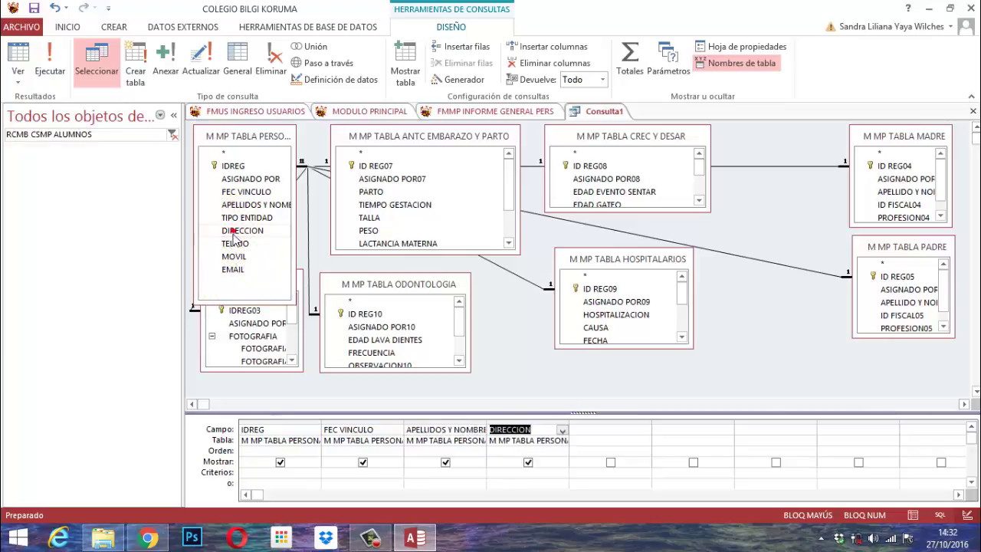
{"action": "double_click", "coordinate": [234, 244]}
{"action": "double_click", "coordinate": [232, 256]}
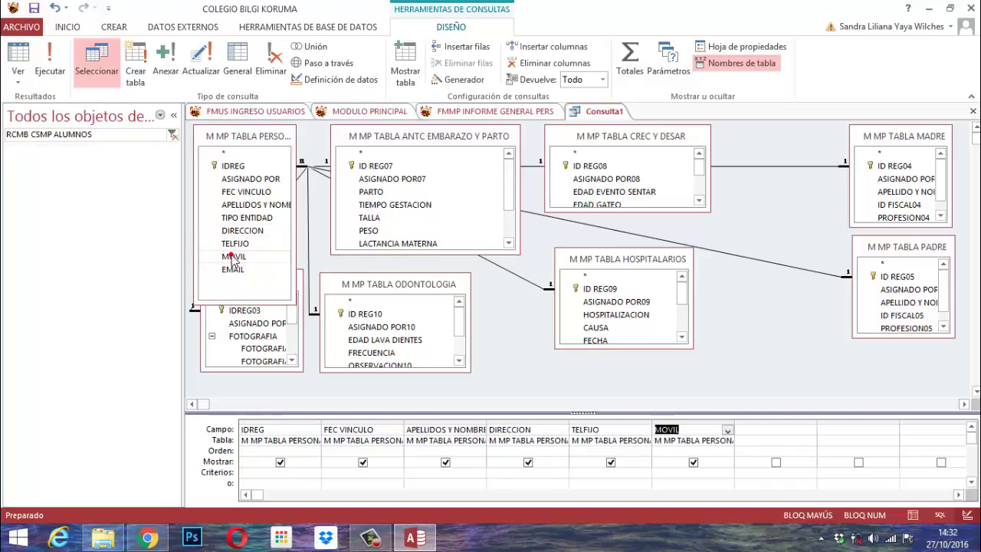
{"action": "double_click", "coordinate": [233, 270]}
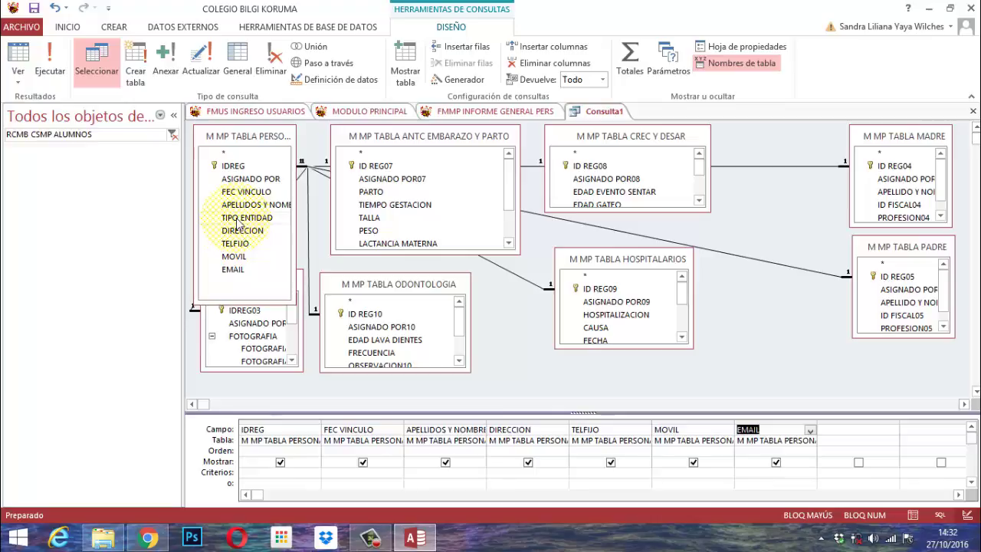
{"action": "left_click", "coordinate": [230, 313]}
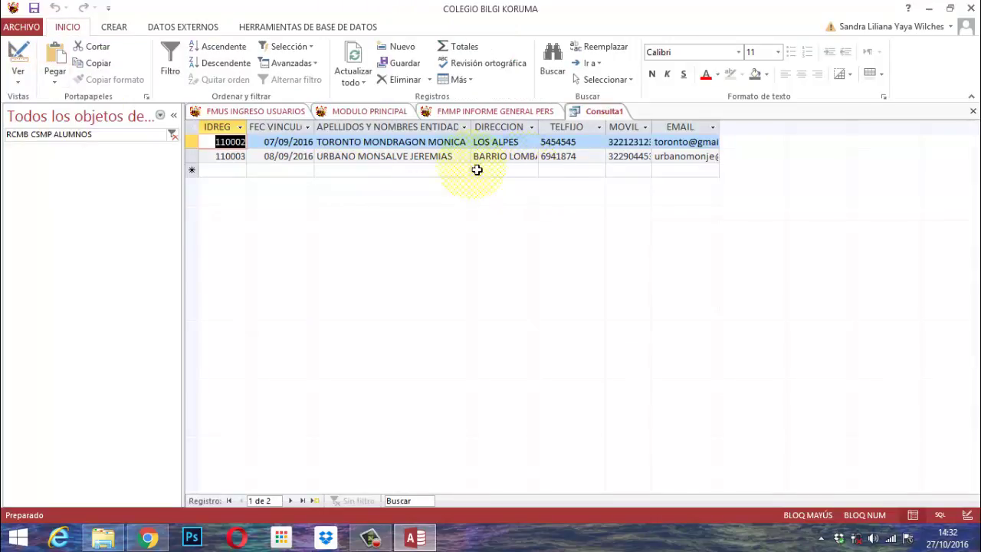
{"action": "left_click", "coordinate": [17, 52]}
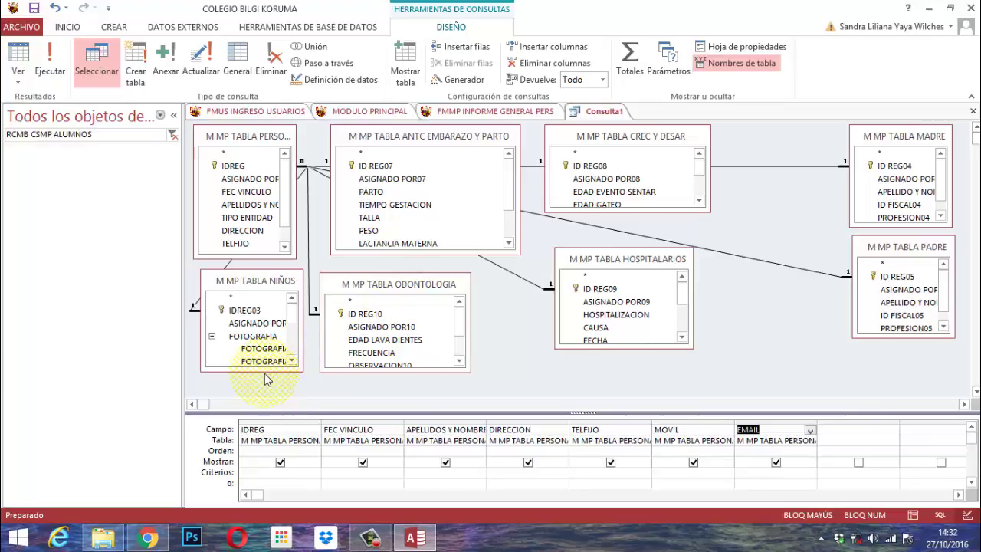
Lengthen and raise the NIÑOS box, and add its FOTOGRAFIA field to the query with a test run.
{"action": "left_click_drag", "start_coordinate": [265, 376], "coordinate": [265, 397]}
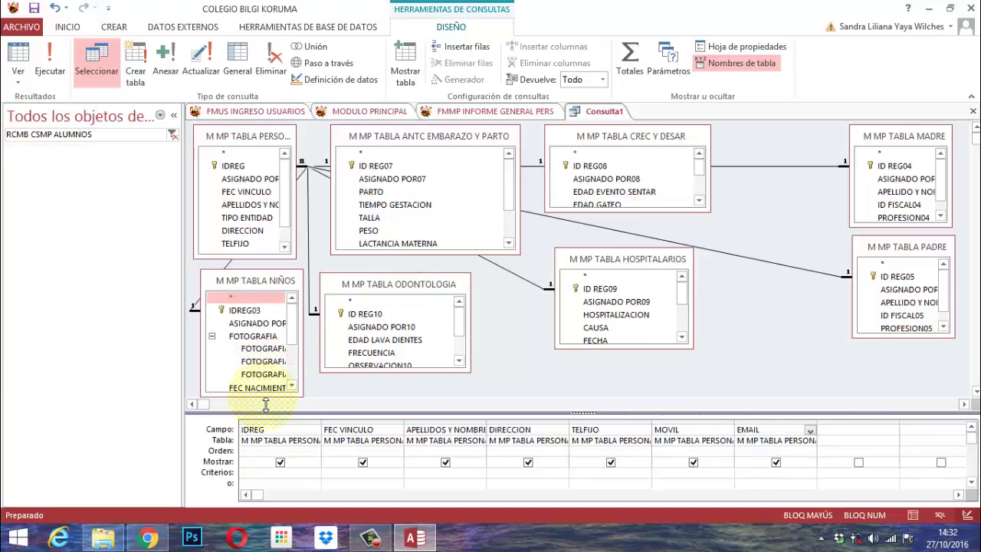
{"action": "left_click_drag", "start_coordinate": [254, 289], "coordinate": [262, 229]}
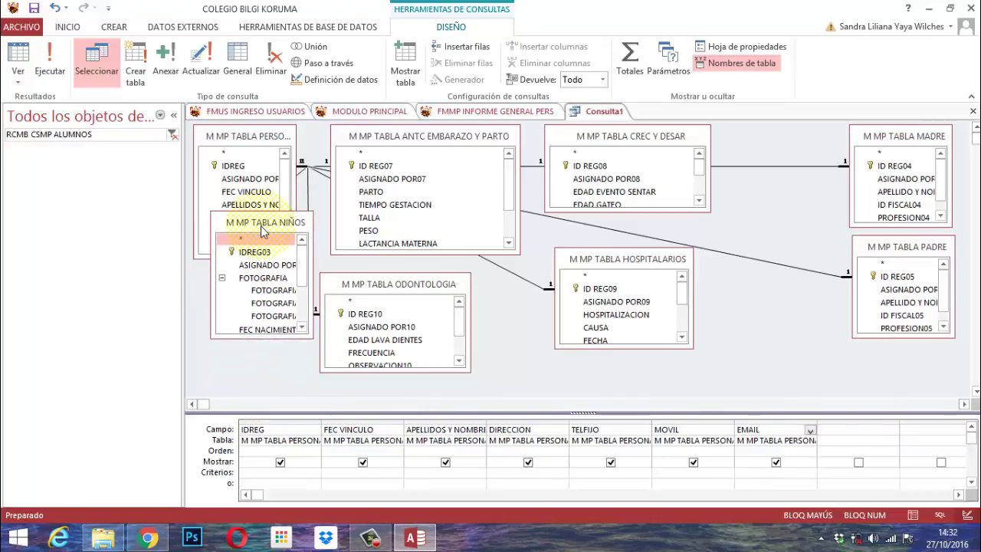
{"action": "double_click", "coordinate": [269, 279]}
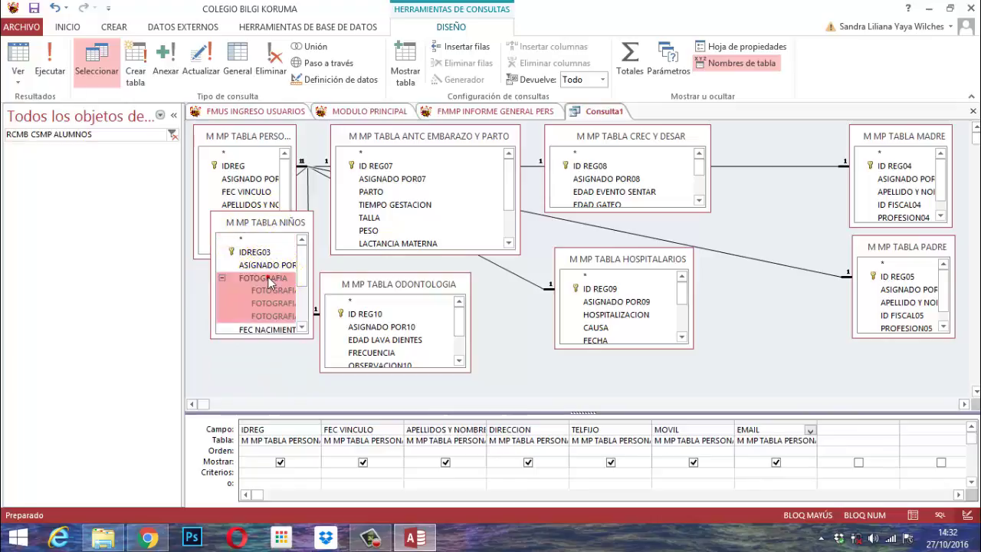
{"action": "left_click", "coordinate": [50, 61]}
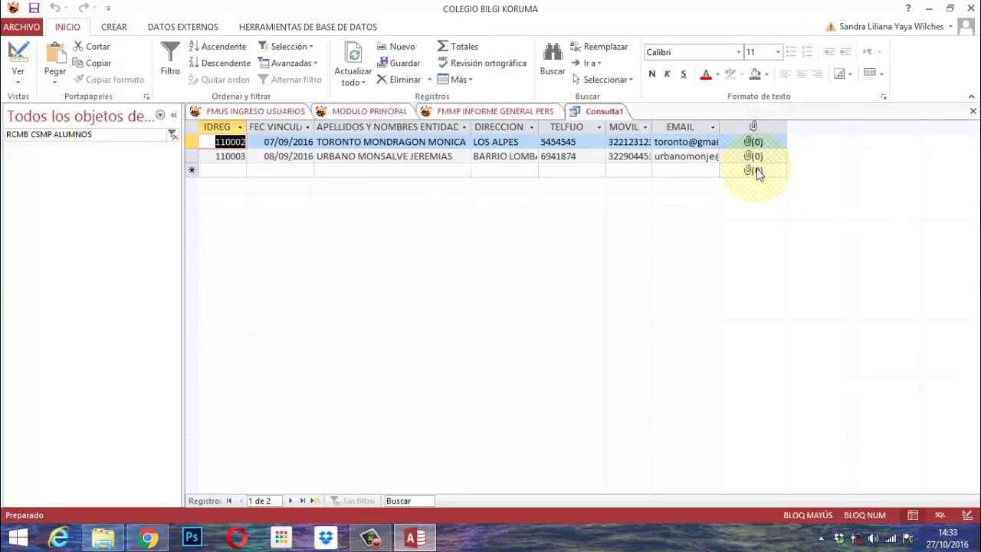
{"action": "left_click", "coordinate": [22, 53]}
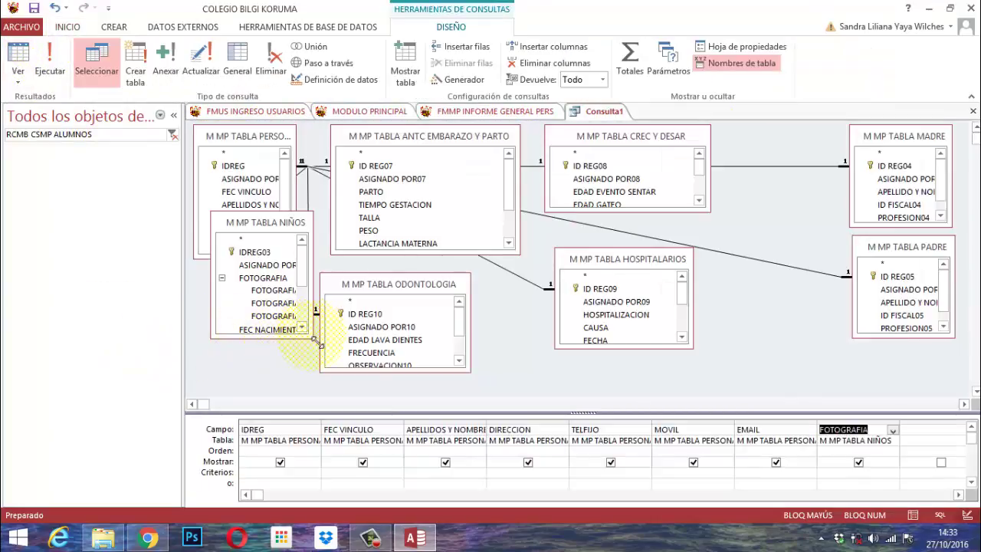
Enlarge the NIÑOS box to list all its fields and add FEC NACIMIENTO, SEXO, NRO HERMANOS, LUGAR QUE OCUPA, EPS and RH to the query.
{"action": "left_click_drag", "start_coordinate": [318, 344], "coordinate": [352, 402]}
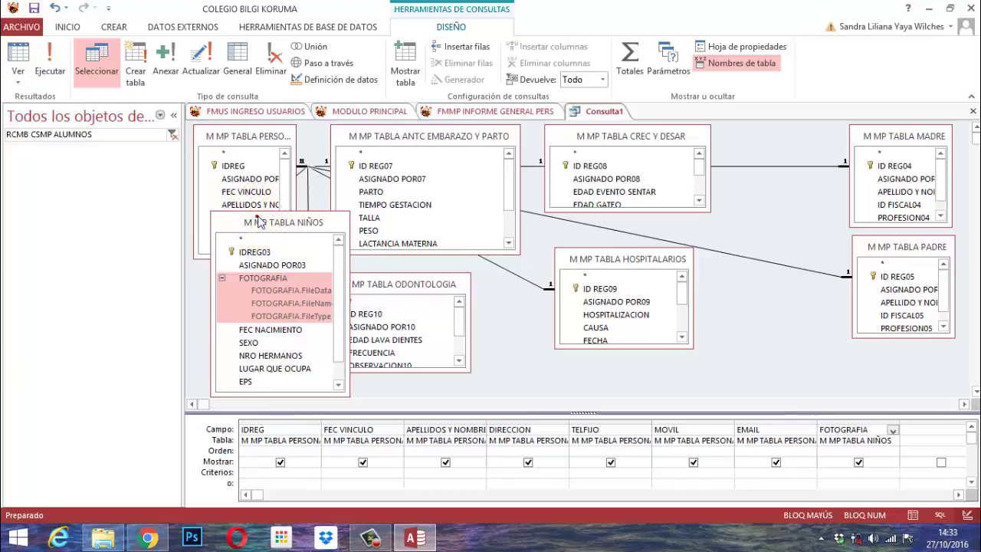
{"action": "left_click_drag", "start_coordinate": [258, 220], "coordinate": [258, 168]}
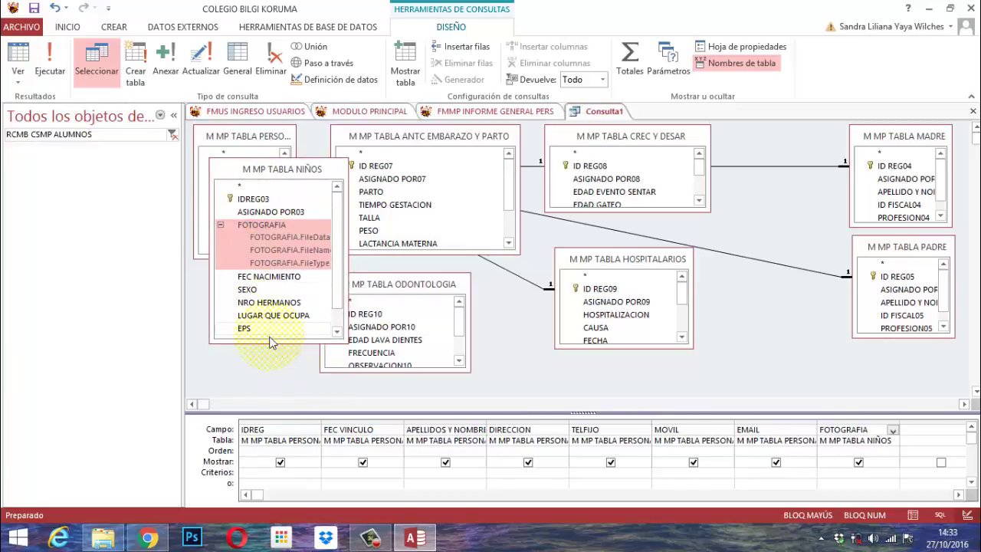
{"action": "left_click_drag", "start_coordinate": [272, 350], "coordinate": [282, 373]}
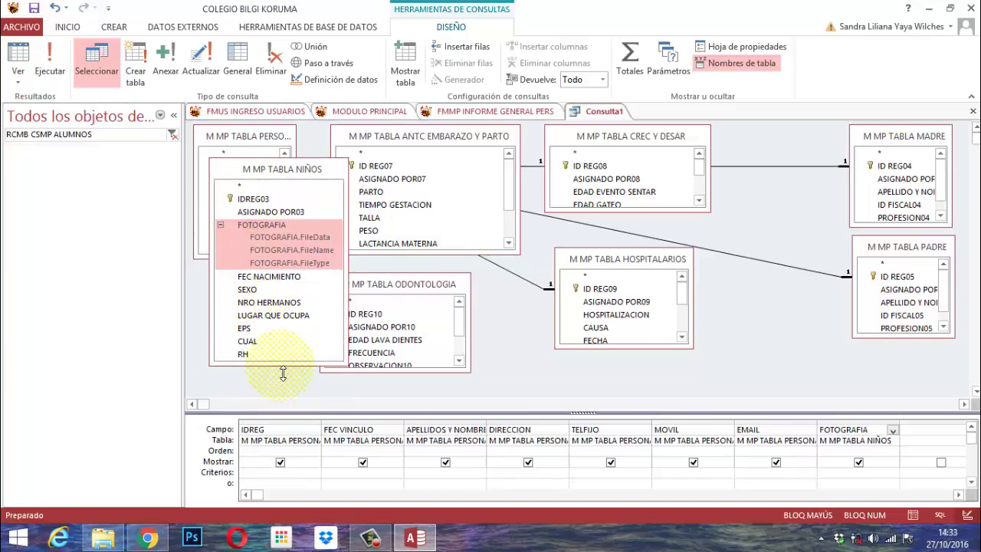
{"action": "double_click", "coordinate": [268, 279]}
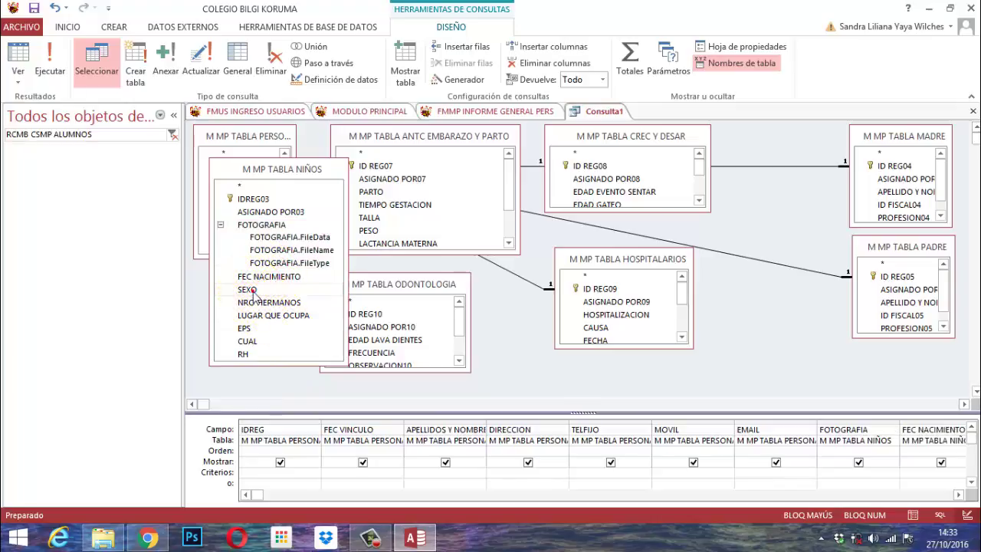
{"action": "double_click", "coordinate": [252, 302]}
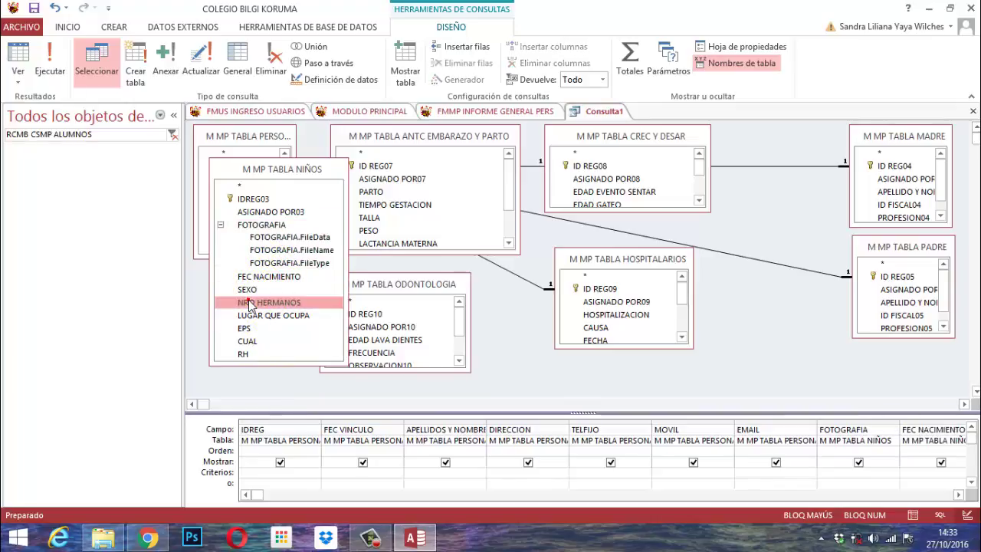
{"action": "double_click", "coordinate": [263, 316]}
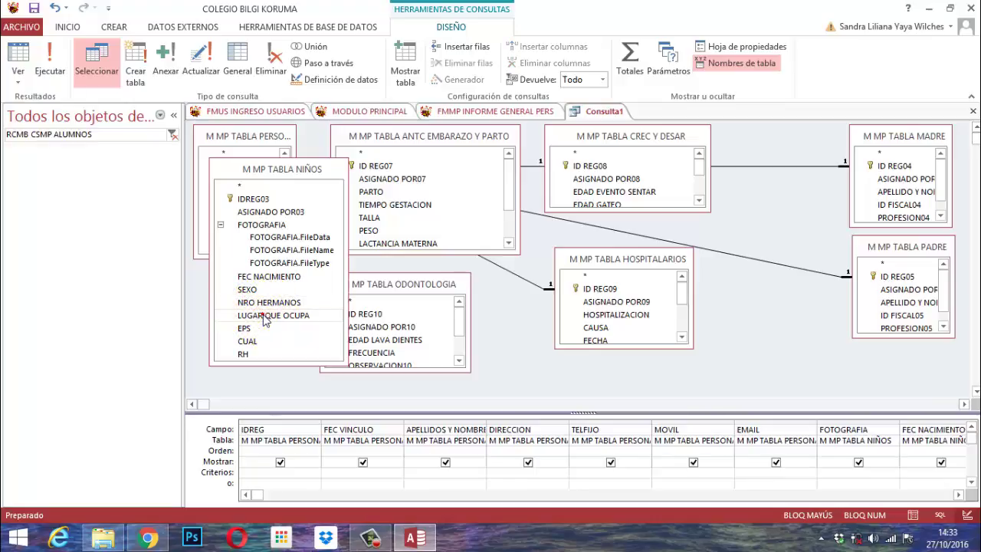
{"action": "double_click", "coordinate": [244, 354]}
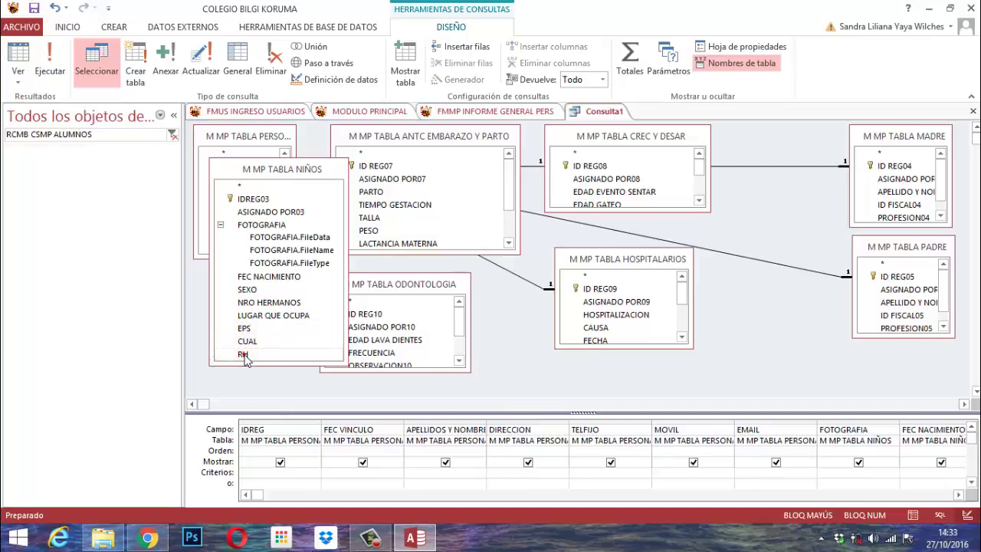
{"action": "left_click", "coordinate": [244, 354]}
Run the query to check the columns from NIÑOS, and shorten the NIÑOS box back in design view.
{"action": "left_click", "coordinate": [50, 57]}
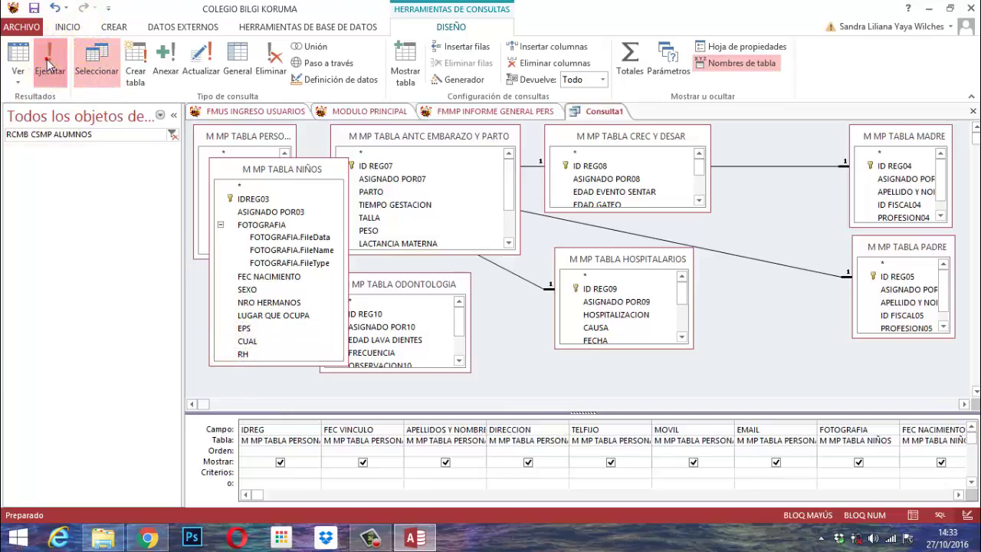
{"action": "left_click", "coordinate": [975, 500]}
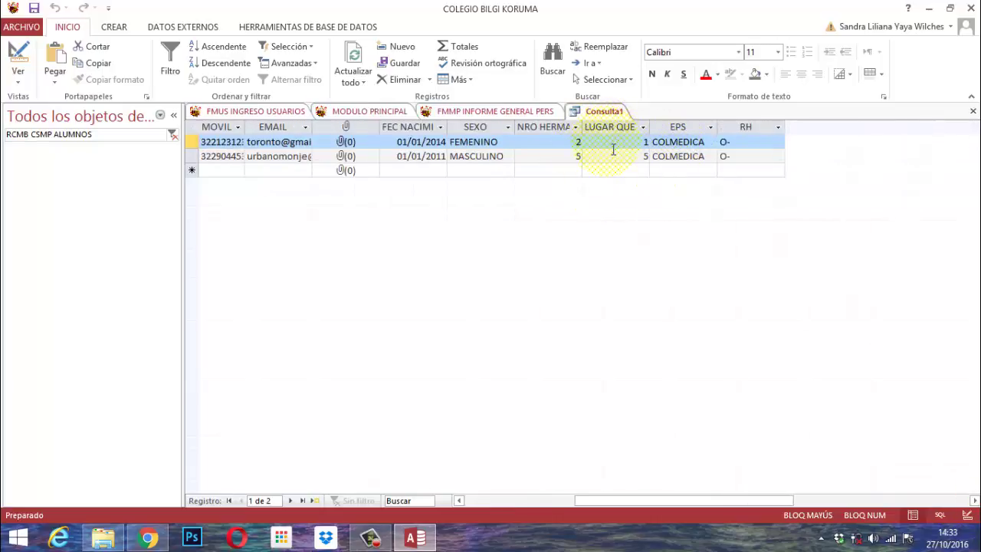
{"action": "left_click", "coordinate": [18, 51]}
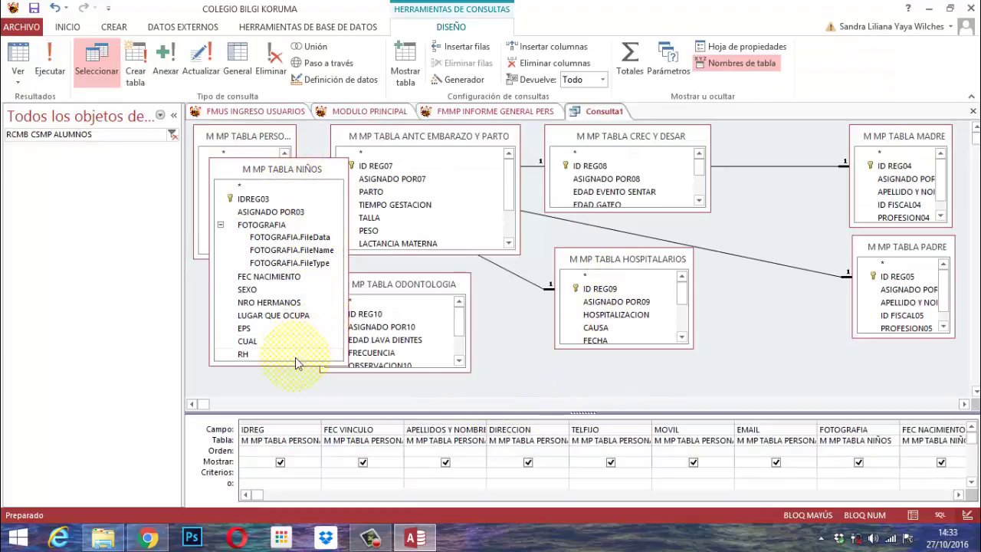
{"action": "left_click_drag", "start_coordinate": [289, 374], "coordinate": [296, 244]}
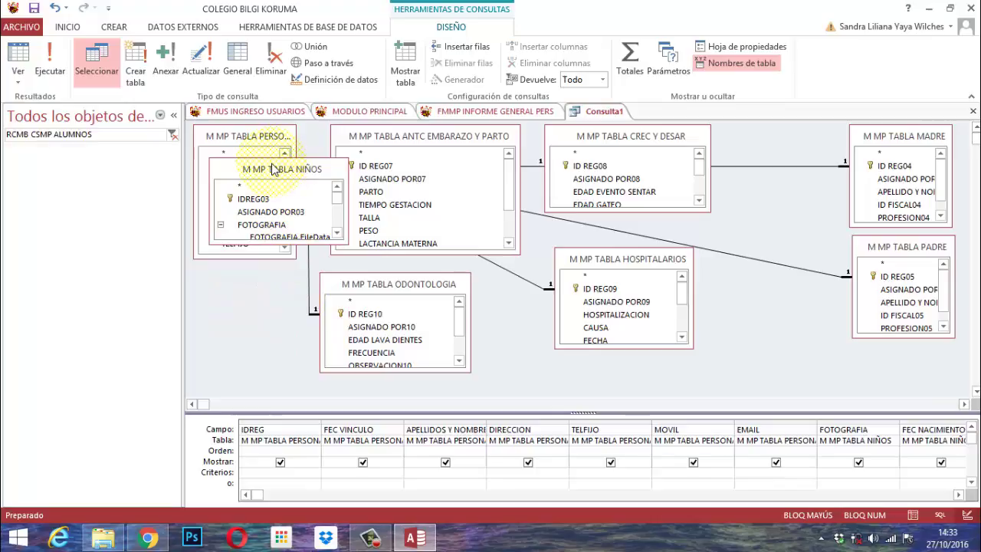
Move the NIÑOS box below PERSONAS and narrow it, and shift the ODONTOLOGIA box aside so the two no longer overlap.
{"action": "left_click_drag", "start_coordinate": [273, 169], "coordinate": [259, 280]}
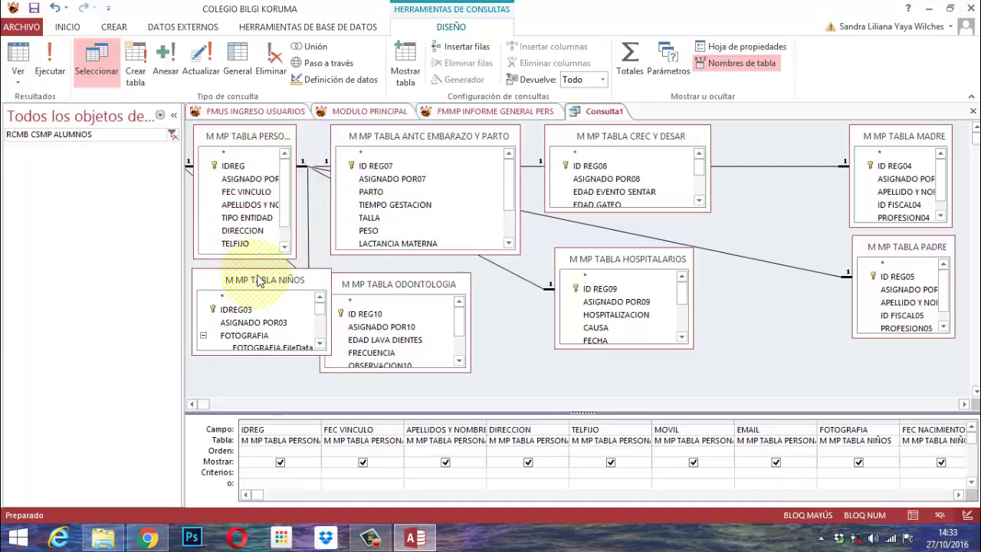
{"action": "left_click_drag", "start_coordinate": [330, 269], "coordinate": [307, 276]}
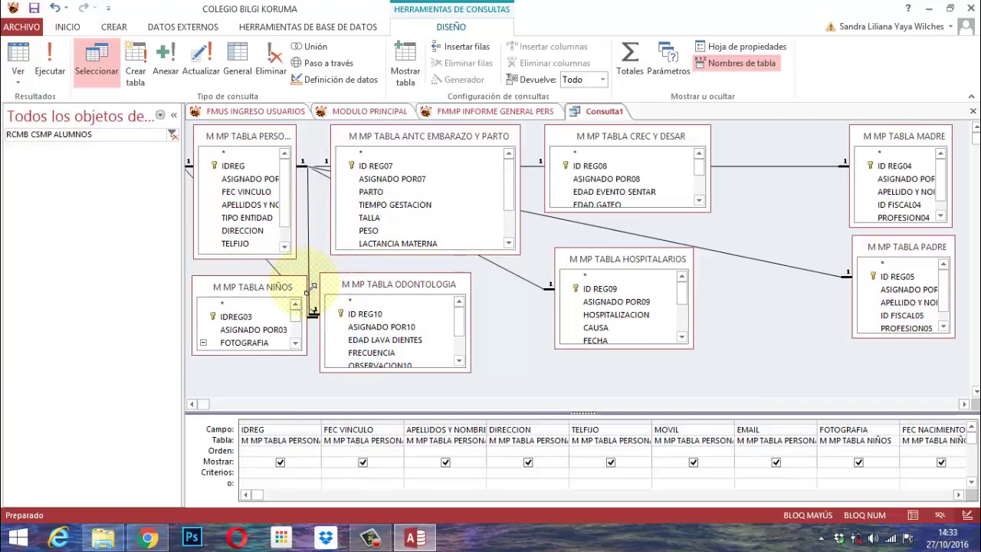
{"action": "left_click_drag", "start_coordinate": [401, 285], "coordinate": [437, 287]}
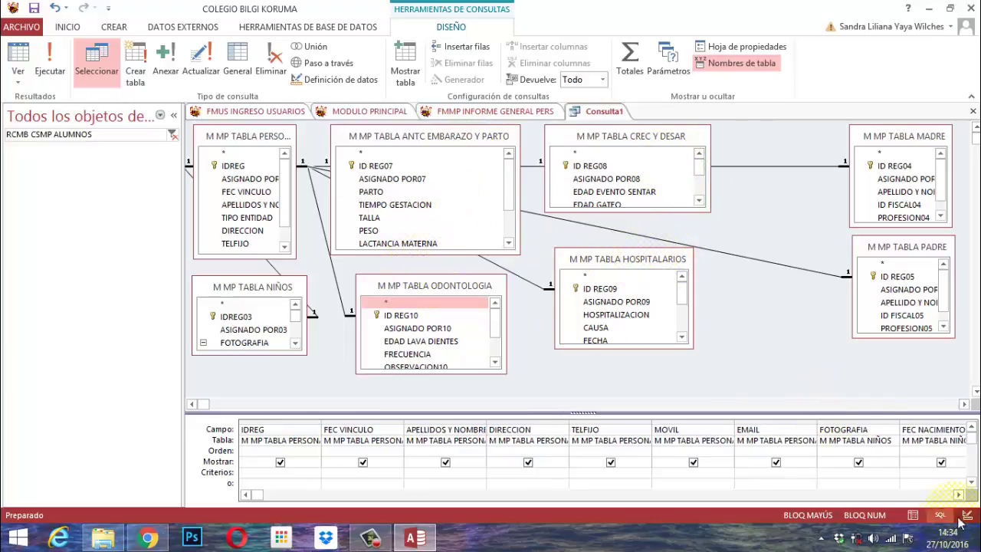
Add PARTO, TIEMPO GESTACION, TALLA and PESO from ANTC EMBARAZO Y PARTO to the query after RH.
{"action": "left_click", "coordinate": [957, 495]}
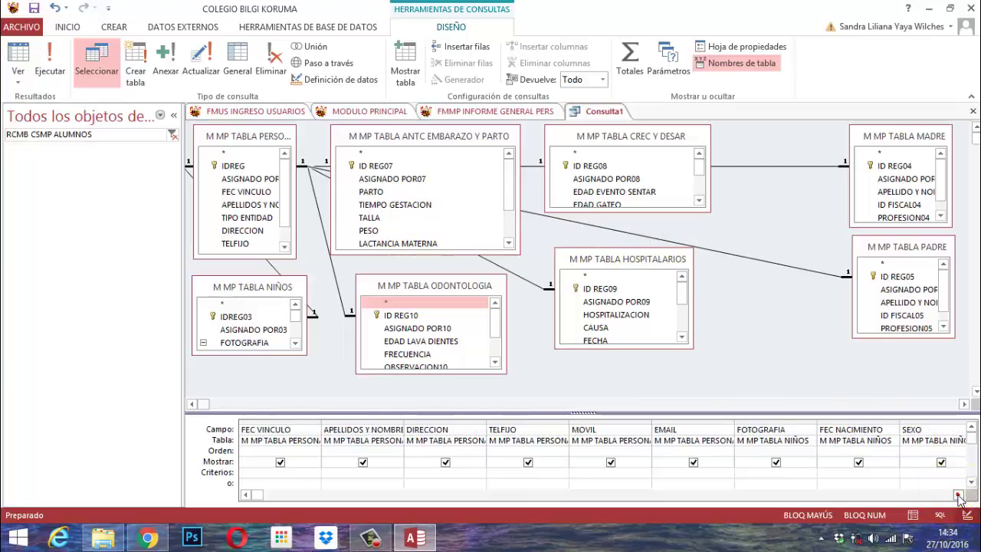
{"action": "left_click", "coordinate": [958, 494]}
{"action": "left_click", "coordinate": [957, 494]}
{"action": "left_click", "coordinate": [958, 494]}
{"action": "left_click", "coordinate": [957, 495]}
{"action": "left_click", "coordinate": [957, 494]}
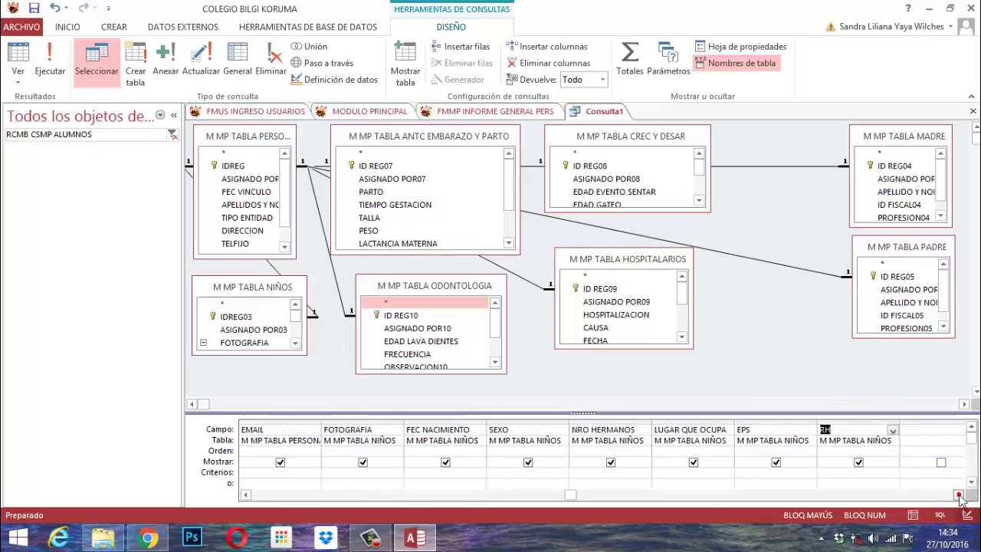
{"action": "left_click", "coordinate": [958, 494]}
{"action": "left_click", "coordinate": [957, 494]}
{"action": "left_click", "coordinate": [958, 494]}
{"action": "left_click", "coordinate": [958, 494]}
{"action": "left_click", "coordinate": [958, 494]}
{"action": "left_click", "coordinate": [958, 494]}
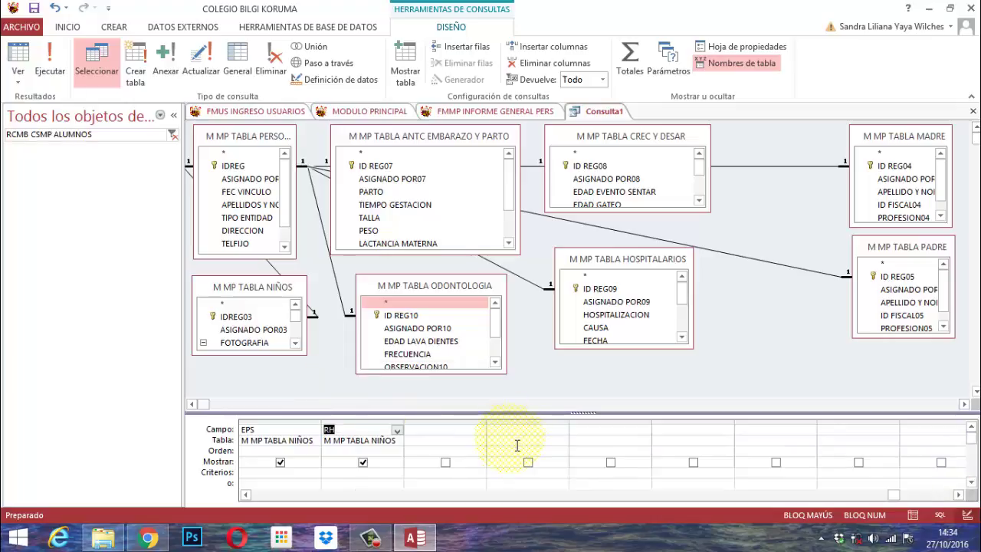
{"action": "double_click", "coordinate": [372, 193]}
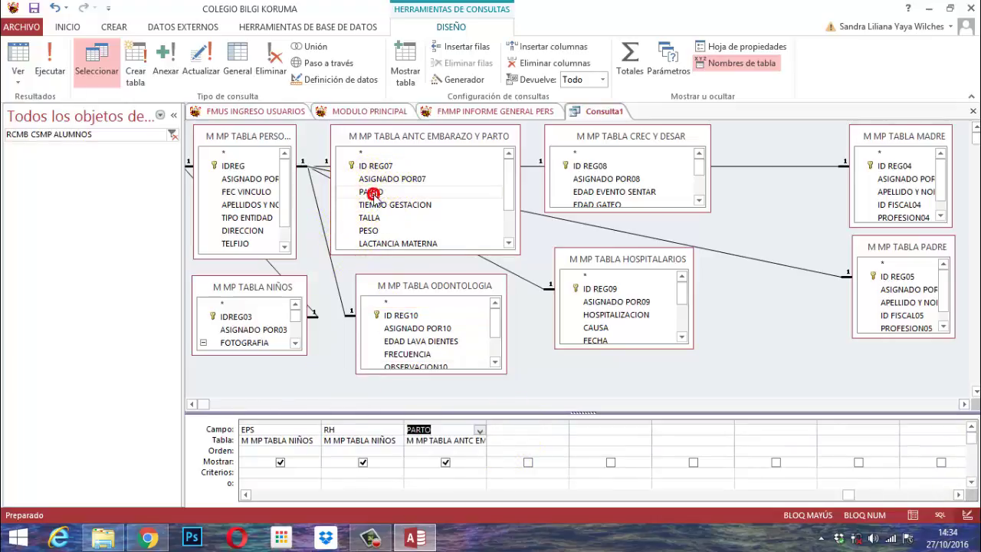
{"action": "double_click", "coordinate": [391, 207]}
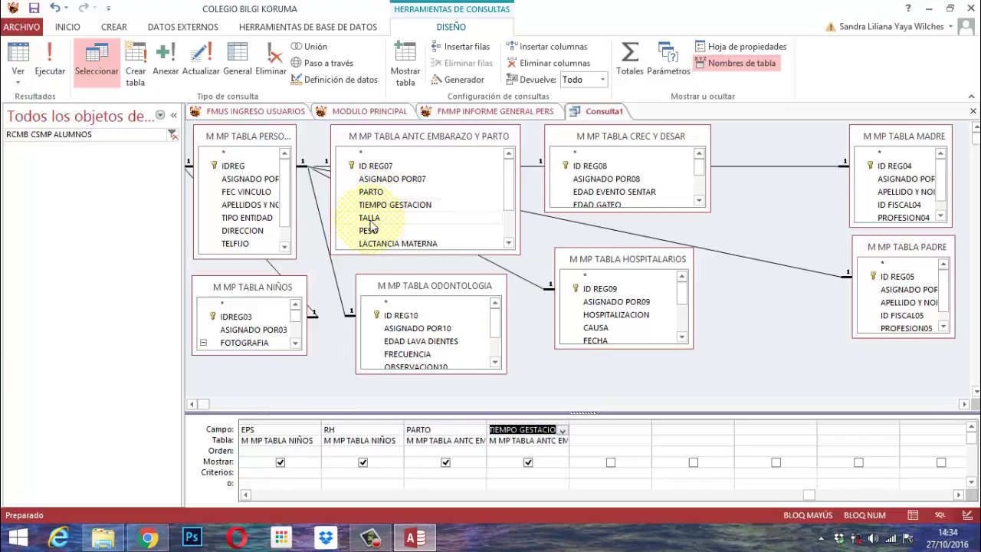
{"action": "double_click", "coordinate": [370, 220]}
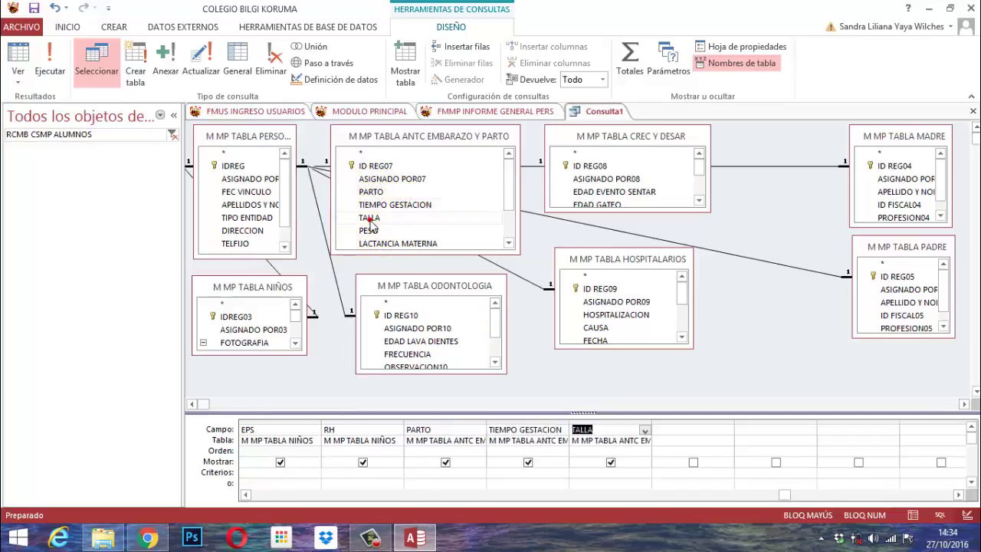
{"action": "left_click", "coordinate": [373, 235]}
{"action": "double_click", "coordinate": [373, 235]}
Lengthen the ANTC EMBARAZO Y PARTO box to list all its fields and add LACTANCIA MATERNA, UTILIZA TETERO and OBSERVACION LACTANCIA to the query.
{"action": "left_click_drag", "start_coordinate": [463, 253], "coordinate": [463, 298]}
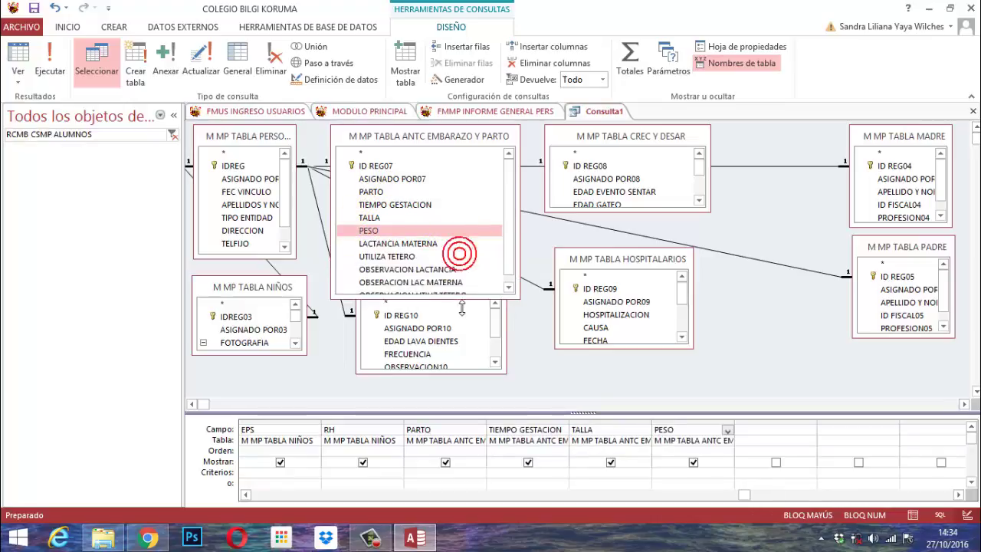
{"action": "double_click", "coordinate": [420, 244]}
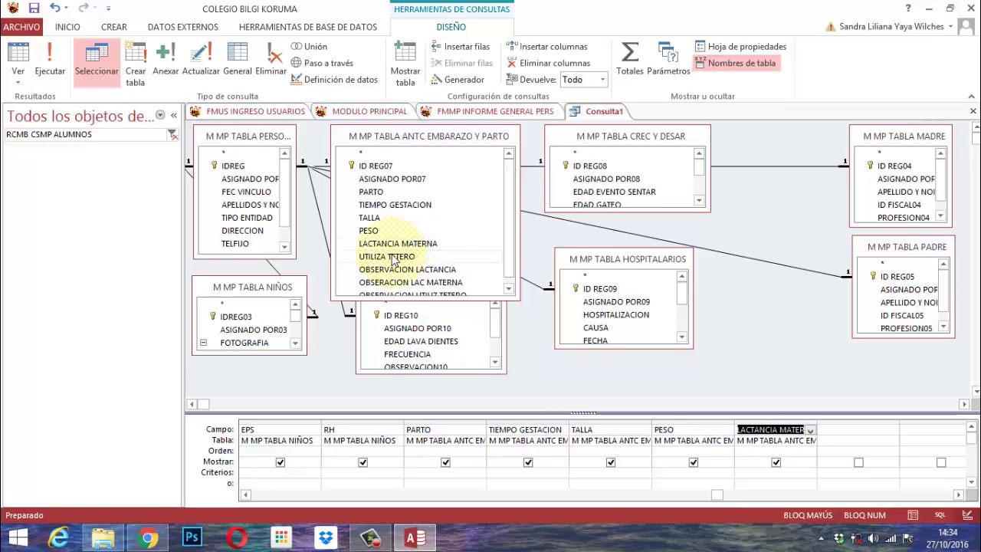
{"action": "double_click", "coordinate": [390, 256]}
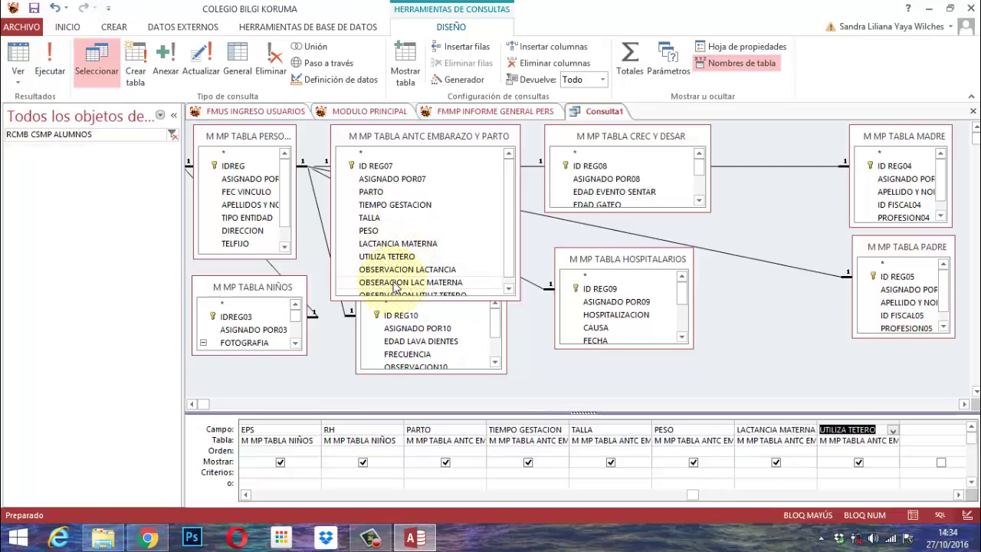
{"action": "left_click_drag", "start_coordinate": [466, 299], "coordinate": [470, 328]}
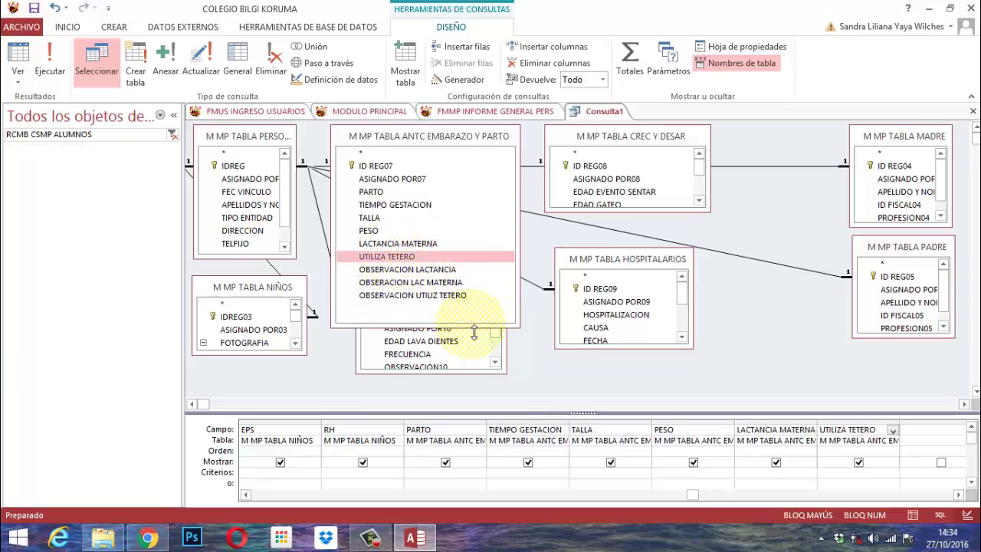
{"action": "double_click", "coordinate": [434, 270]}
Widen the OBSERVACION LACTANCIA column in the query grid, and add OBSERACION LAC MATERNA and OBSERVACION UTILIZ TETERO to the query.
{"action": "left_click", "coordinate": [434, 285]}
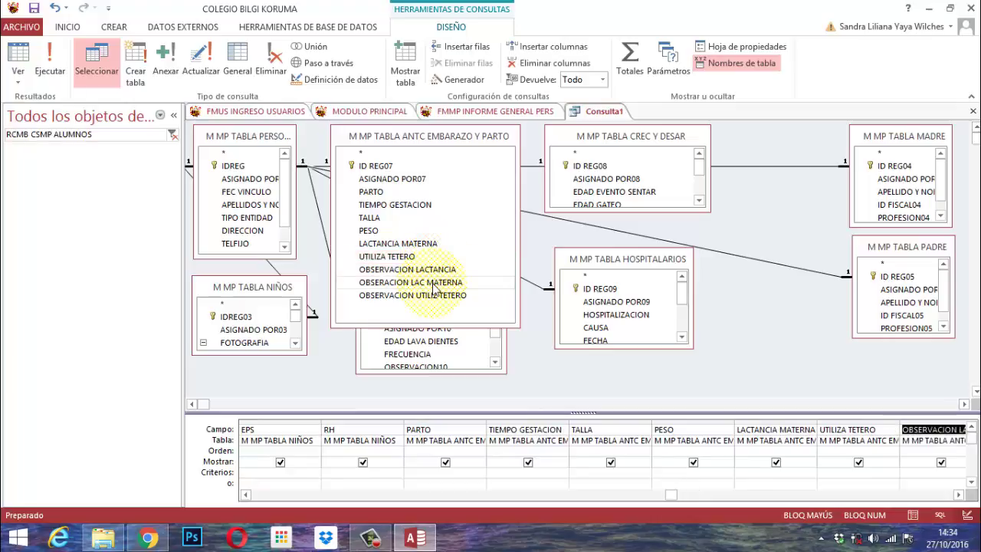
{"action": "left_click", "coordinate": [433, 284]}
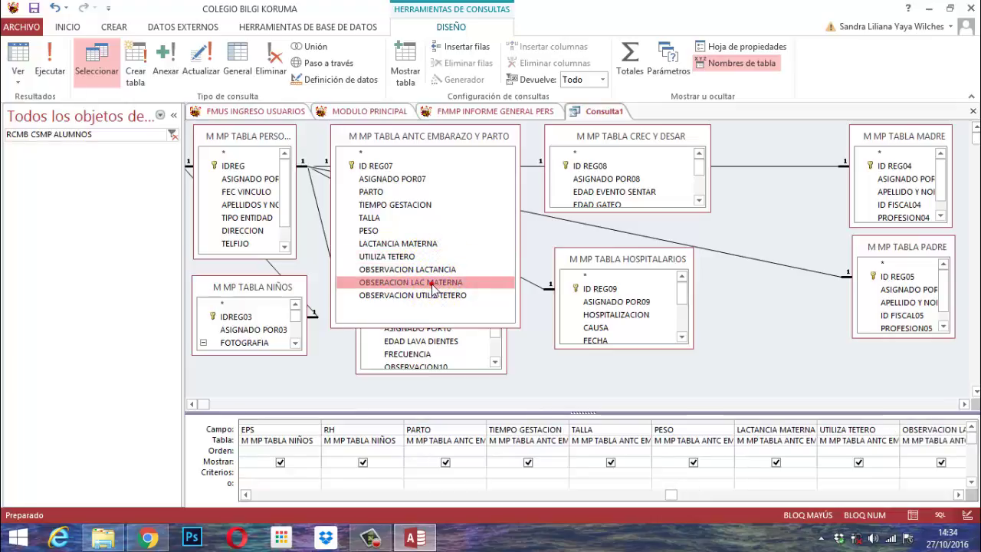
{"action": "left_click", "coordinate": [958, 494]}
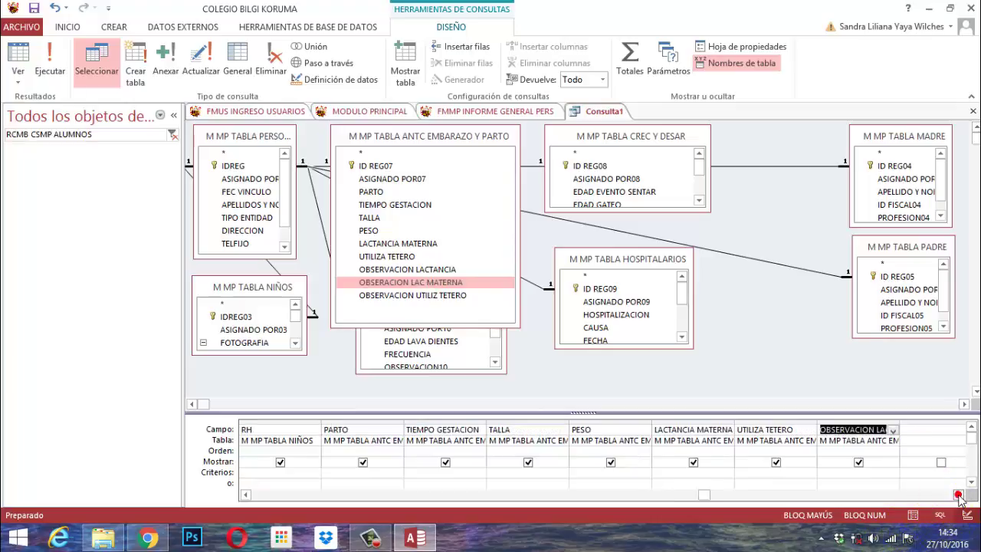
{"action": "left_click", "coordinate": [958, 494]}
{"action": "left_click", "coordinate": [959, 494]}
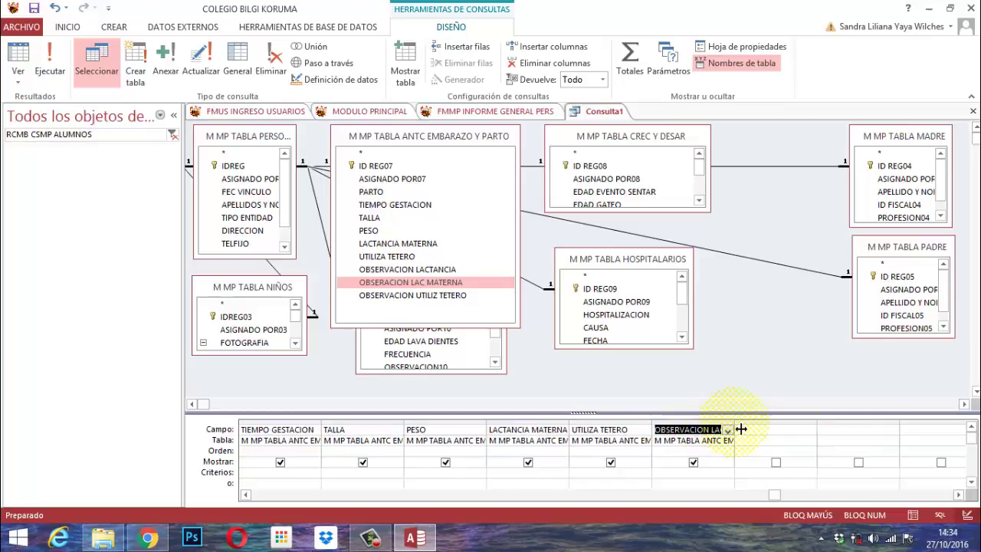
{"action": "left_click_drag", "start_coordinate": [740, 429], "coordinate": [802, 429]}
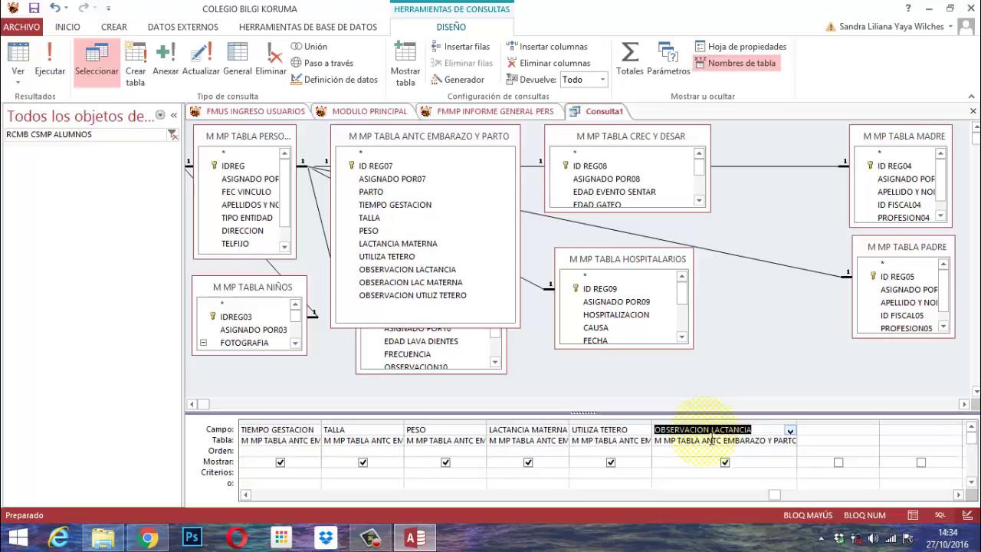
{"action": "double_click", "coordinate": [425, 284]}
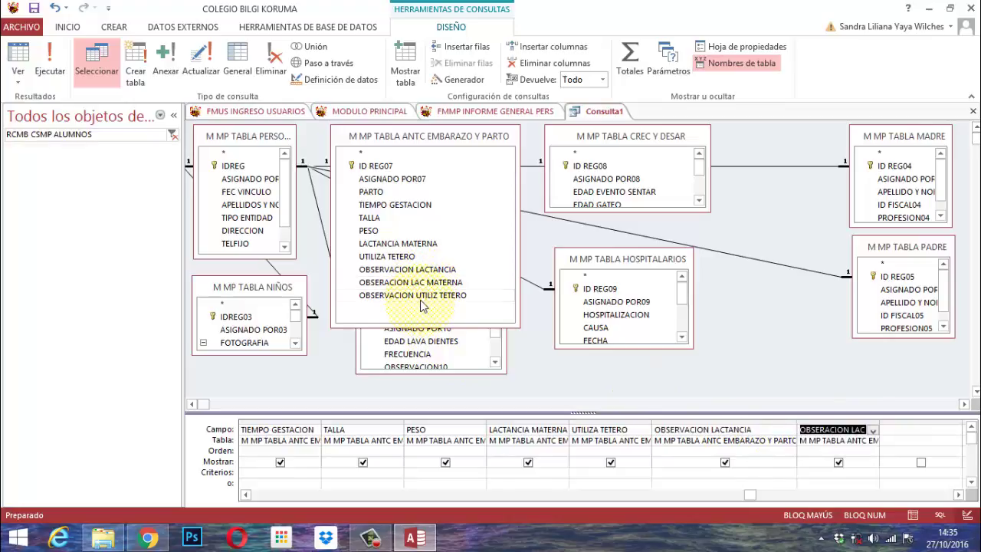
{"action": "double_click", "coordinate": [422, 295]}
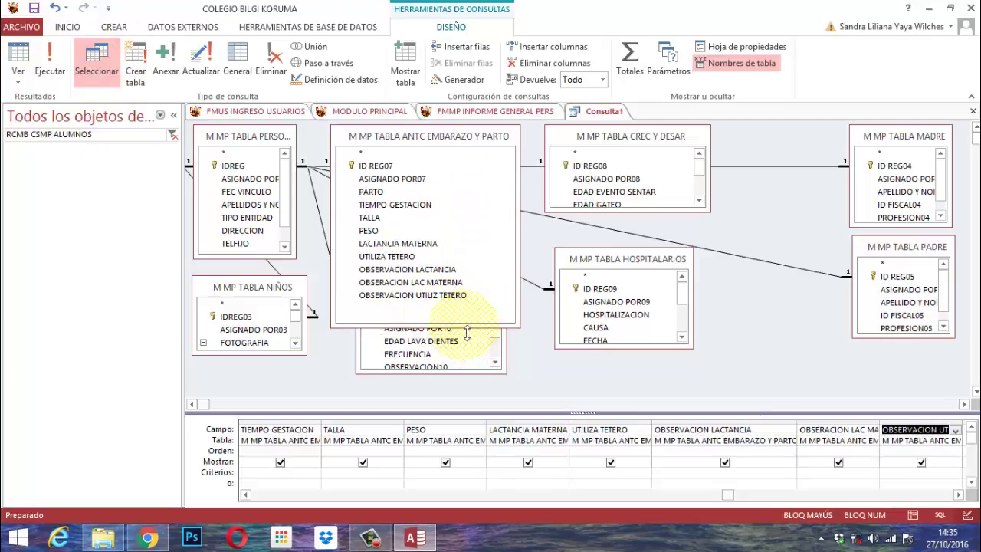
Shorten the ANTC EMBARAZO Y PARTO box and run the query to check its columns, returning to design view.
{"action": "left_click_drag", "start_coordinate": [468, 328], "coordinate": [473, 255]}
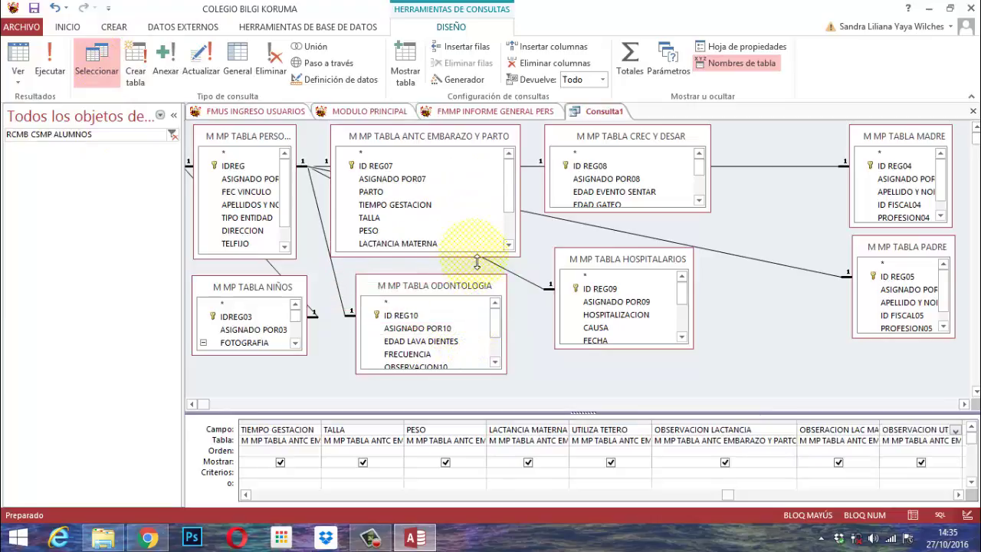
{"action": "left_click", "coordinate": [54, 69]}
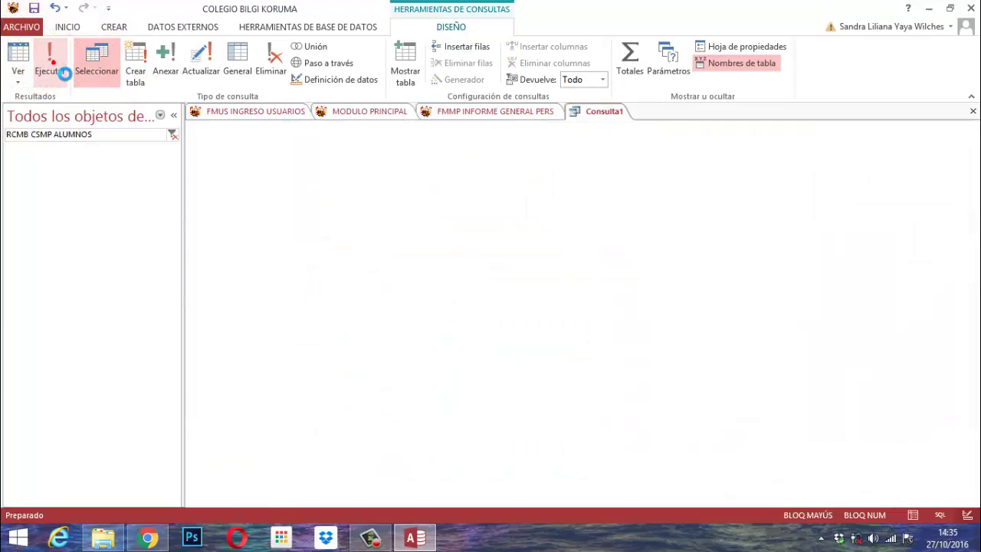
{"action": "left_click", "coordinate": [974, 501]}
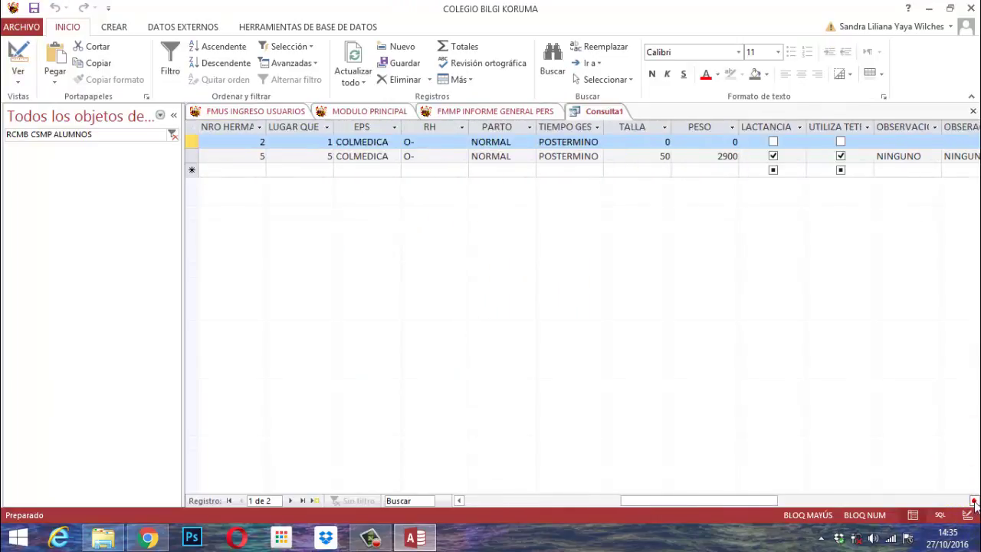
{"action": "left_click", "coordinate": [973, 500]}
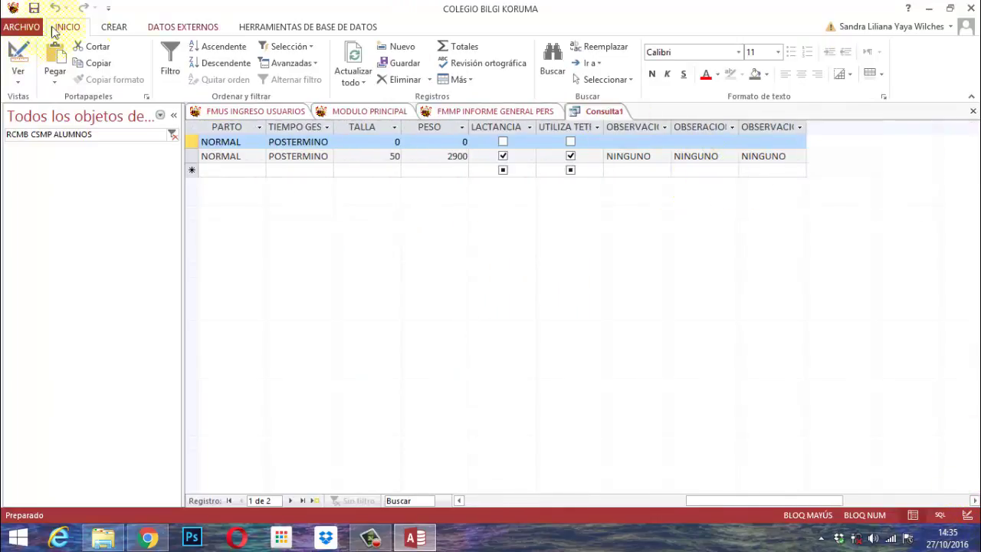
{"action": "left_click", "coordinate": [18, 55]}
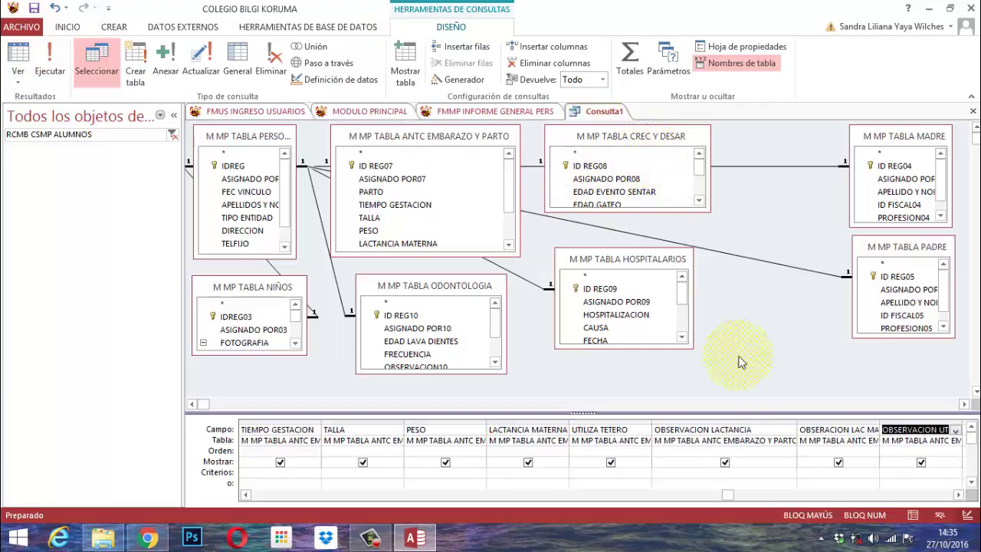
Lengthen the CREC Y DESAR box and add EDAD EVENTO SENTAR, EDAD GATEO, EDAD CAMINAR and FECHA ULTIMO CONTROL to the query.
{"action": "left_click", "coordinate": [957, 494]}
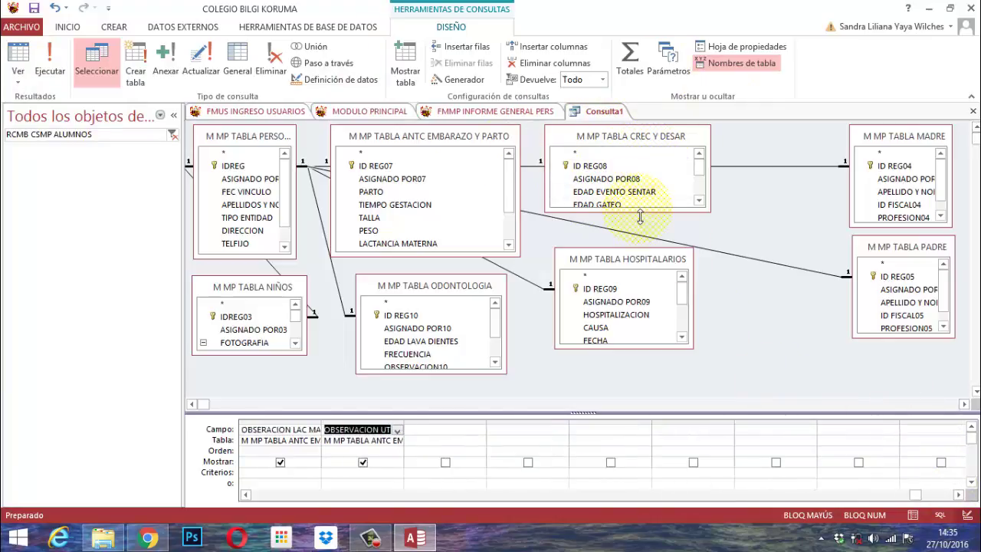
{"action": "left_click_drag", "start_coordinate": [639, 217], "coordinate": [642, 294]}
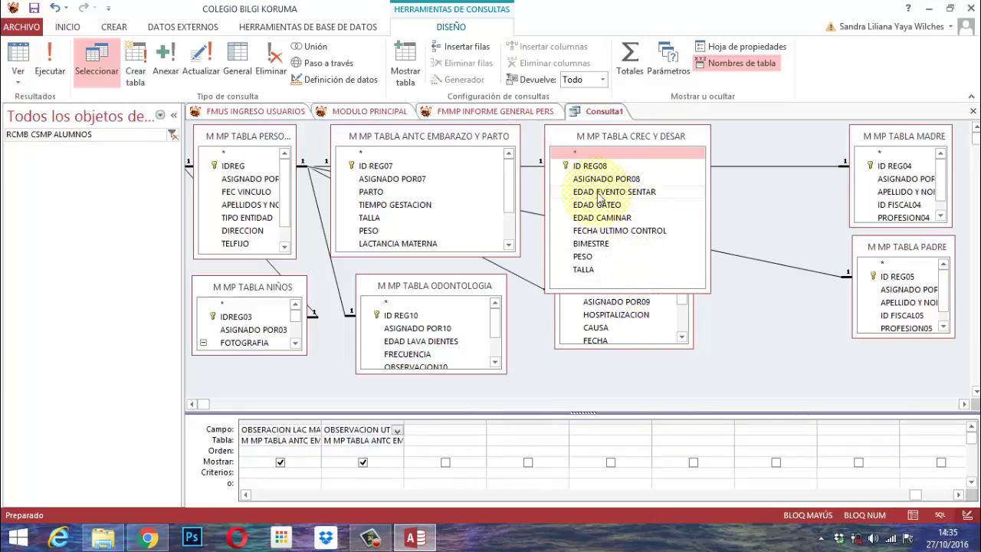
{"action": "double_click", "coordinate": [598, 193]}
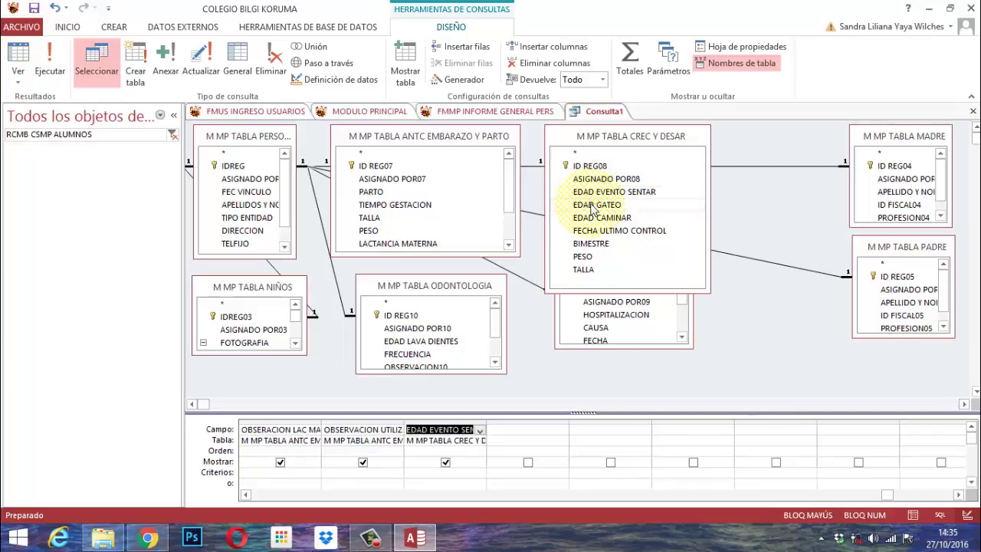
{"action": "double_click", "coordinate": [592, 206]}
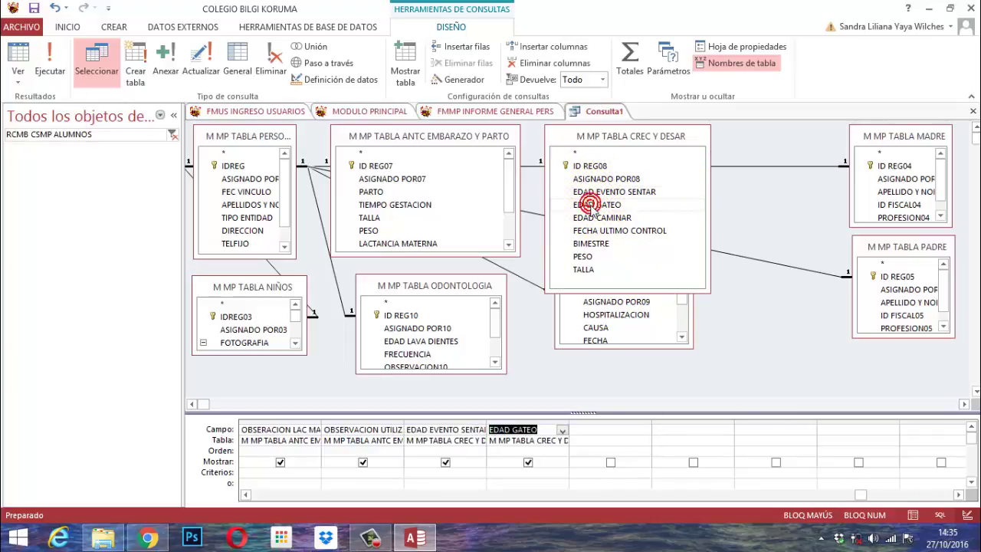
{"action": "double_click", "coordinate": [598, 218]}
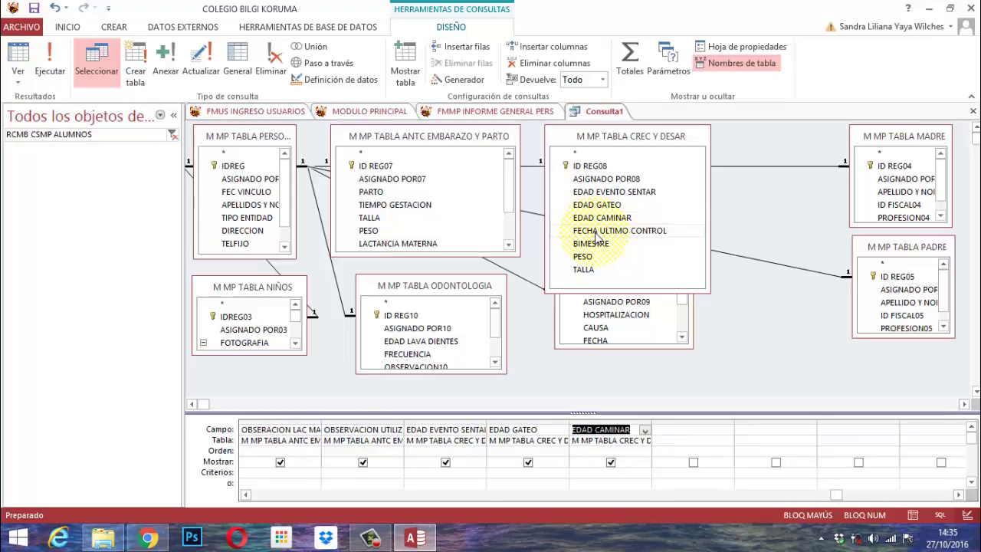
{"action": "double_click", "coordinate": [595, 232]}
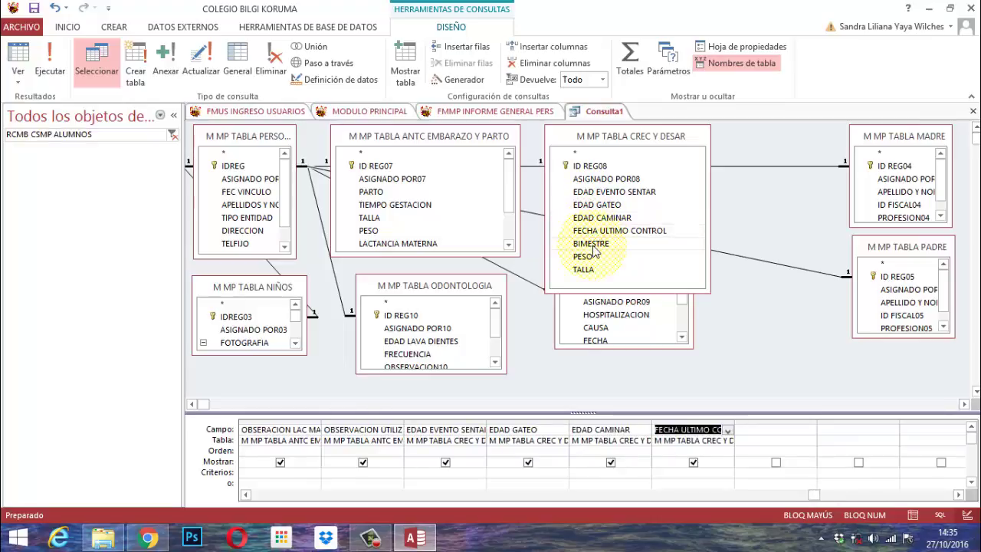
Add BIMESTRE, PESO and TALLA from CREC Y DESAR to the query and shorten that table's box.
{"action": "double_click", "coordinate": [592, 243]}
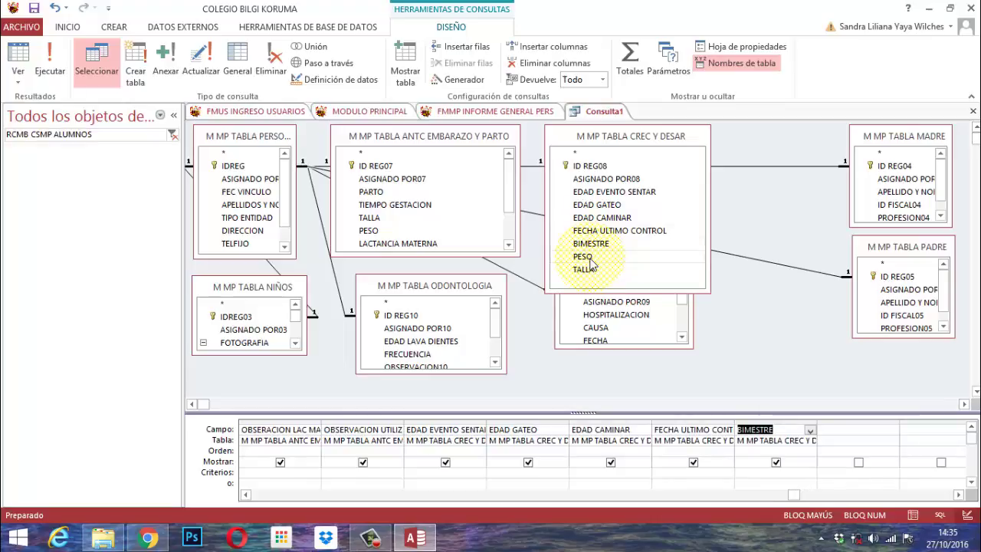
{"action": "double_click", "coordinate": [588, 258]}
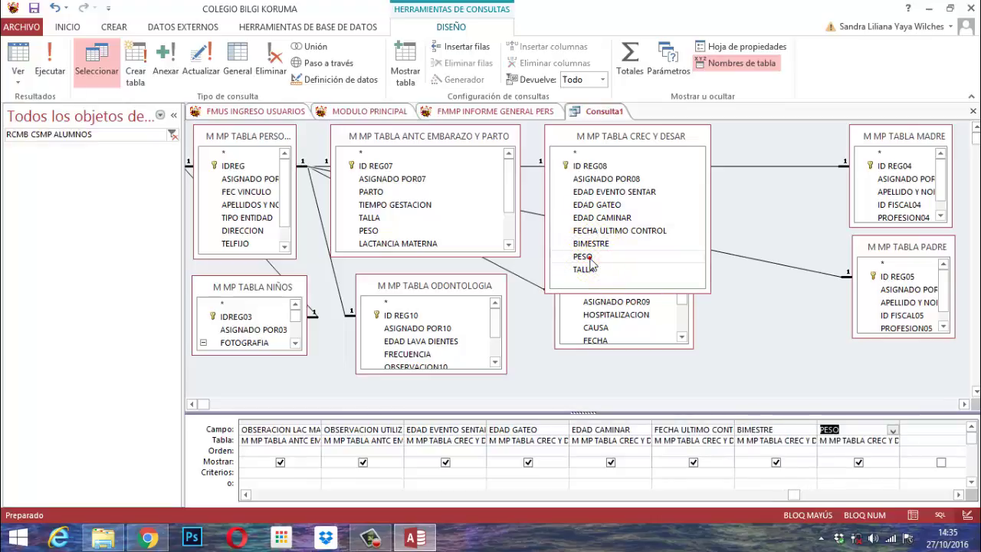
{"action": "double_click", "coordinate": [583, 270]}
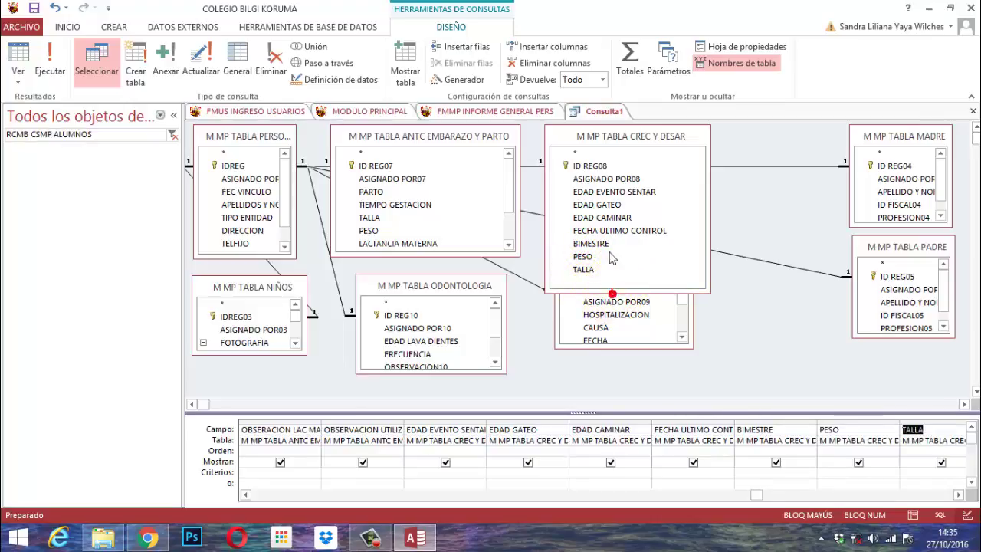
{"action": "left_click_drag", "start_coordinate": [606, 296], "coordinate": [605, 231]}
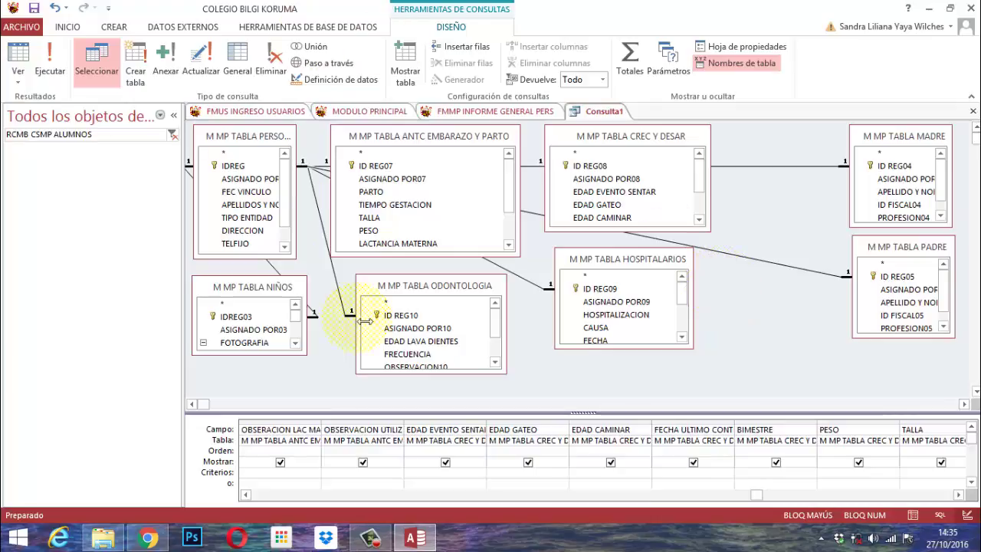
Run the query to check the growth and development columns, and return to design view.
{"action": "left_click", "coordinate": [51, 54]}
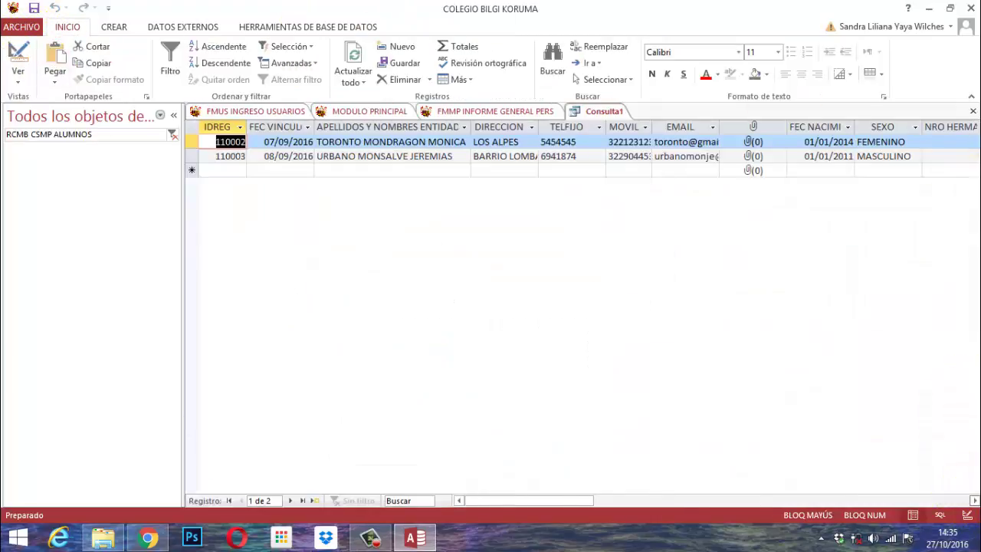
{"action": "left_click_drag", "start_coordinate": [976, 501], "coordinate": [976, 502]}
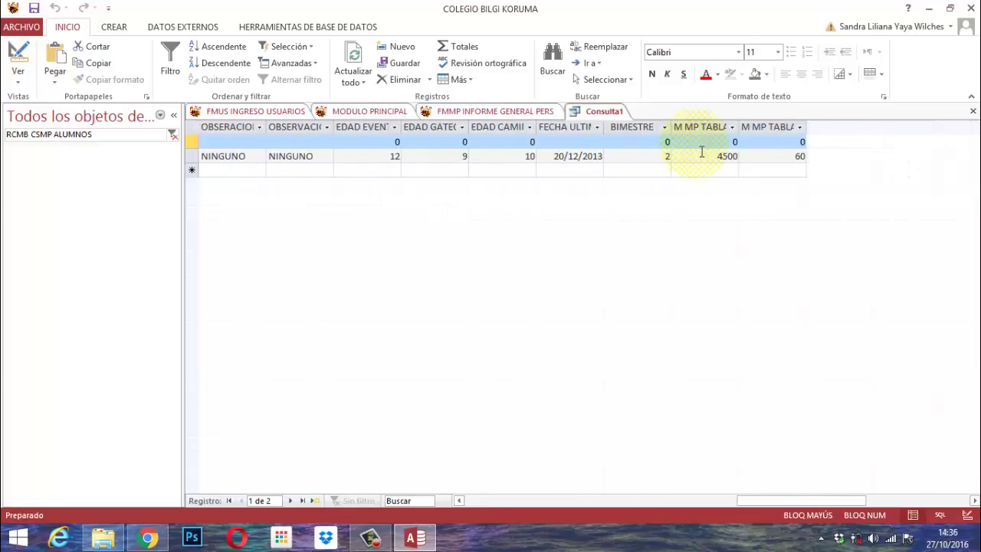
{"action": "left_click", "coordinate": [23, 53]}
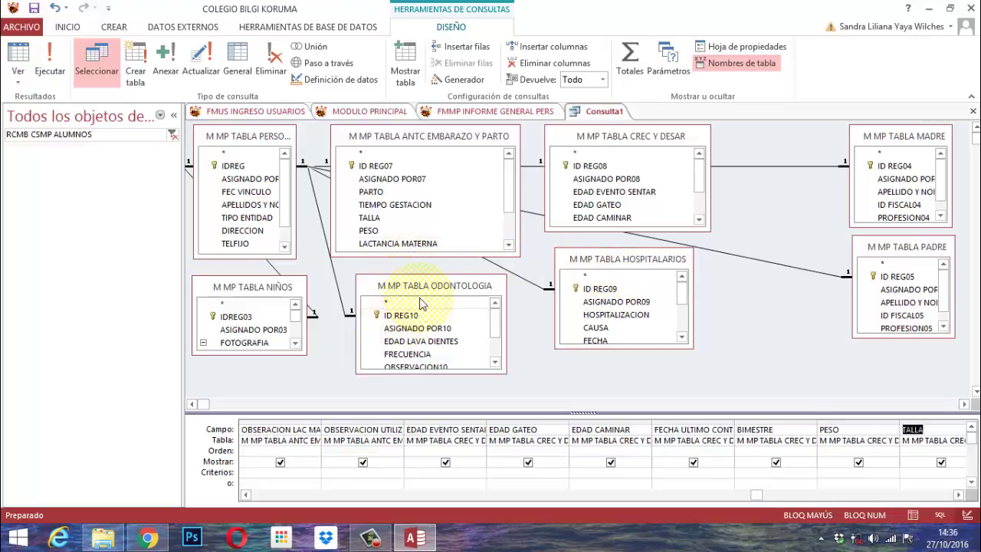
Add M MP TABLA VACUNAS to the query and place its box between the HOSPITALARIOS and PADRE tables.
{"action": "right_click", "coordinate": [752, 186]}
{"action": "left_click", "coordinate": [787, 228]}
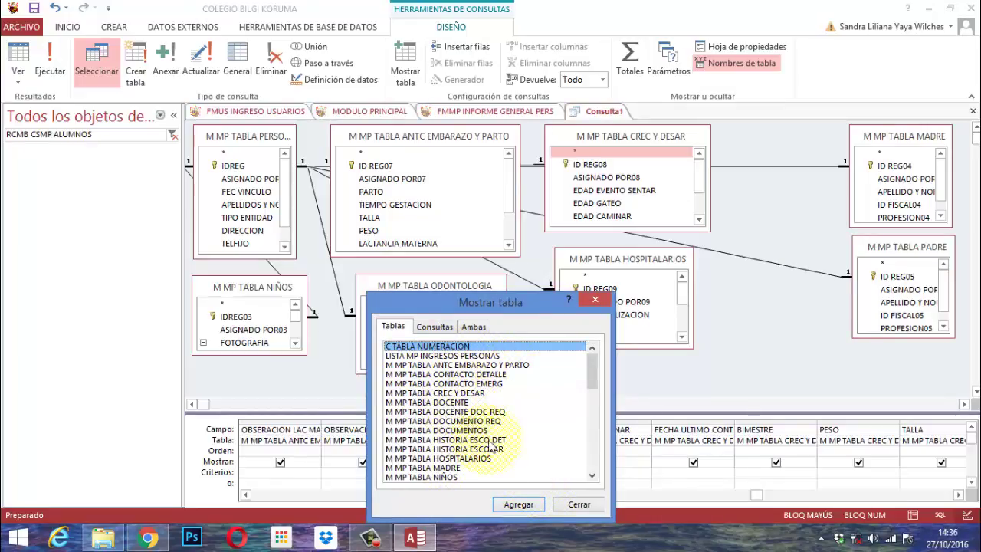
{"action": "left_click", "coordinate": [592, 475]}
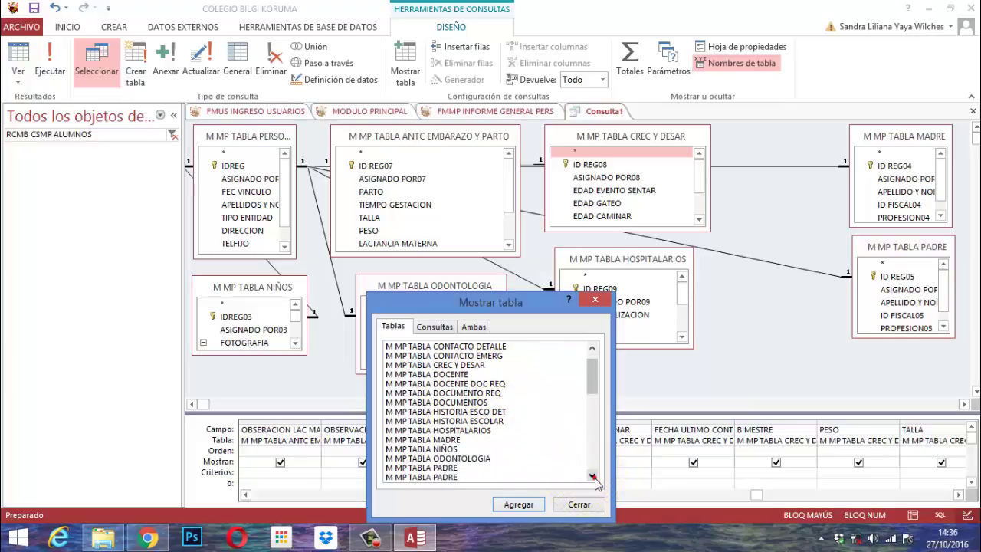
{"action": "left_click", "coordinate": [592, 476]}
{"action": "left_click", "coordinate": [592, 476]}
{"action": "left_click", "coordinate": [592, 475]}
{"action": "left_click", "coordinate": [592, 476]}
{"action": "left_click", "coordinate": [592, 476]}
{"action": "left_click", "coordinate": [592, 475]}
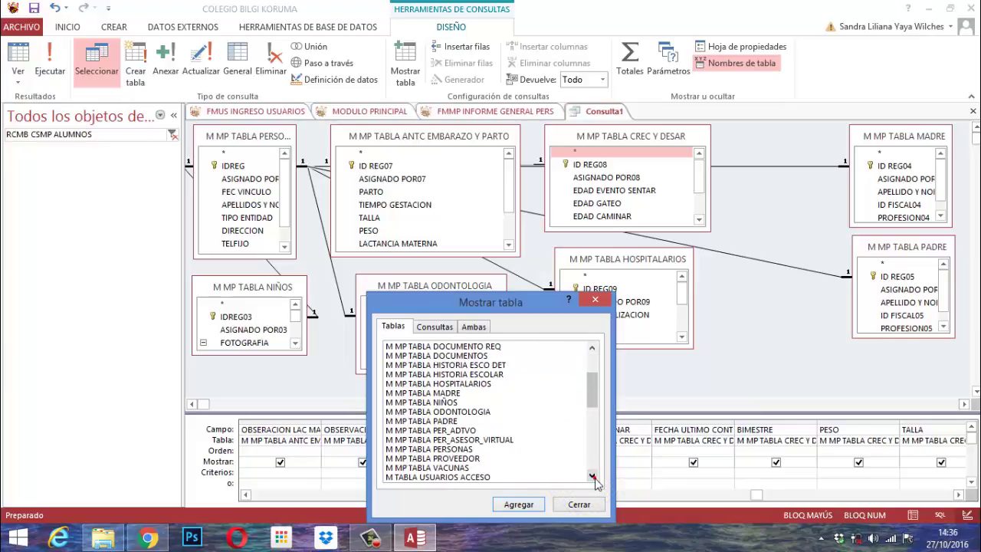
{"action": "left_click", "coordinate": [593, 476]}
{"action": "left_click", "coordinate": [444, 458]}
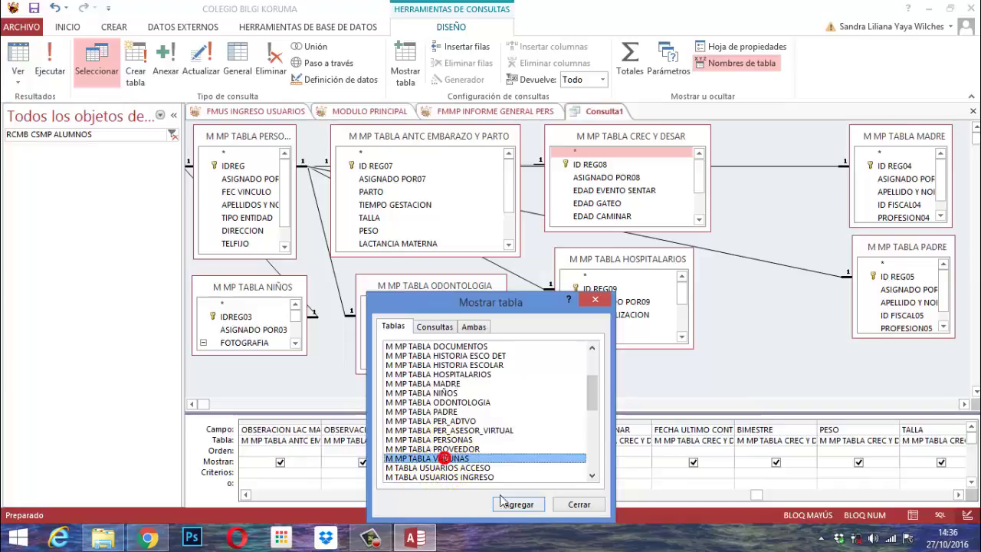
{"action": "left_click", "coordinate": [518, 504]}
{"action": "left_click", "coordinate": [579, 504]}
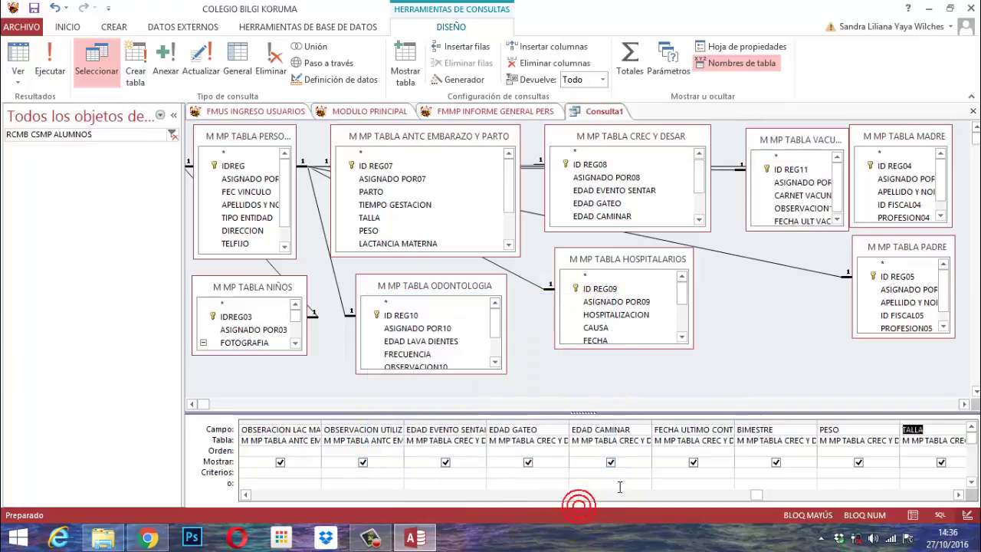
{"action": "left_click_drag", "start_coordinate": [793, 144], "coordinate": [755, 227]}
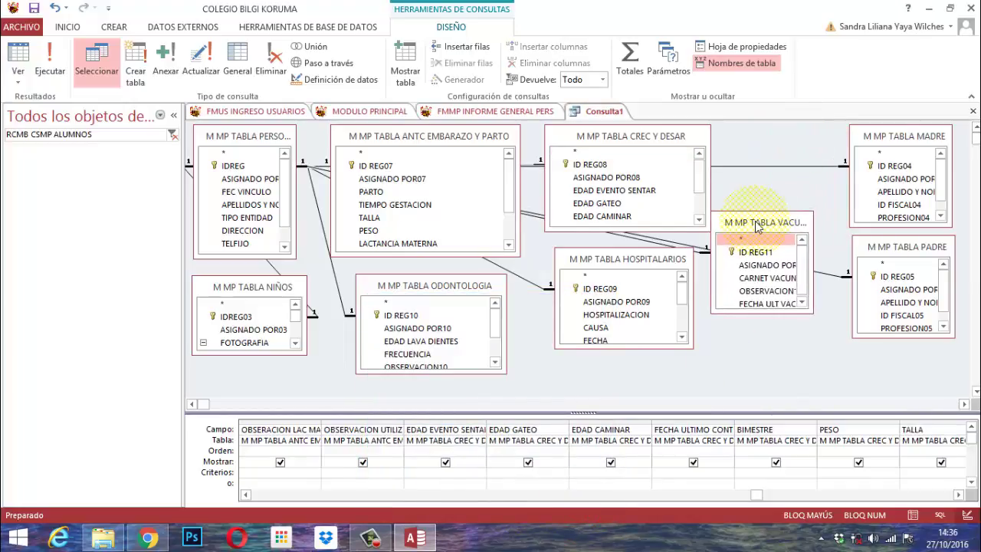
{"action": "left_click_drag", "start_coordinate": [819, 225], "coordinate": [776, 263]}
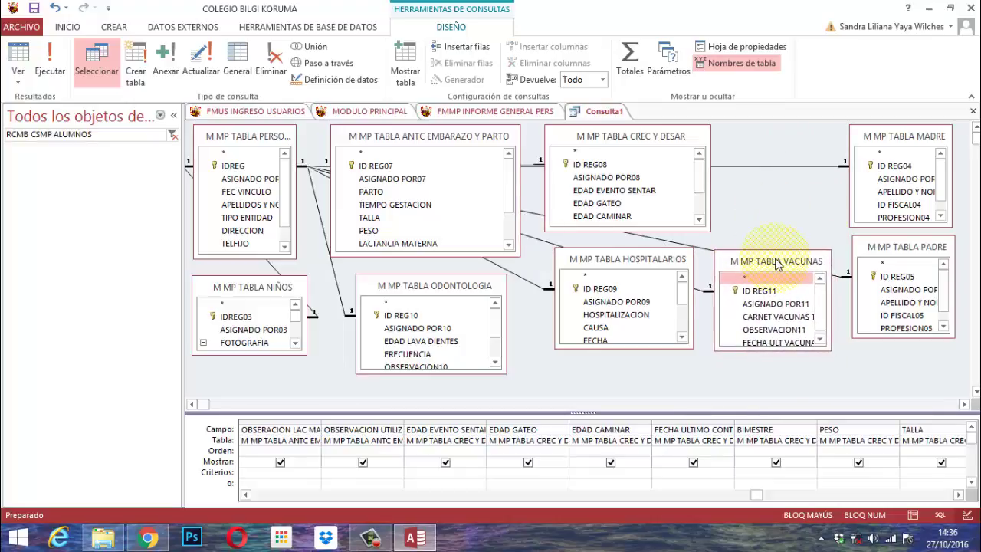
Lengthen the VACUNAS box and add its CARNET VACUNAS, OBSERVACION11 and FECHA ULT VACUNA fields to the query.
{"action": "left_click", "coordinate": [958, 494]}
{"action": "left_click", "coordinate": [957, 494]}
{"action": "left_click", "coordinate": [957, 494]}
{"action": "left_click", "coordinate": [957, 494]}
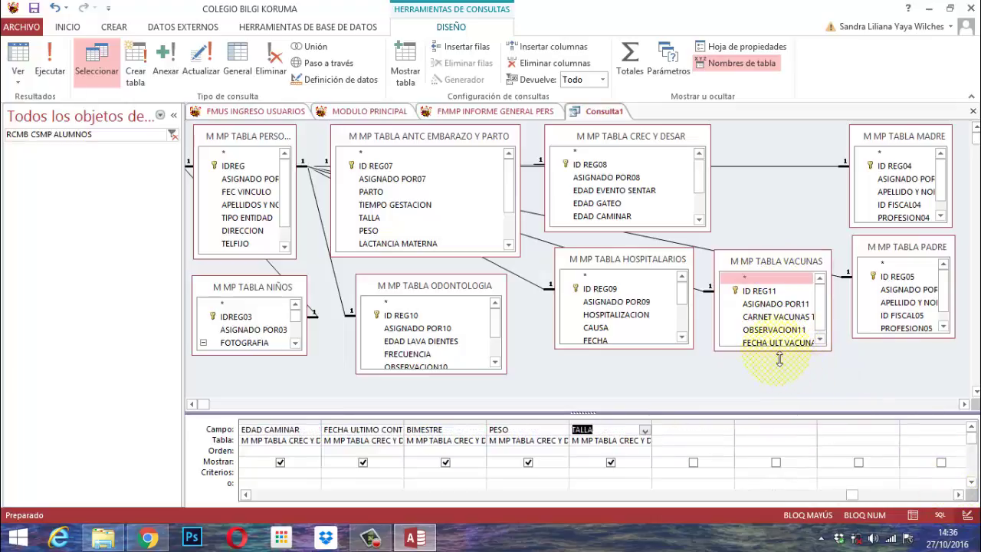
{"action": "mouse_move", "coordinate": [778, 357]}
{"action": "left_mouse_down"}
{"action": "mouse_move", "coordinate": [766, 372]}
{"action": "mouse_move", "coordinate": [774, 376]}
{"action": "left_mouse_up"}
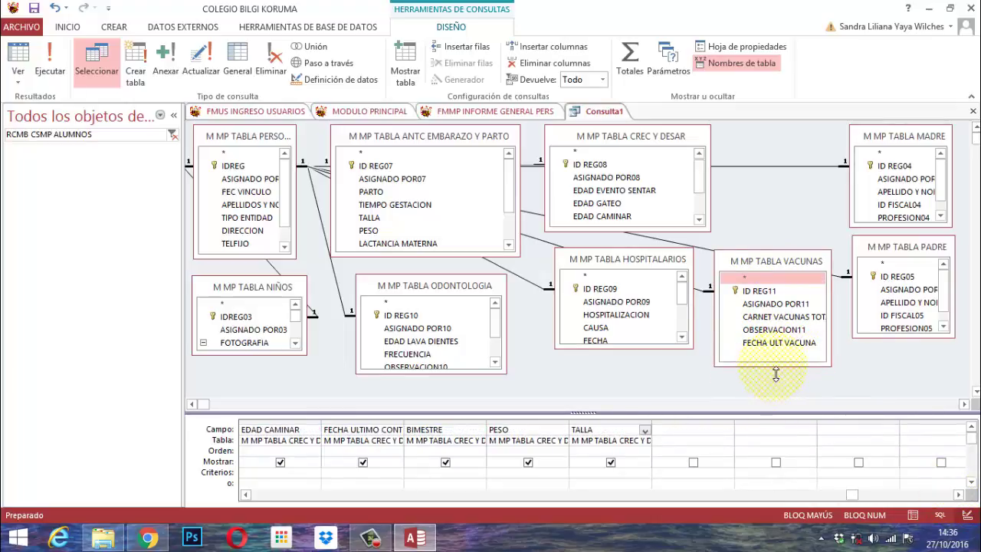
{"action": "double_click", "coordinate": [771, 317]}
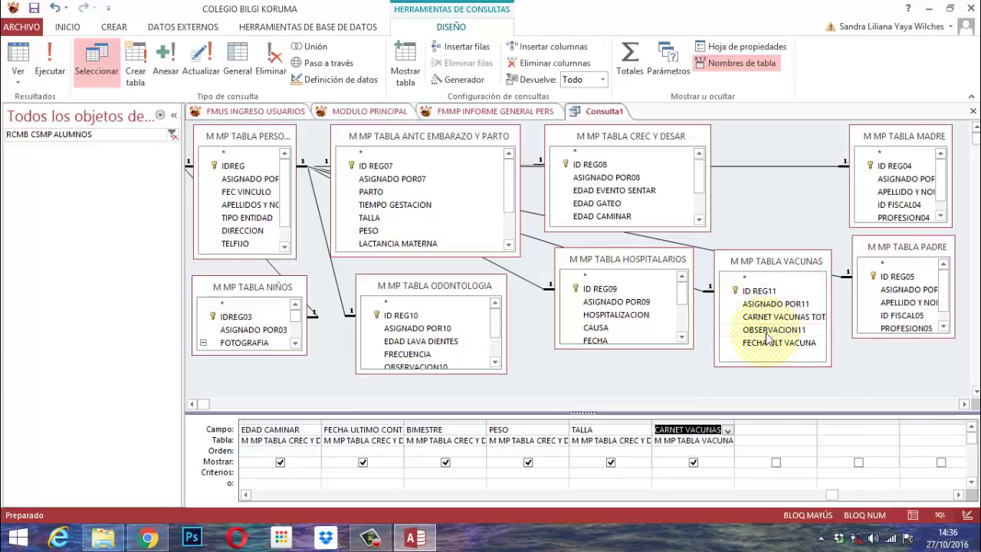
{"action": "double_click", "coordinate": [767, 330]}
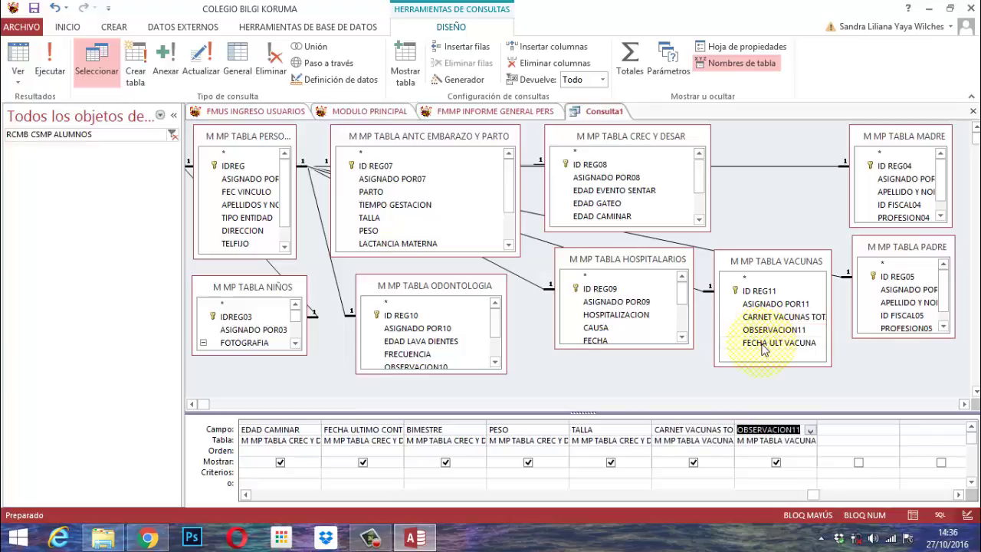
{"action": "double_click", "coordinate": [762, 349]}
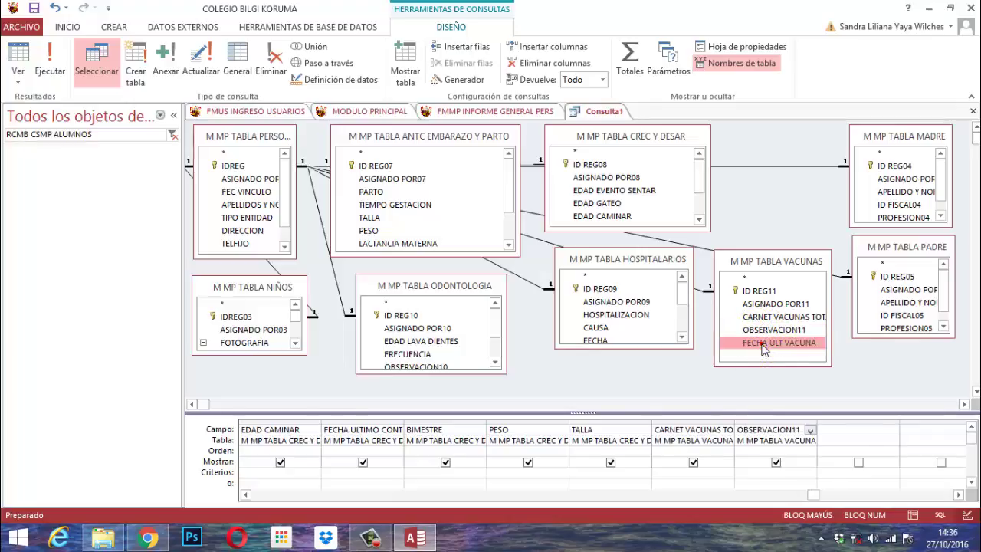
Run the query to check the vaccination columns, and return to design view.
{"action": "left_click", "coordinate": [47, 63]}
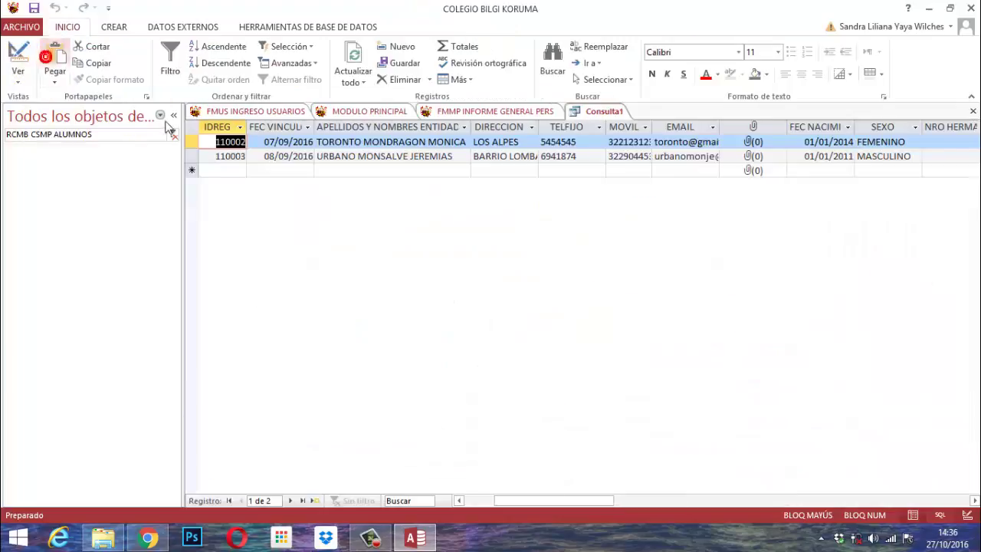
{"action": "left_click", "coordinate": [974, 501]}
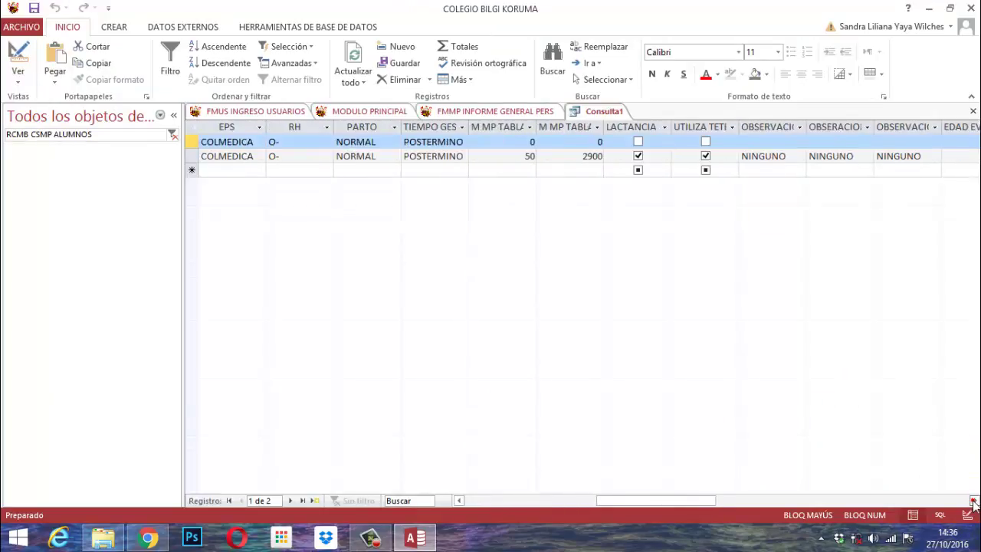
{"action": "left_click_drag", "start_coordinate": [974, 501], "coordinate": [974, 501]}
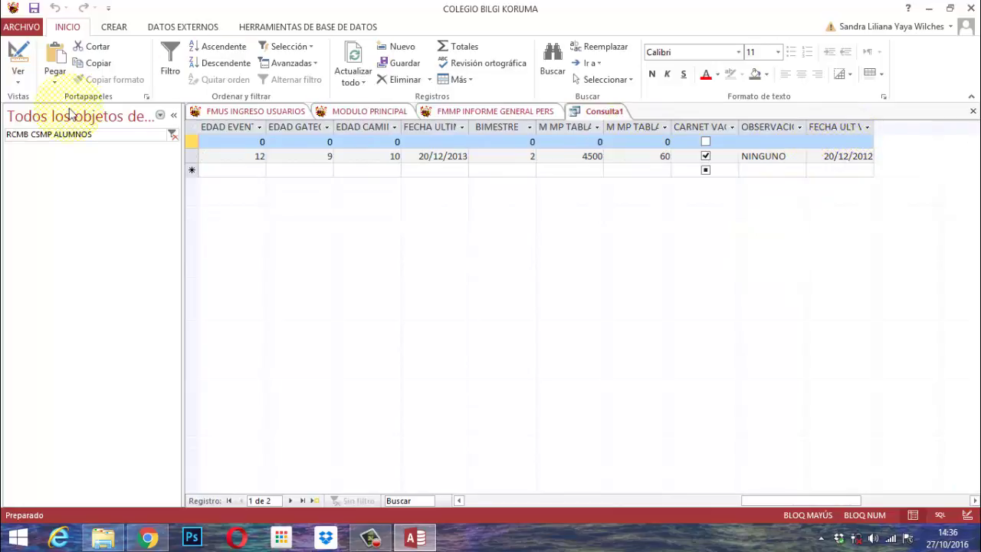
{"action": "left_click", "coordinate": [17, 52]}
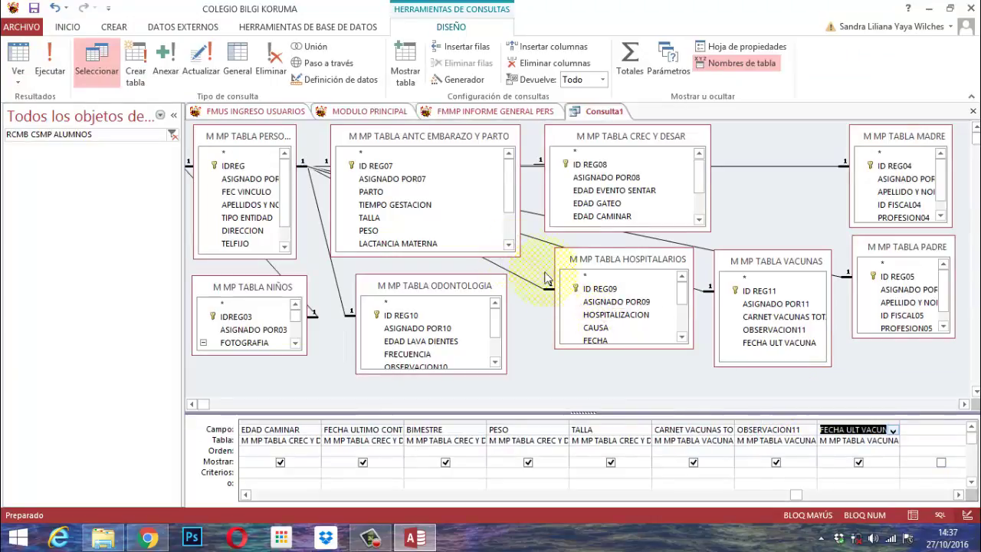
Lengthen the M MP TABLA HOSPITALARIOS box and move it up over CREC Y DESAR so its whole field list fits.
{"action": "left_click", "coordinate": [958, 494]}
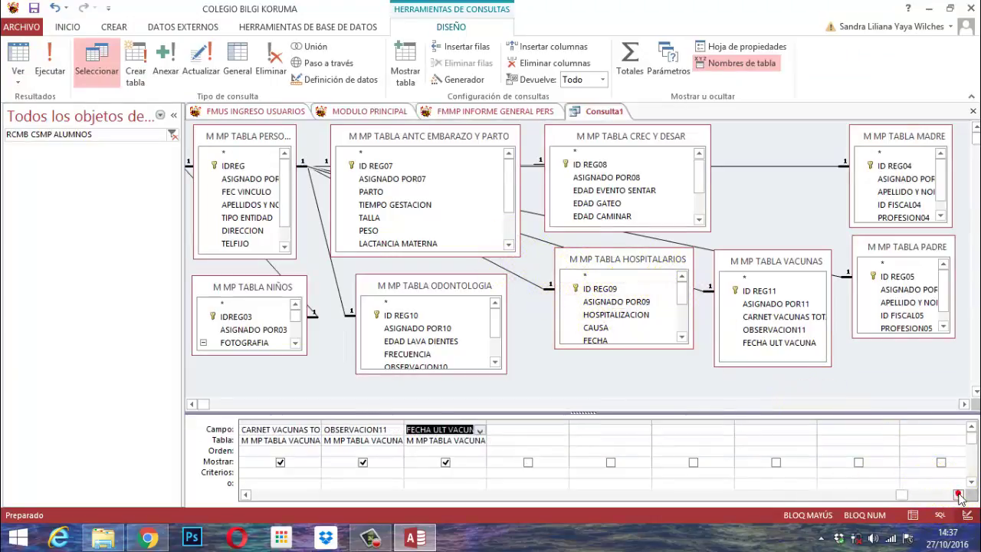
{"action": "left_click_drag", "start_coordinate": [628, 354], "coordinate": [629, 396]}
{"action": "left_click_drag", "start_coordinate": [613, 263], "coordinate": [613, 183]}
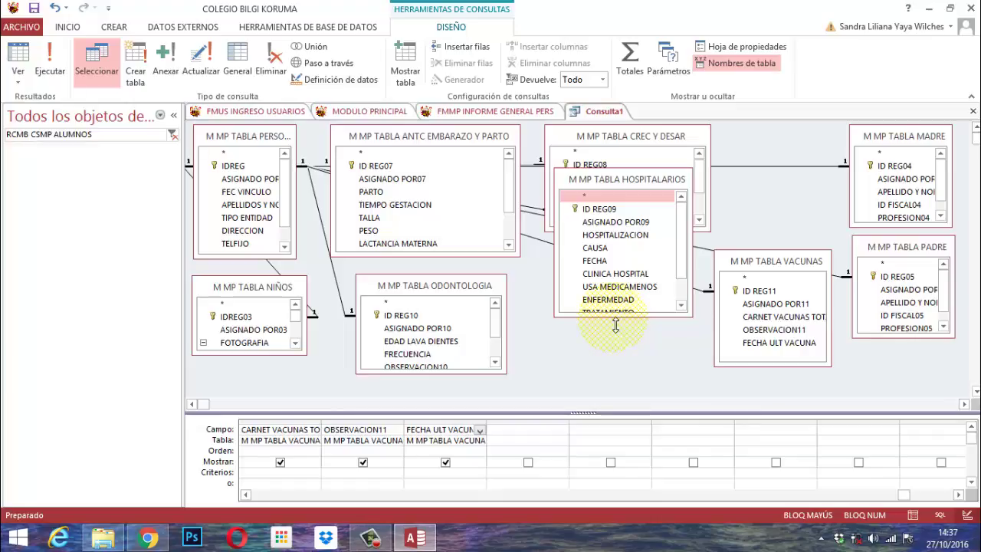
{"action": "left_click_drag", "start_coordinate": [615, 317], "coordinate": [615, 366]}
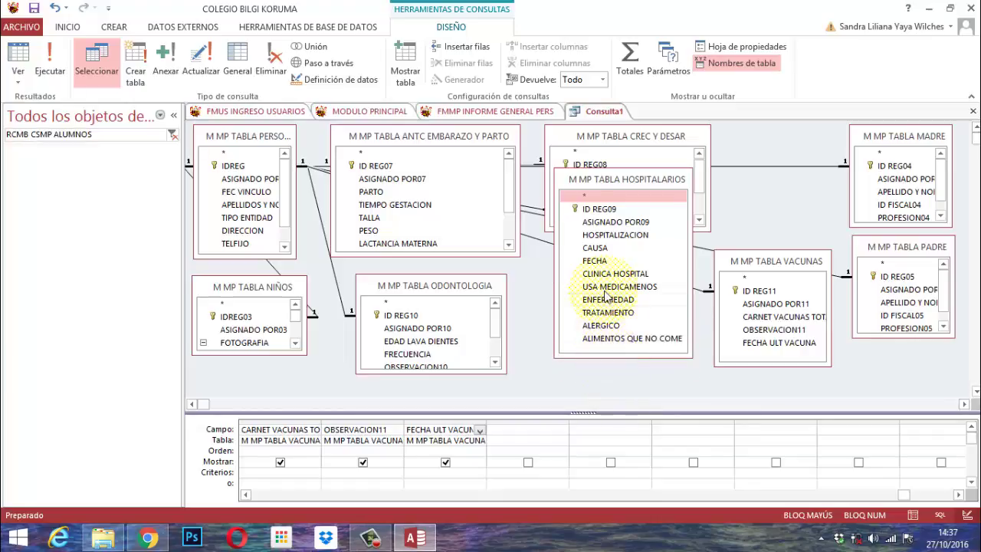
Add HOSPITALIZACION, CAUSA, FECHA and CLINICA HOSPITAL from the HOSPITALARIOS table to the query.
{"action": "double_click", "coordinate": [599, 235]}
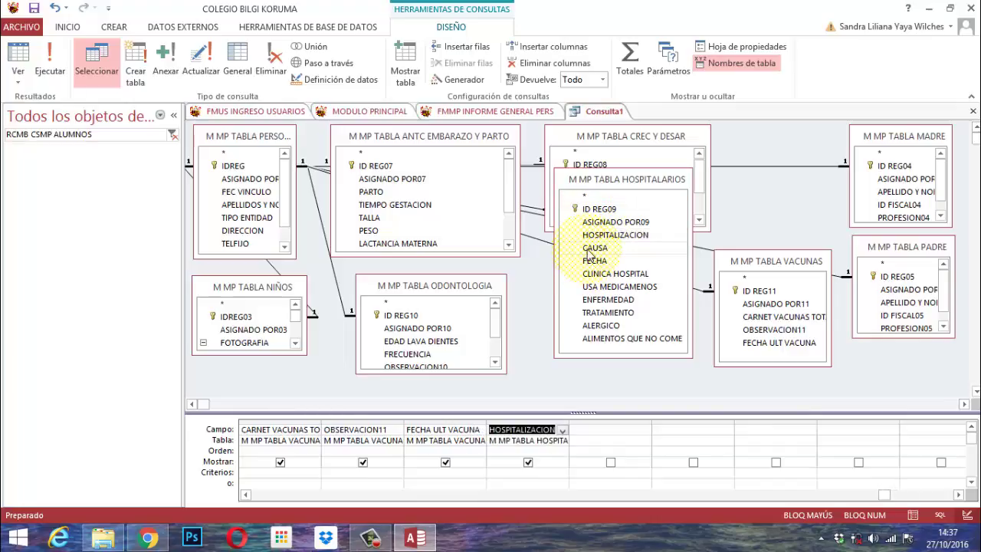
{"action": "double_click", "coordinate": [590, 248]}
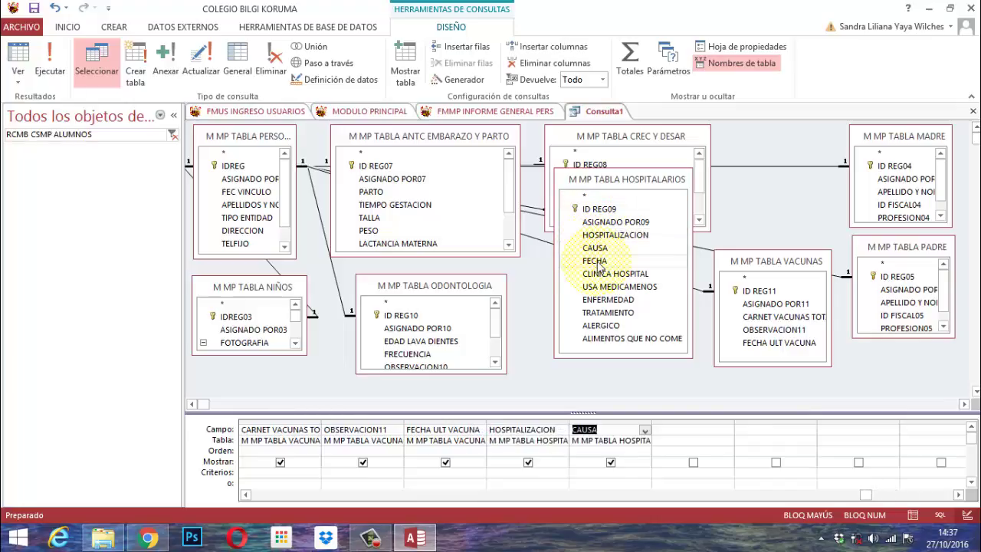
{"action": "left_click", "coordinate": [596, 261]}
{"action": "double_click", "coordinate": [597, 261]}
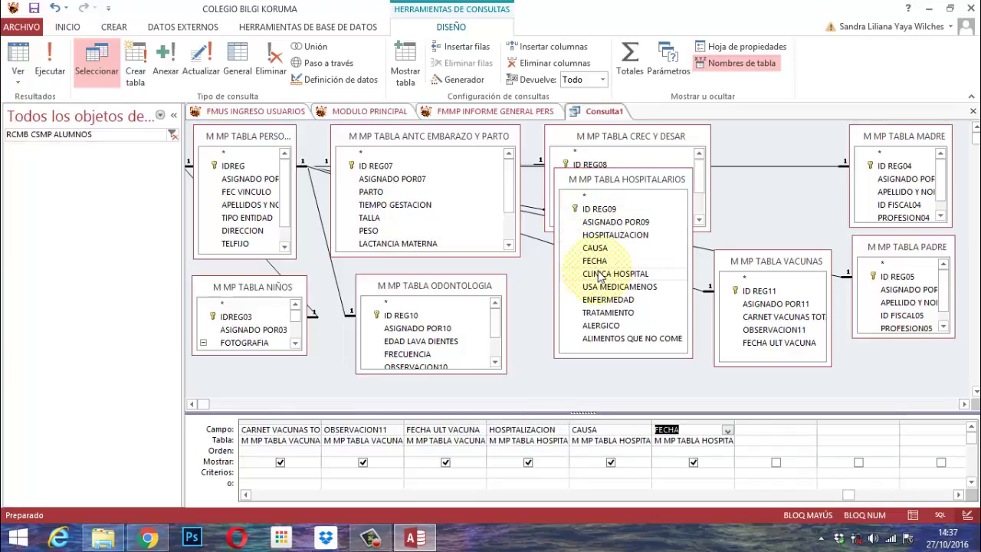
{"action": "double_click", "coordinate": [600, 274]}
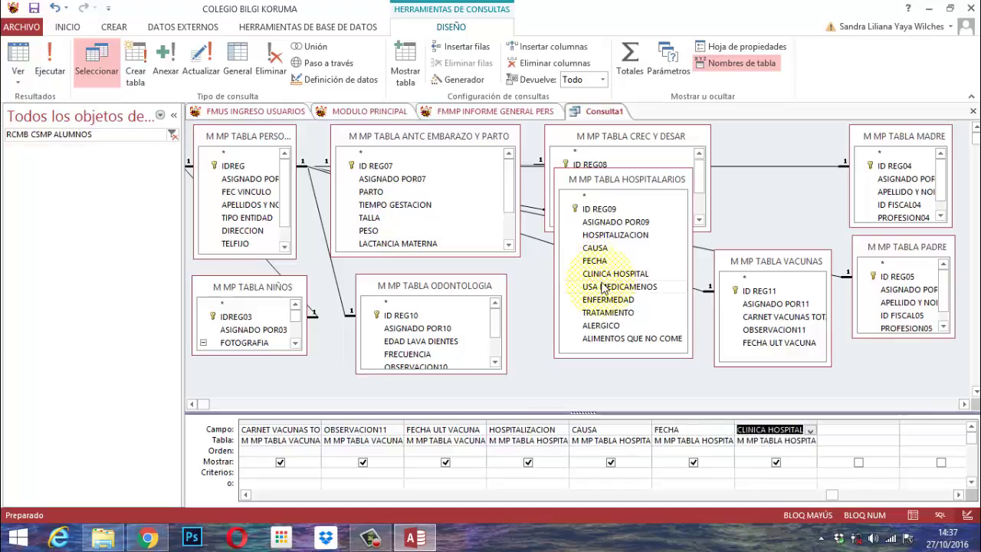
Add USA MEDICAMENOS, ENFERMEDAD, TRATAMIENTO, ALERGICO and ALIMENTOS QUE NO COME from HOSPITALARIOS to the query.
{"action": "double_click", "coordinate": [602, 287]}
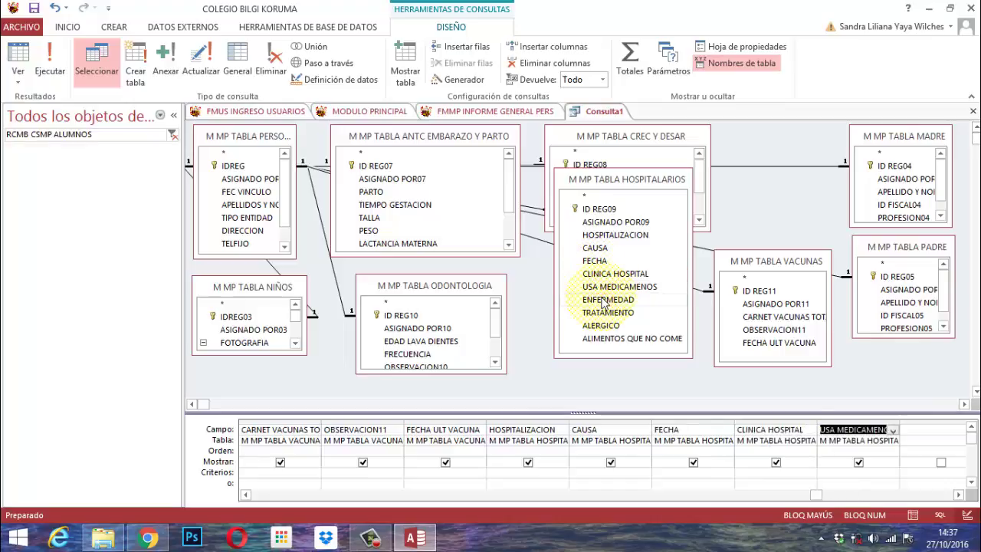
{"action": "double_click", "coordinate": [602, 300]}
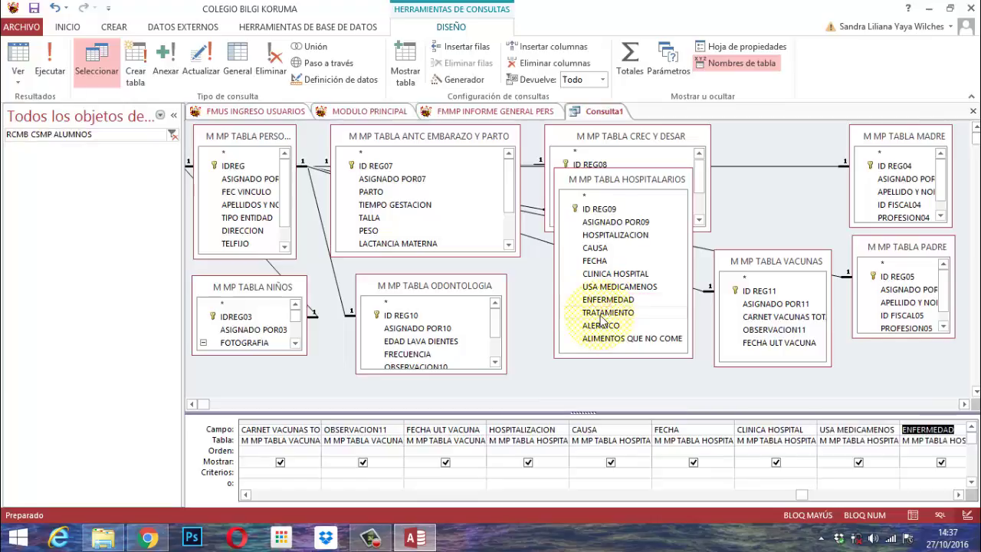
{"action": "double_click", "coordinate": [602, 314]}
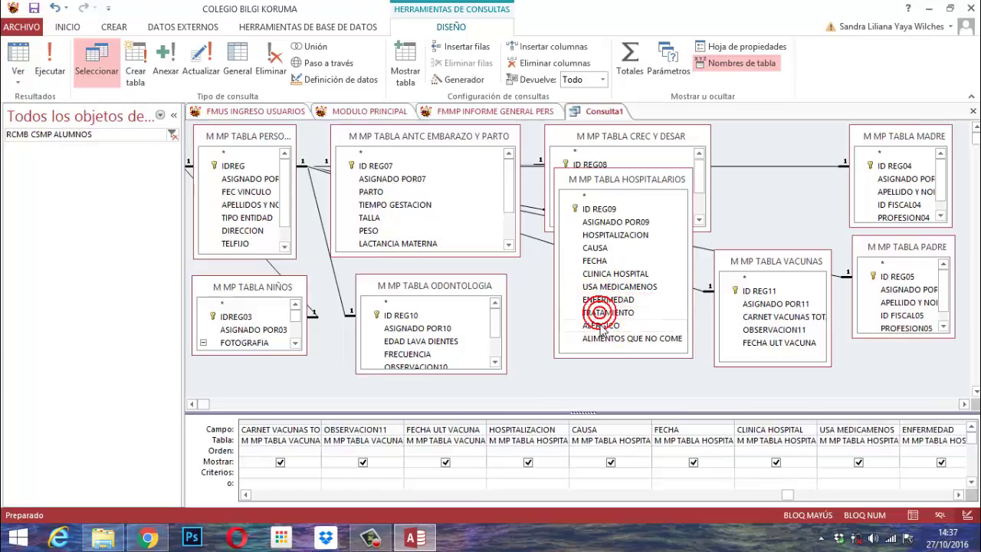
{"action": "double_click", "coordinate": [602, 326]}
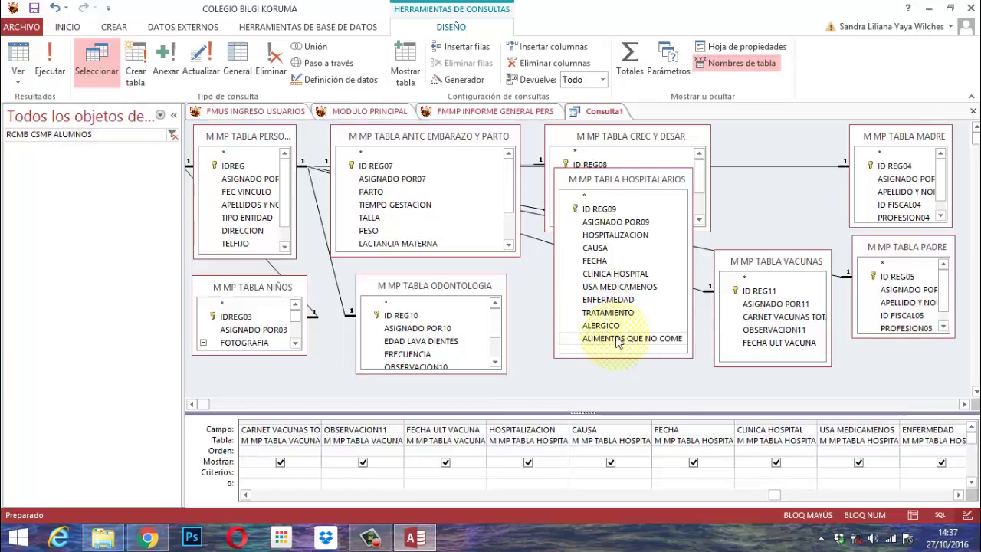
{"action": "double_click", "coordinate": [618, 338]}
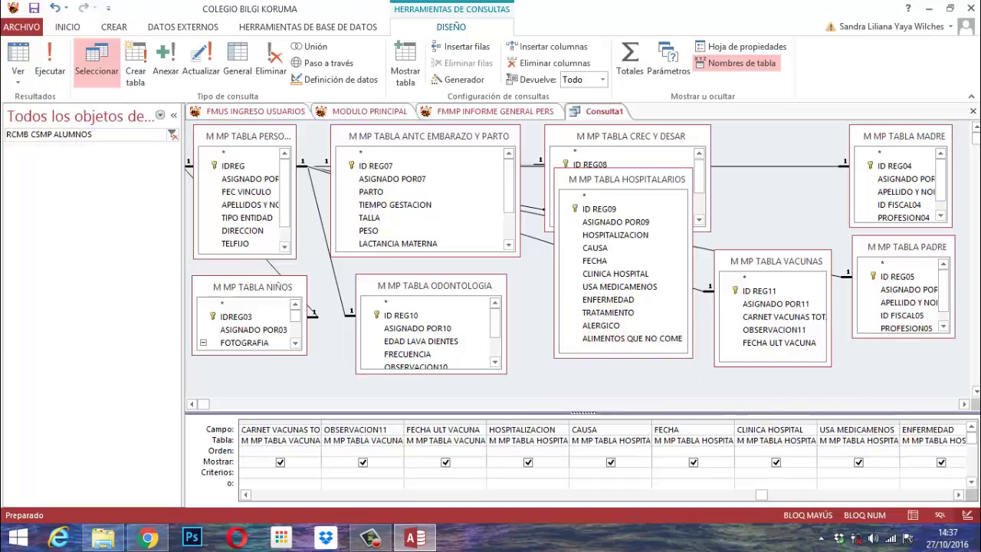
{"action": "left_click", "coordinate": [961, 496]}
{"action": "left_click", "coordinate": [962, 496]}
{"action": "left_click", "coordinate": [962, 496]}
{"action": "left_click", "coordinate": [962, 496]}
{"action": "left_click", "coordinate": [961, 496]}
{"action": "left_click", "coordinate": [961, 496]}
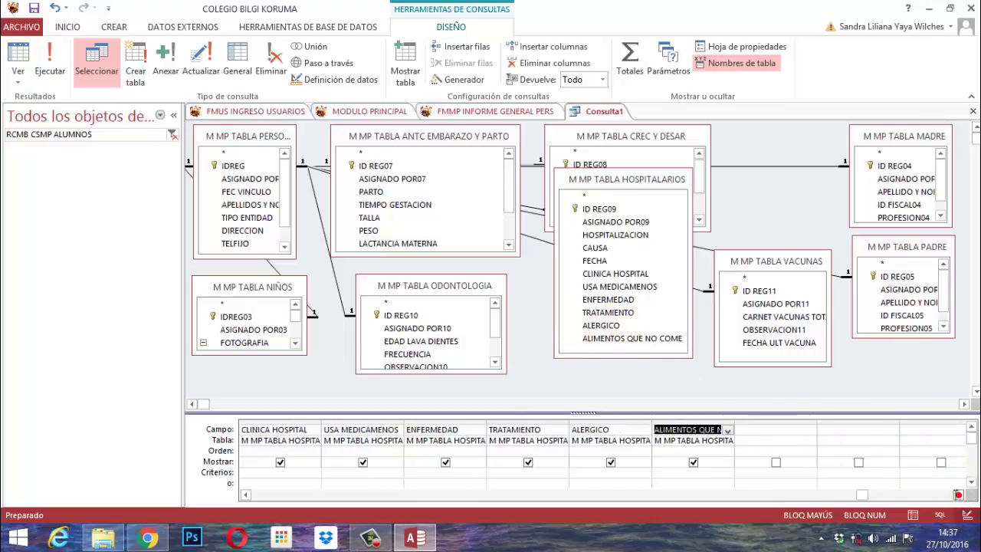
Run the query to check its columns through the new hospital fields, and return to design view.
{"action": "left_click", "coordinate": [52, 68]}
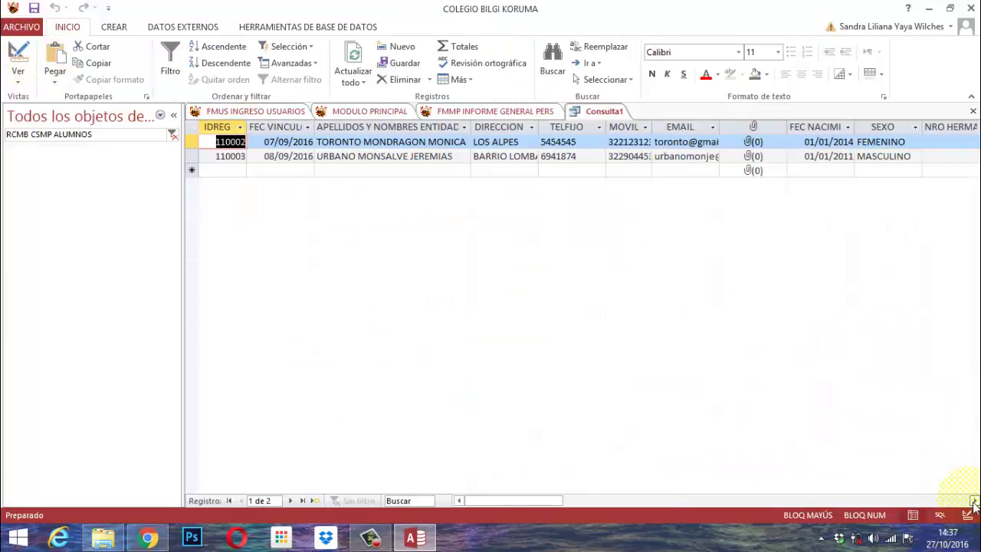
{"action": "left_click", "coordinate": [973, 500]}
{"action": "left_click", "coordinate": [973, 500]}
{"action": "left_click", "coordinate": [974, 500]}
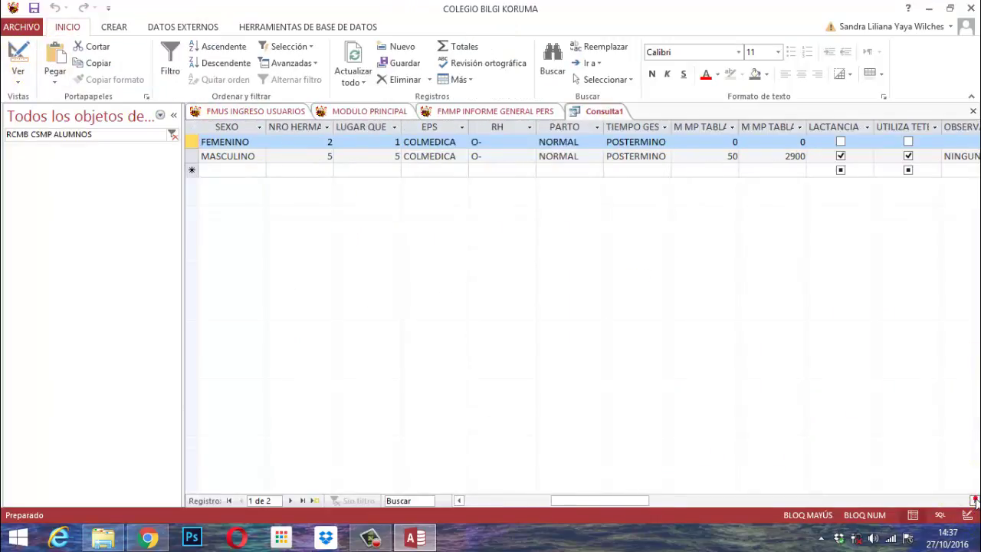
{"action": "left_click", "coordinate": [974, 501]}
{"action": "left_click", "coordinate": [973, 500]}
{"action": "left_click", "coordinate": [973, 500]}
{"action": "left_click", "coordinate": [974, 501]}
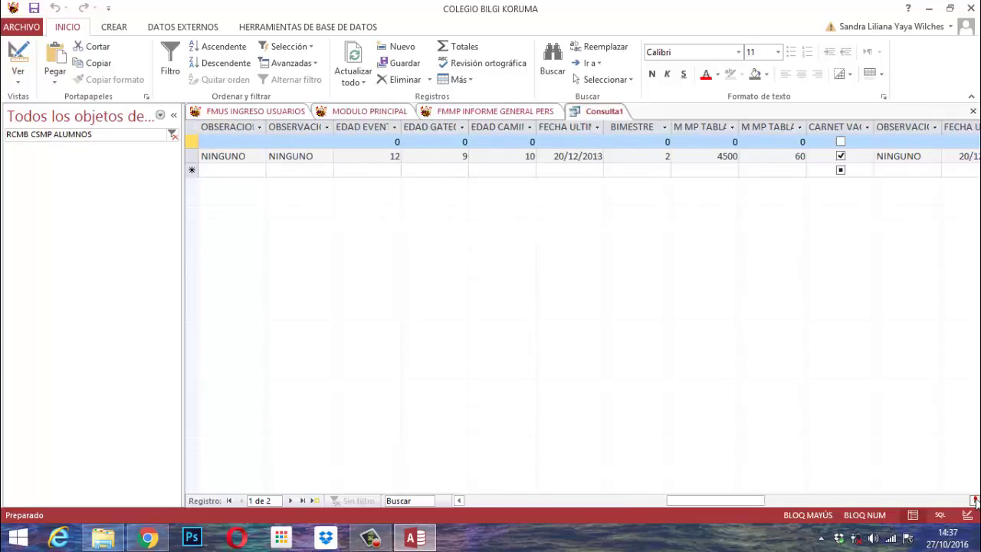
{"action": "left_click", "coordinate": [974, 500]}
{"action": "left_click", "coordinate": [974, 501]}
{"action": "left_click", "coordinate": [974, 500]}
{"action": "left_click", "coordinate": [974, 501]}
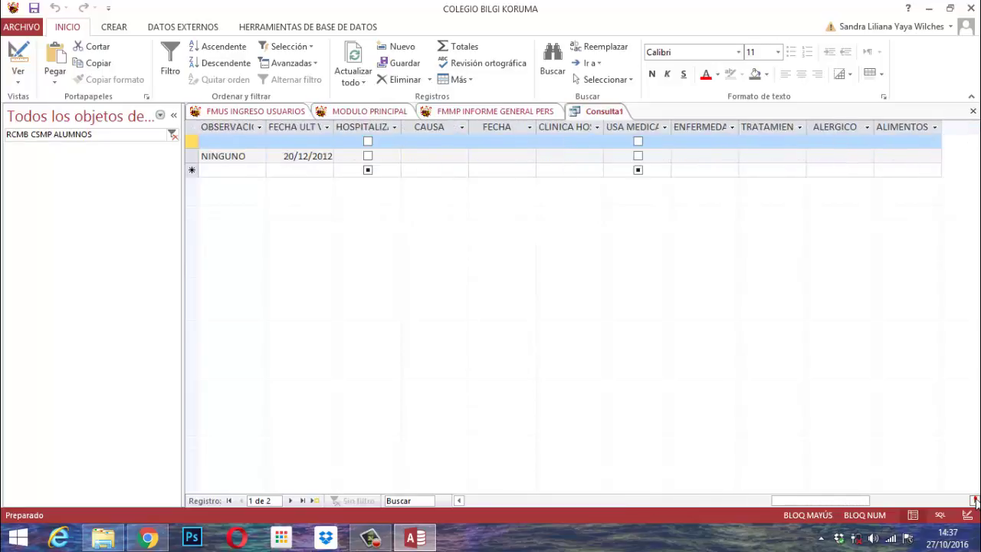
{"action": "left_click", "coordinate": [974, 500]}
{"action": "left_click", "coordinate": [974, 500]}
{"action": "left_click", "coordinate": [15, 55]}
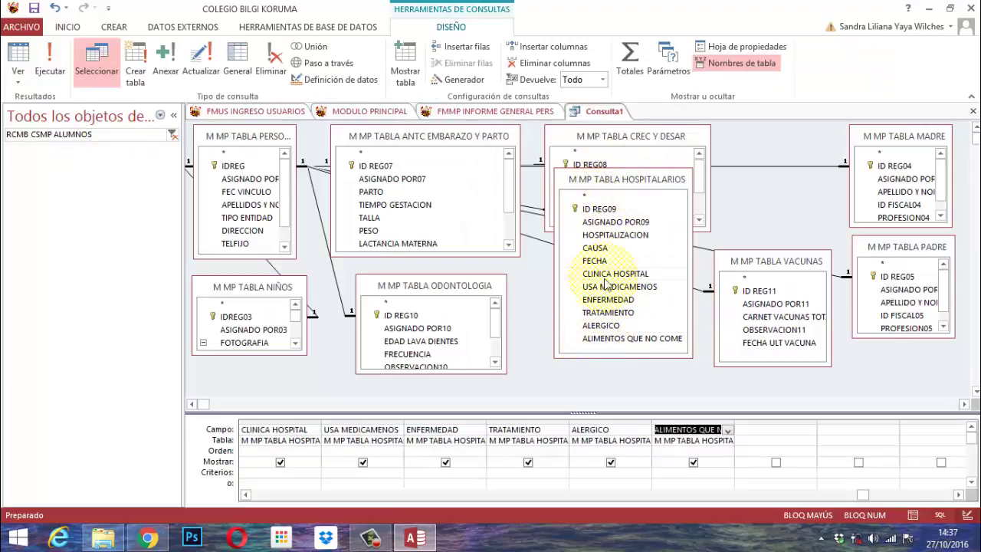
Shorten the M MP TABLA HOSPITALARIOS box and move it down below CREC Y DESAR.
{"action": "left_click_drag", "start_coordinate": [622, 357], "coordinate": [631, 260]}
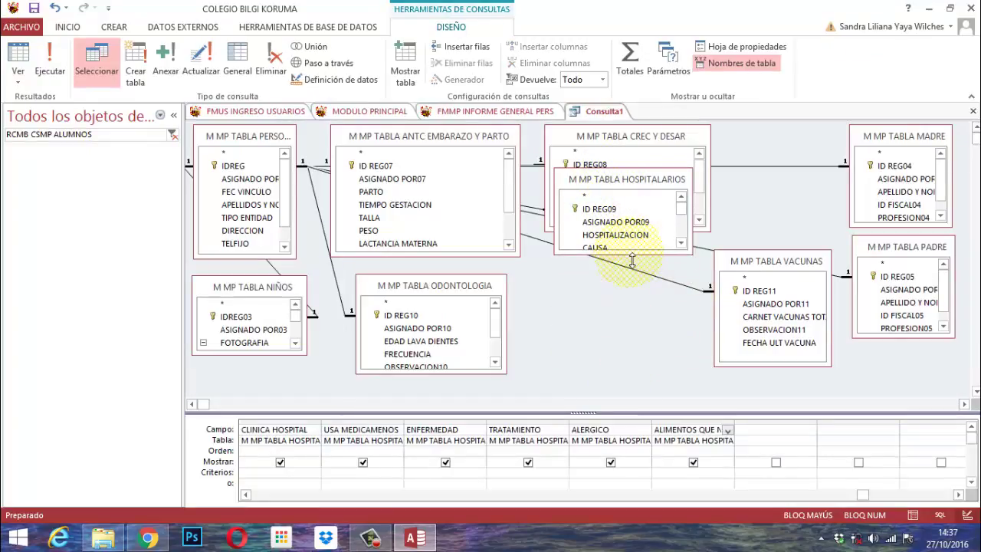
{"action": "left_click_drag", "start_coordinate": [627, 180], "coordinate": [621, 259]}
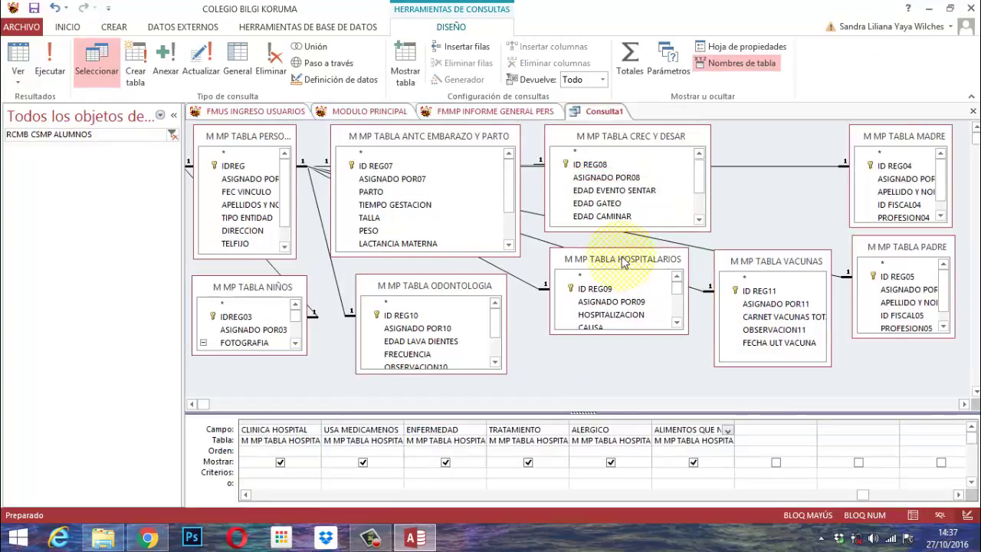
Shorten the ANTC EMBARAZO Y PARTO box, place the ODONTOLOGIA box below it, and lengthen ODONTOLOGIA so its whole field list fits.
{"action": "left_click", "coordinate": [470, 323]}
{"action": "left_click_drag", "start_coordinate": [437, 288], "coordinate": [448, 172]}
{"action": "left_click_drag", "start_coordinate": [450, 264], "coordinate": [461, 326]}
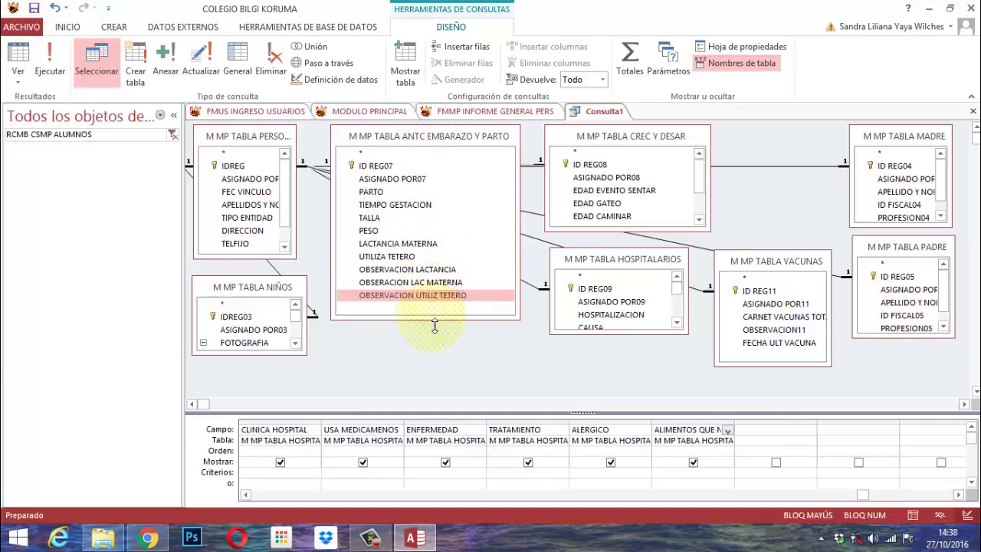
{"action": "left_click_drag", "start_coordinate": [434, 326], "coordinate": [448, 194]}
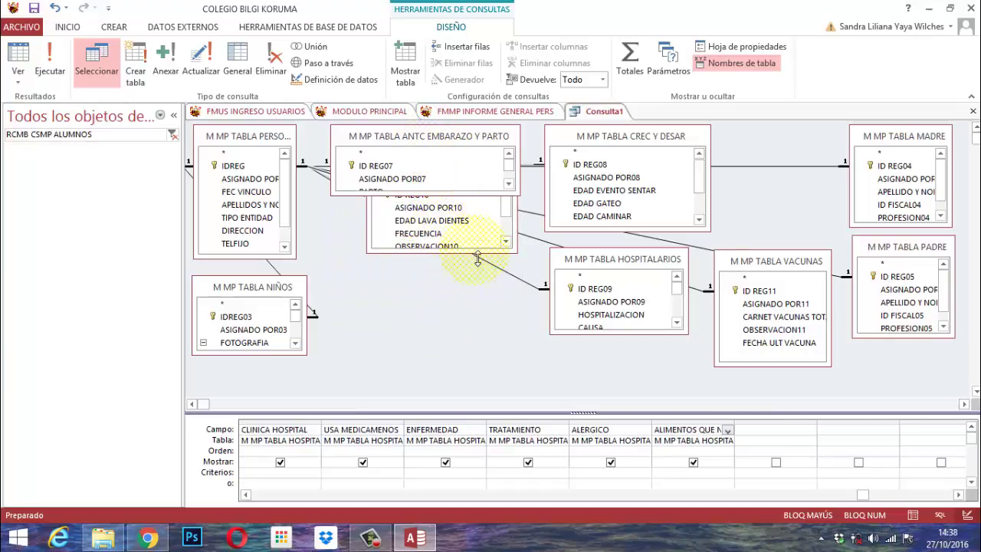
{"action": "left_click", "coordinate": [474, 245]}
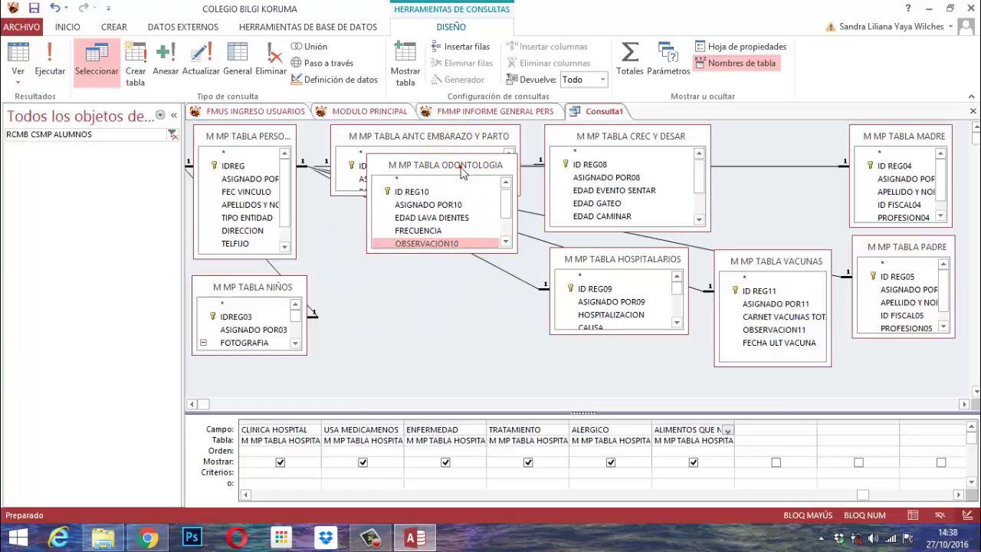
{"action": "left_click_drag", "start_coordinate": [462, 170], "coordinate": [457, 224]}
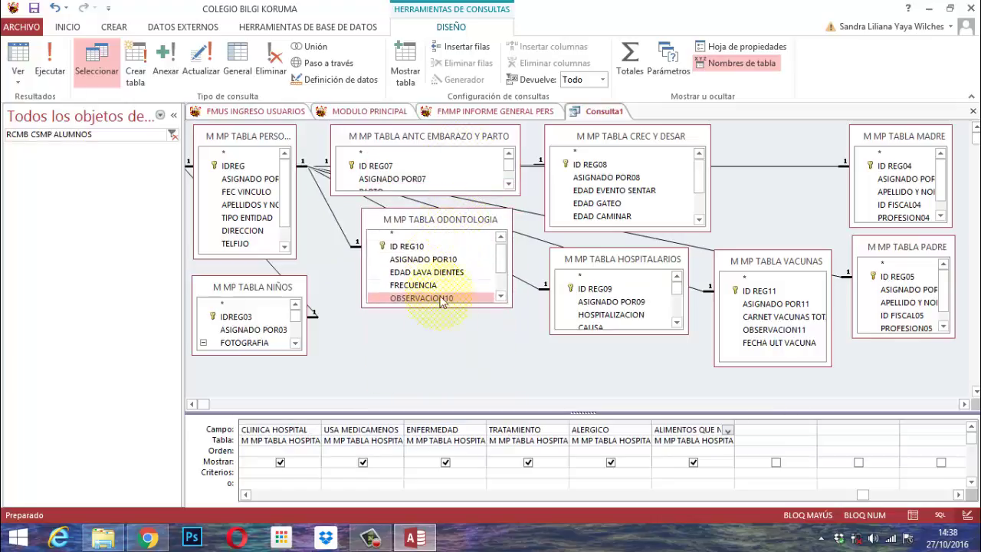
{"action": "left_click_drag", "start_coordinate": [456, 311], "coordinate": [474, 367]}
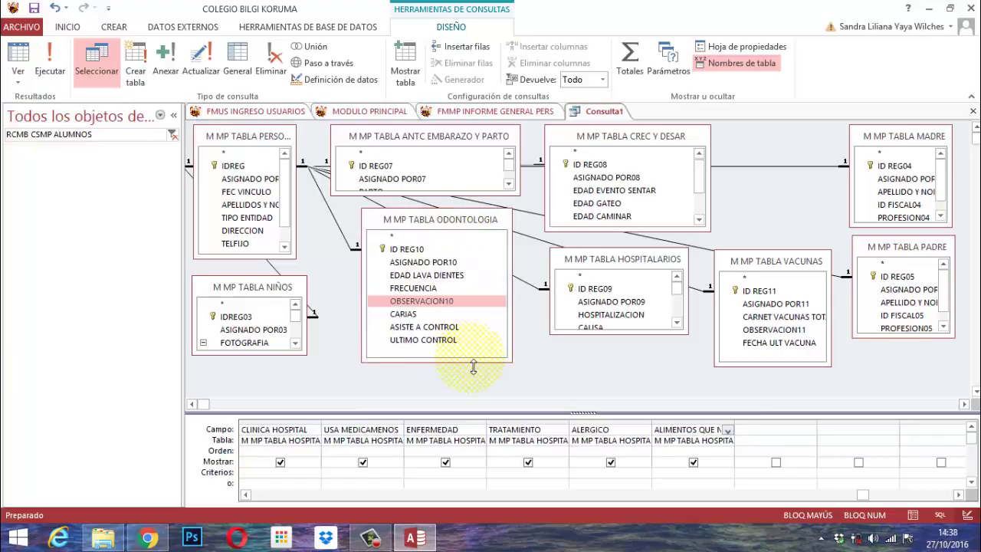
Add EDAD LAVA DIENTES, FRECUENCIA, OBSERVACION10, CARIAS, ASISTE A CONTROL and ULTIMO CONTROL from the ODONTOLOGIA table to the query.
{"action": "double_click", "coordinate": [409, 277]}
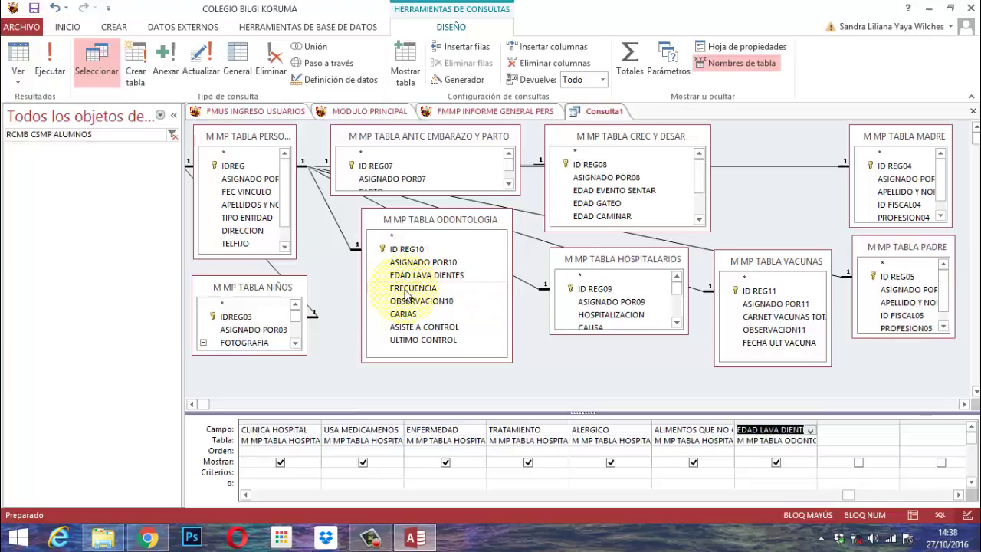
{"action": "double_click", "coordinate": [404, 289]}
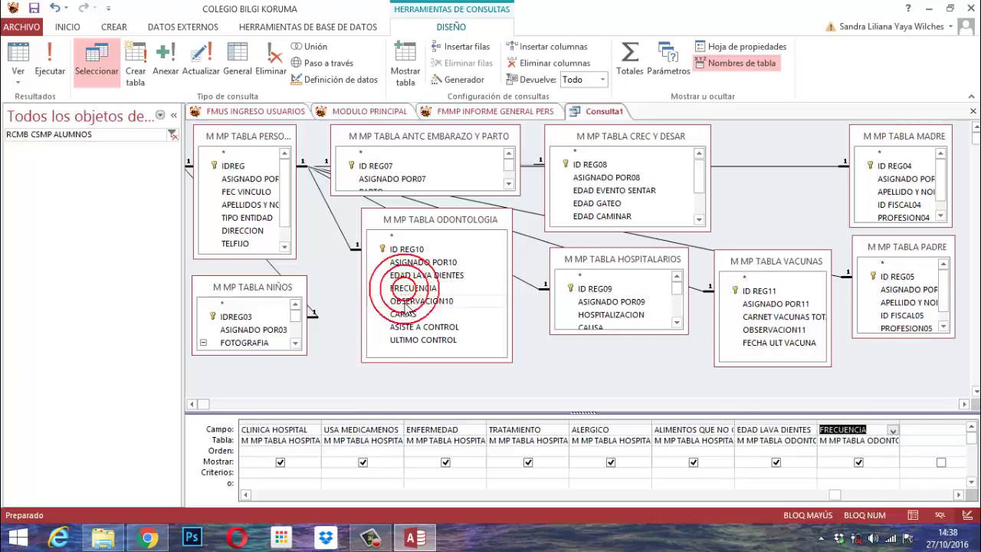
{"action": "double_click", "coordinate": [406, 303]}
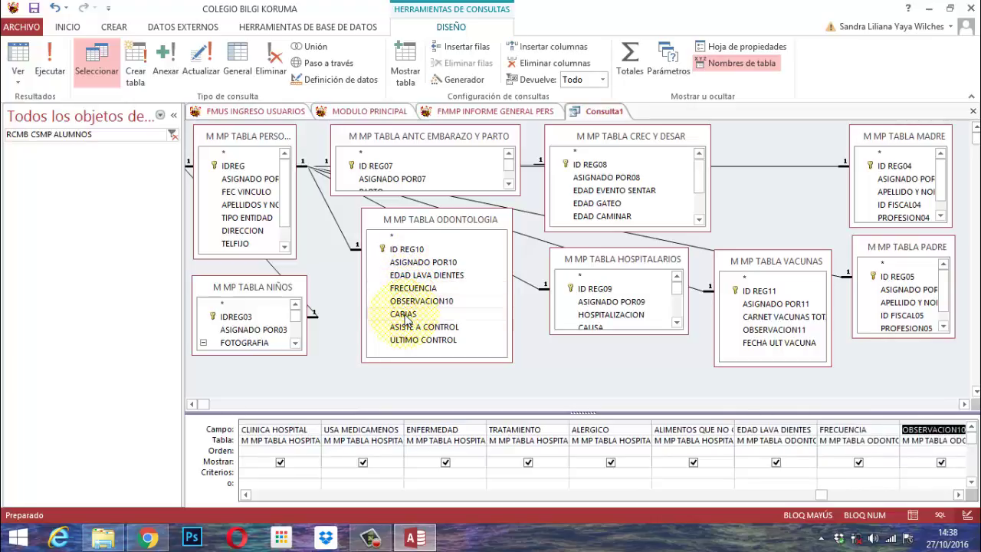
{"action": "left_click", "coordinate": [404, 315]}
{"action": "double_click", "coordinate": [404, 316]}
{"action": "left_click", "coordinate": [409, 334]}
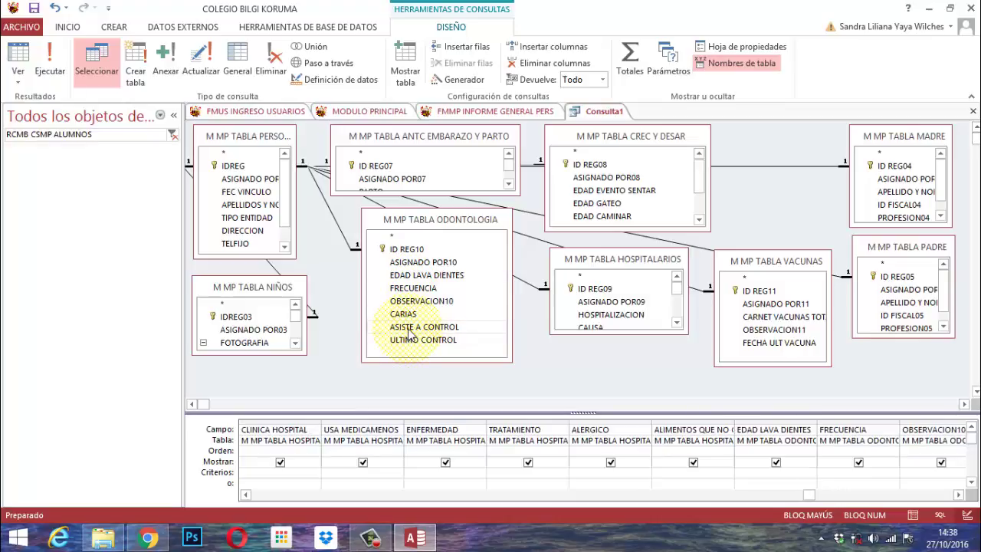
{"action": "double_click", "coordinate": [409, 334]}
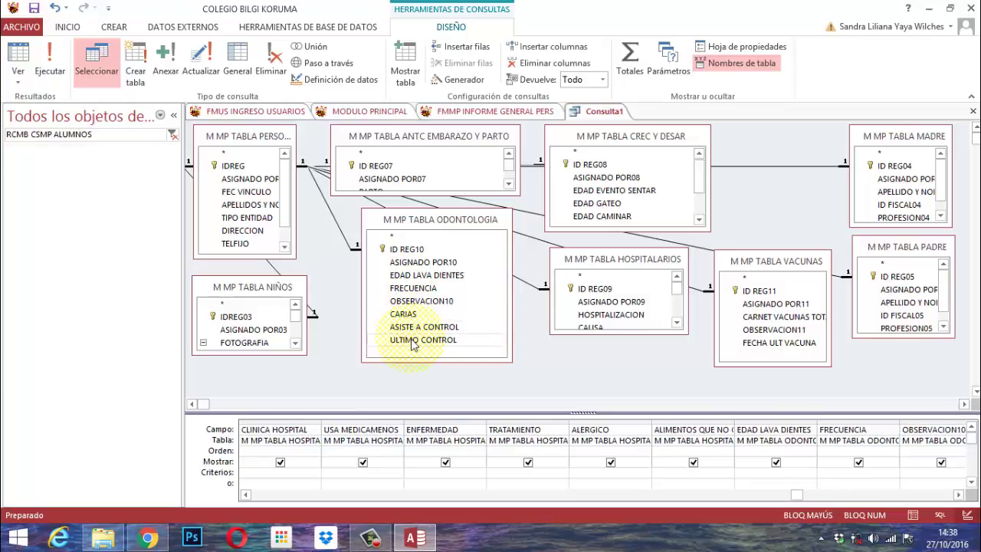
{"action": "left_click", "coordinate": [412, 343]}
{"action": "double_click", "coordinate": [413, 342]}
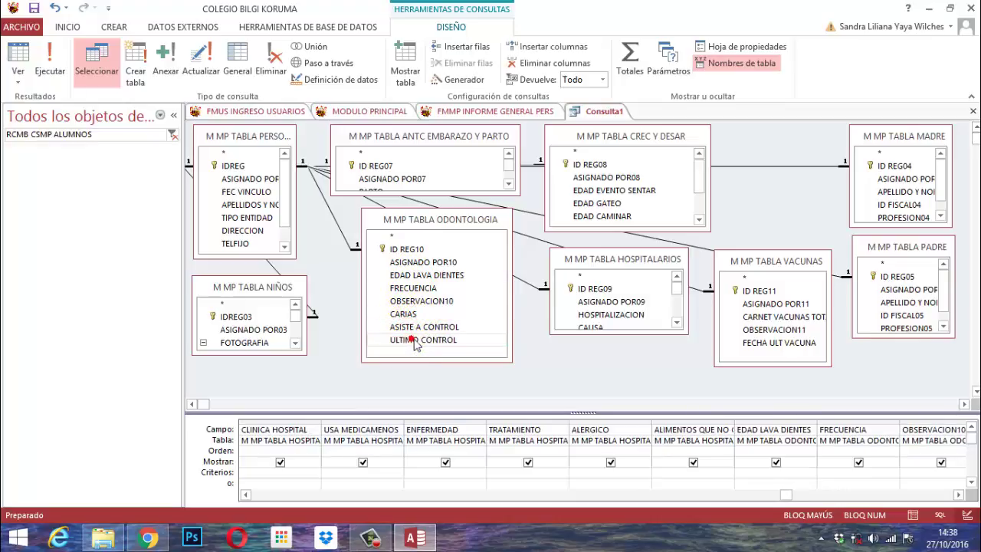
{"action": "left_click", "coordinate": [957, 494]}
{"action": "left_click", "coordinate": [958, 494]}
{"action": "left_click", "coordinate": [957, 494]}
{"action": "left_click", "coordinate": [957, 494]}
{"action": "left_click", "coordinate": [958, 494]}
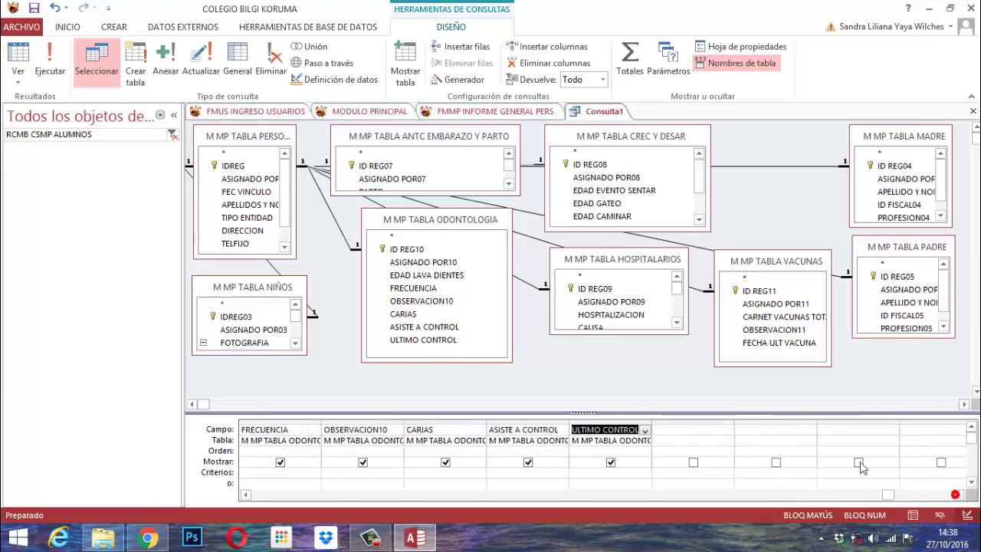
Run the query to check the dental columns at the end of the datasheet, and return to design view.
{"action": "left_click", "coordinate": [49, 69]}
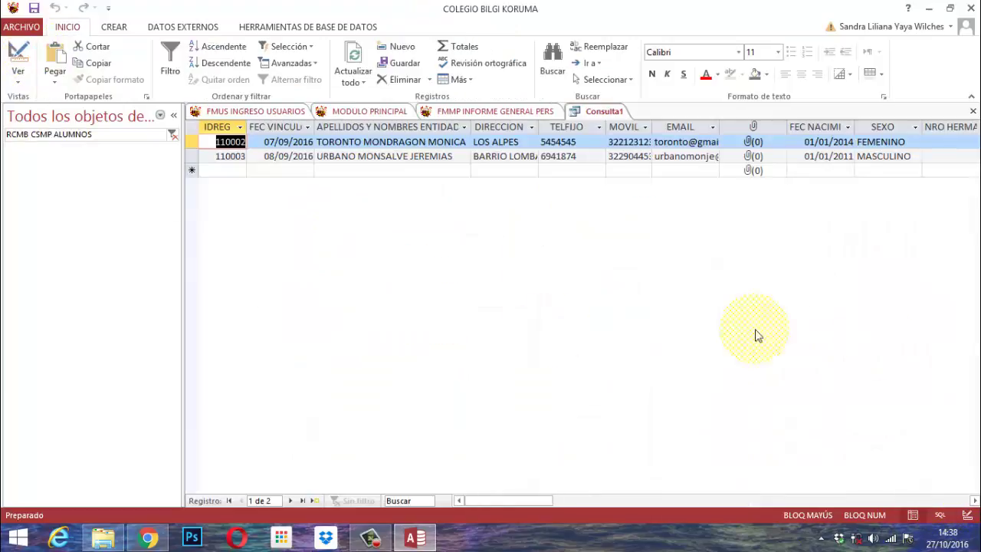
{"action": "left_click", "coordinate": [974, 500]}
{"action": "left_click", "coordinate": [974, 500]}
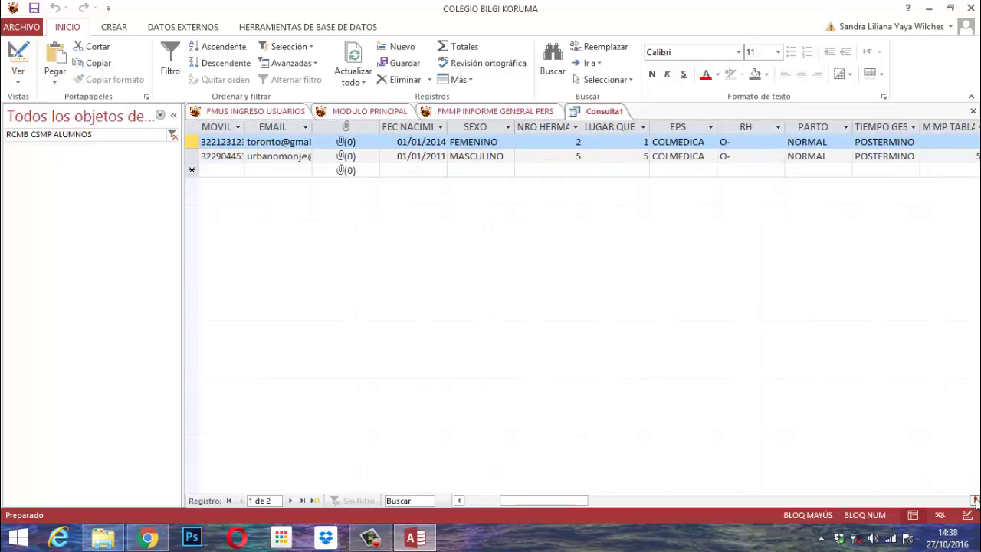
{"action": "left_click", "coordinate": [973, 500]}
{"action": "left_click", "coordinate": [974, 500]}
{"action": "left_click", "coordinate": [974, 500]}
{"action": "left_click", "coordinate": [974, 501]}
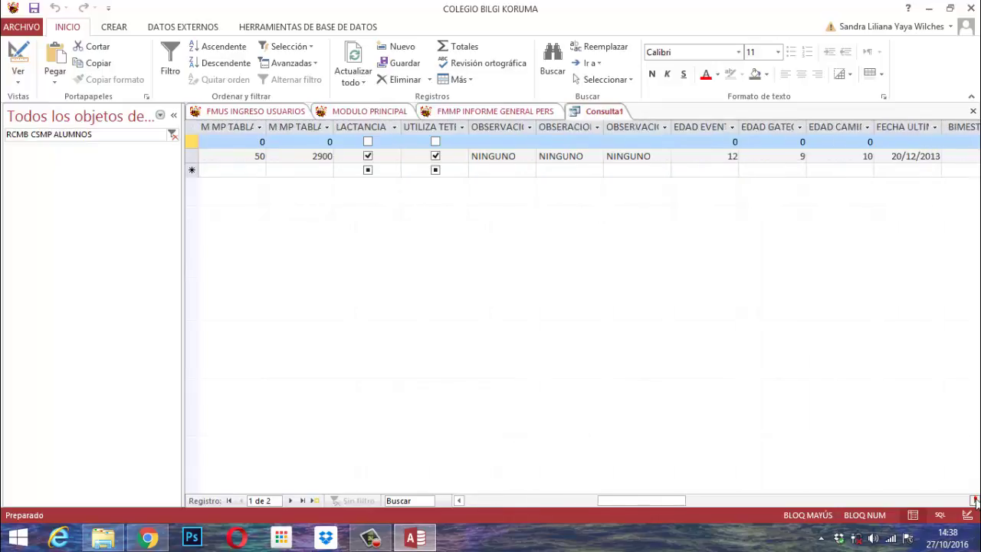
{"action": "left_click", "coordinate": [974, 500]}
{"action": "left_click", "coordinate": [974, 500]}
{"action": "left_click", "coordinate": [973, 501]}
{"action": "left_click", "coordinate": [974, 500]}
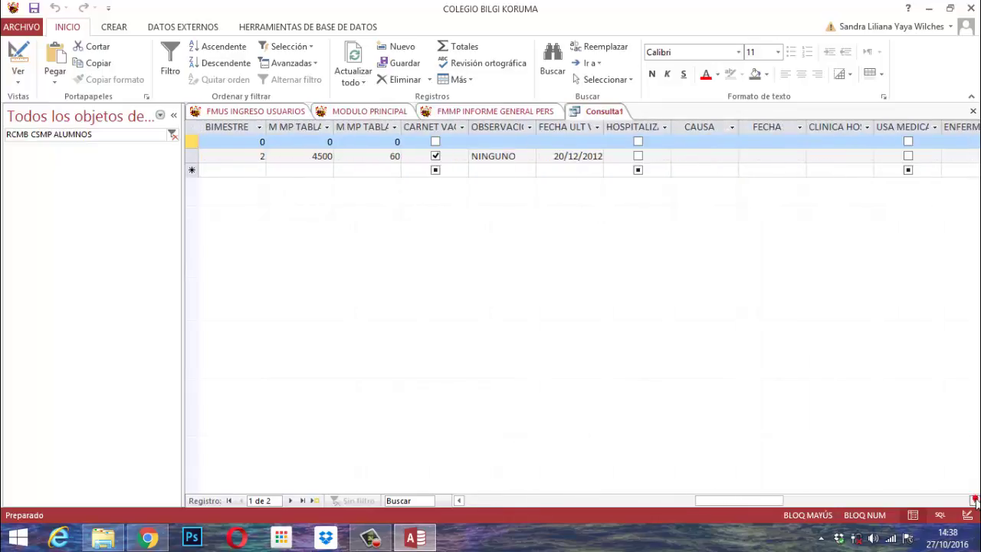
{"action": "left_click", "coordinate": [974, 500]}
{"action": "left_click", "coordinate": [973, 500]}
{"action": "left_click", "coordinate": [974, 500]}
{"action": "left_click", "coordinate": [974, 501]}
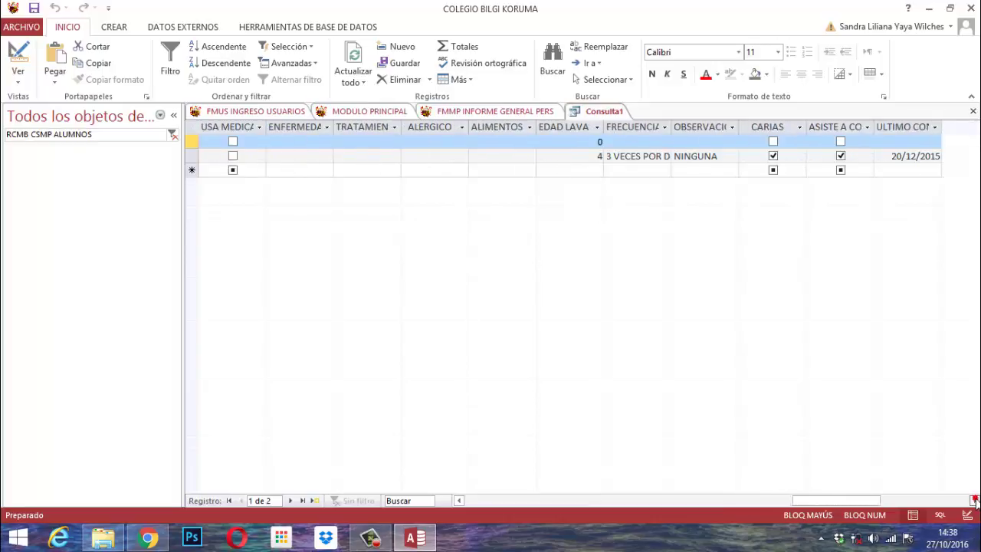
{"action": "left_click", "coordinate": [973, 500]}
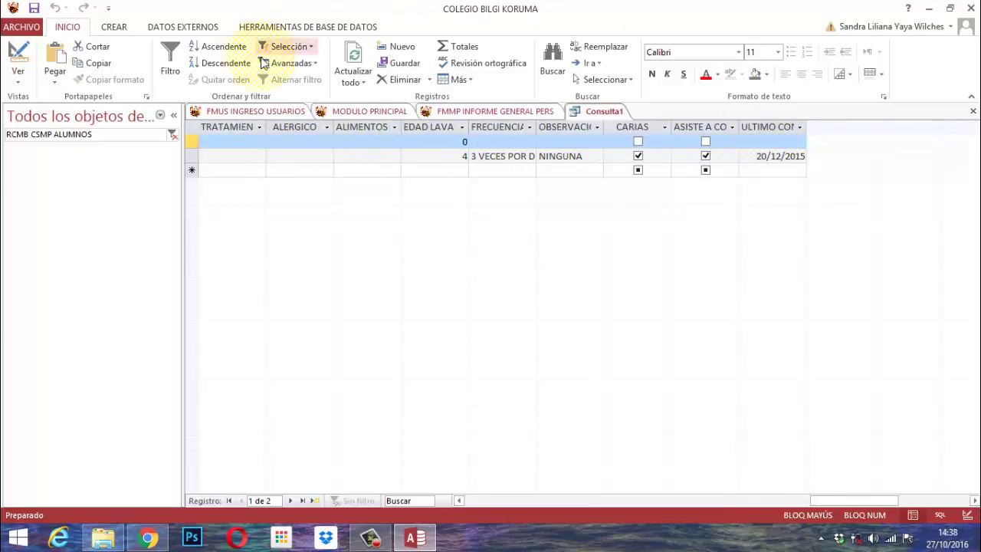
{"action": "left_click", "coordinate": [17, 55]}
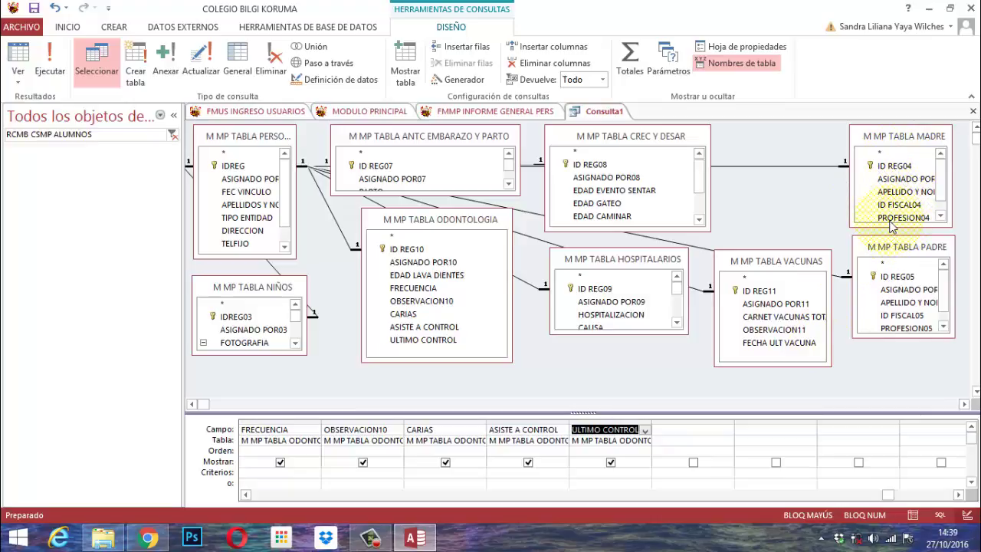
Lengthen the M MP TABLA MADRE box and add its APELLIDO Y NOMBRE, ID FISCAL04, PROFESION04 and EMPRESA04 fields to the query.
{"action": "mouse_move", "coordinate": [891, 232]}
{"action": "left_mouse_down"}
{"action": "mouse_move", "coordinate": [889, 264]}
{"action": "mouse_move", "coordinate": [891, 248]}
{"action": "left_mouse_up"}
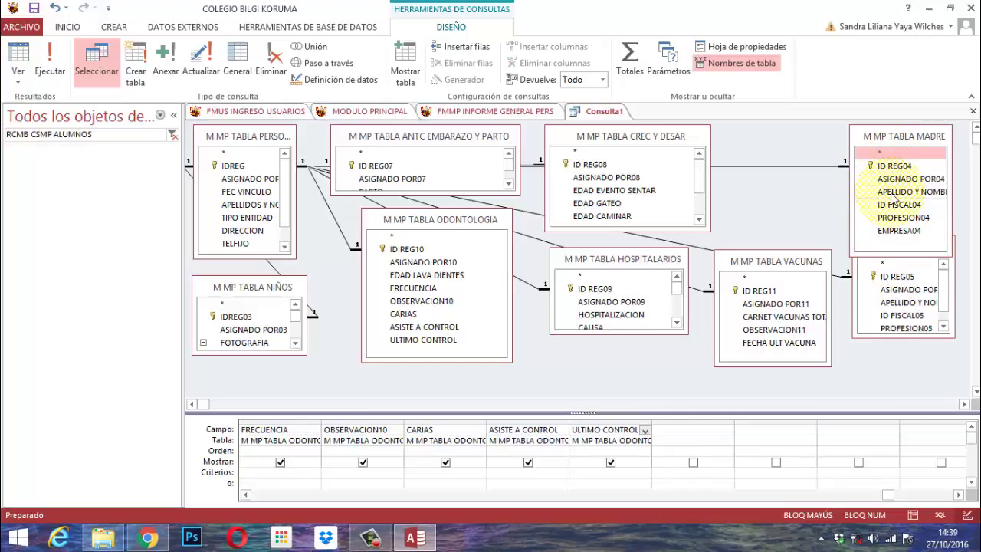
{"action": "double_click", "coordinate": [891, 197]}
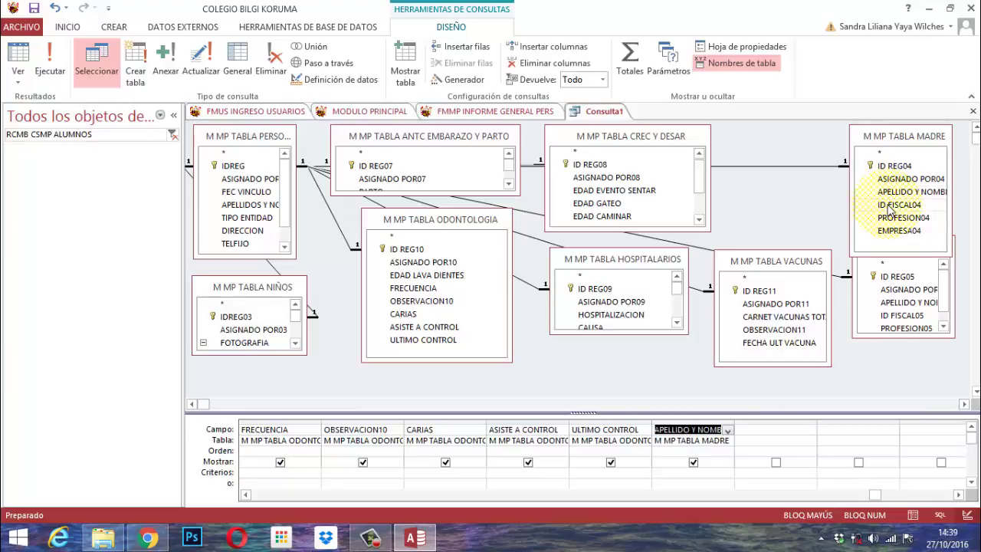
{"action": "double_click", "coordinate": [888, 207]}
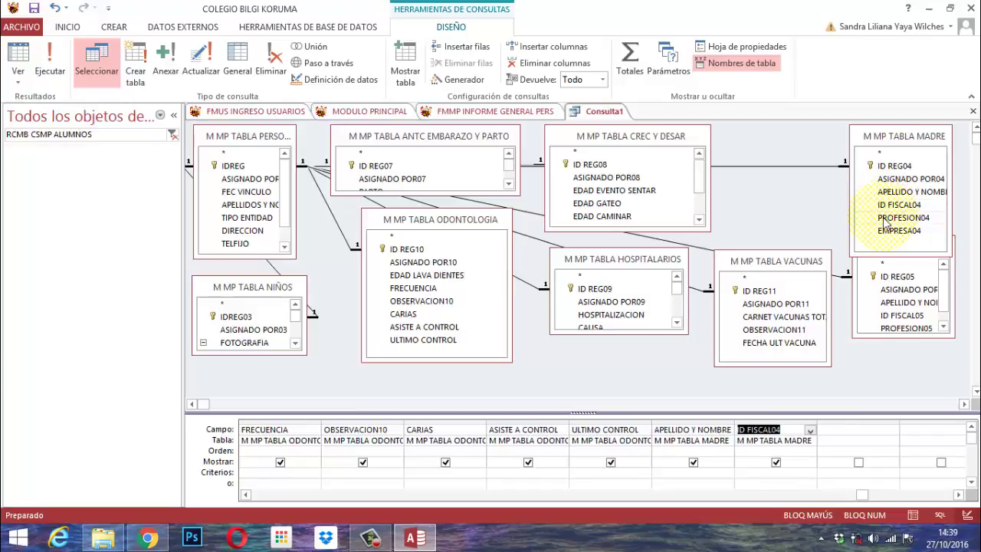
{"action": "double_click", "coordinate": [884, 218]}
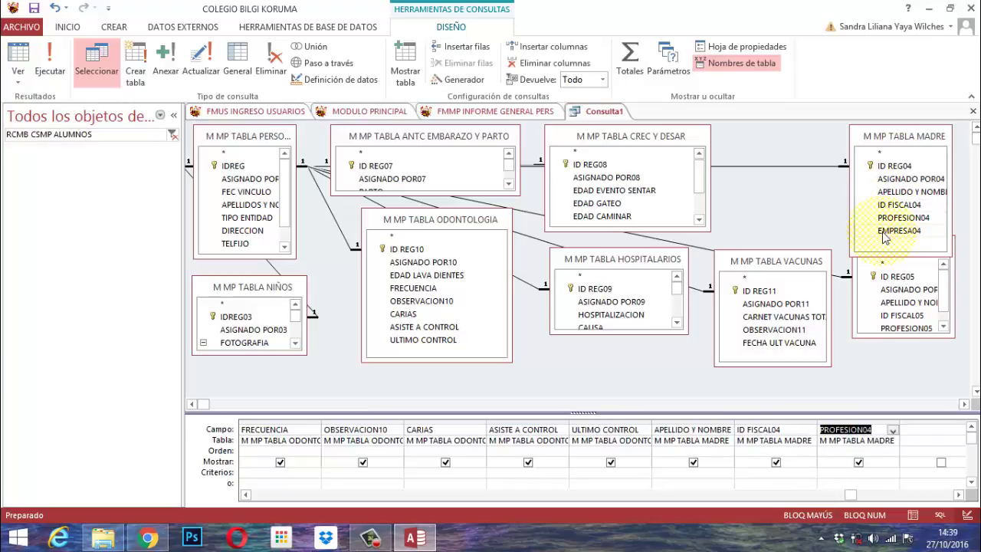
{"action": "double_click", "coordinate": [883, 231]}
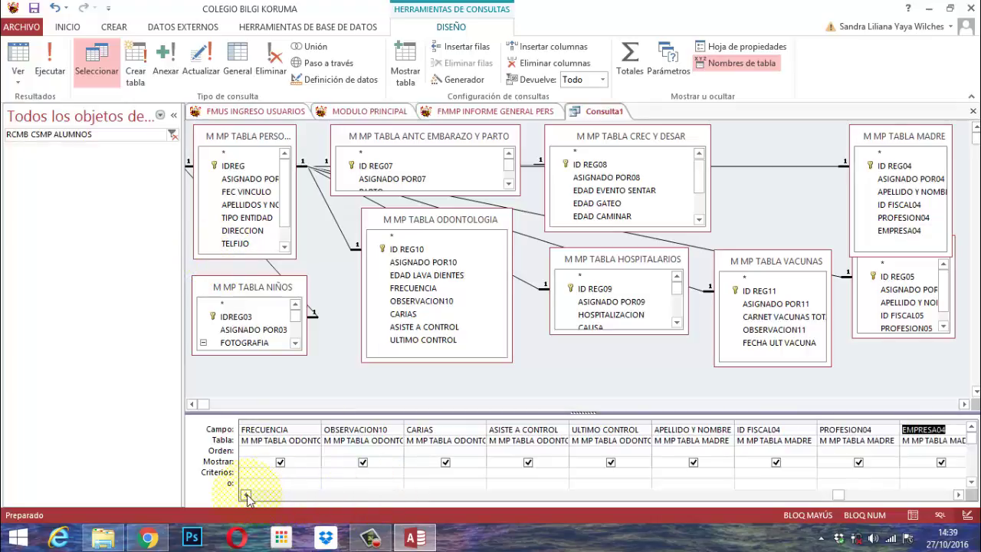
Add the PADRE table's APELLIDO Y NOMBRE PADRE, ID FISCAL05, PROFESION05 and EMPRESA05 fields to the query, and separate the MADRE and PADRE boxes.
{"action": "left_click_drag", "start_coordinate": [246, 495], "coordinate": [246, 495]}
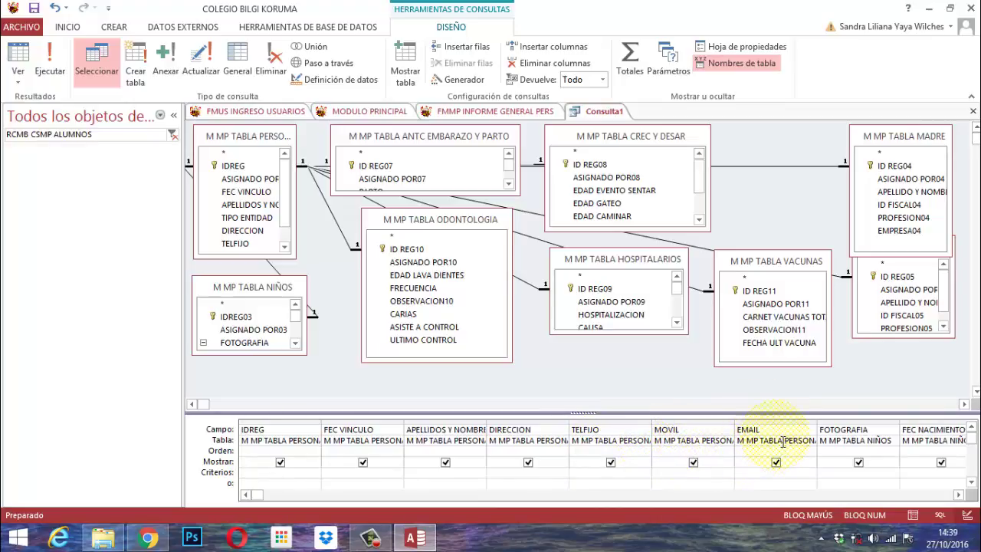
{"action": "left_click_drag", "start_coordinate": [962, 496], "coordinate": [962, 496]}
{"action": "left_click", "coordinate": [962, 496]}
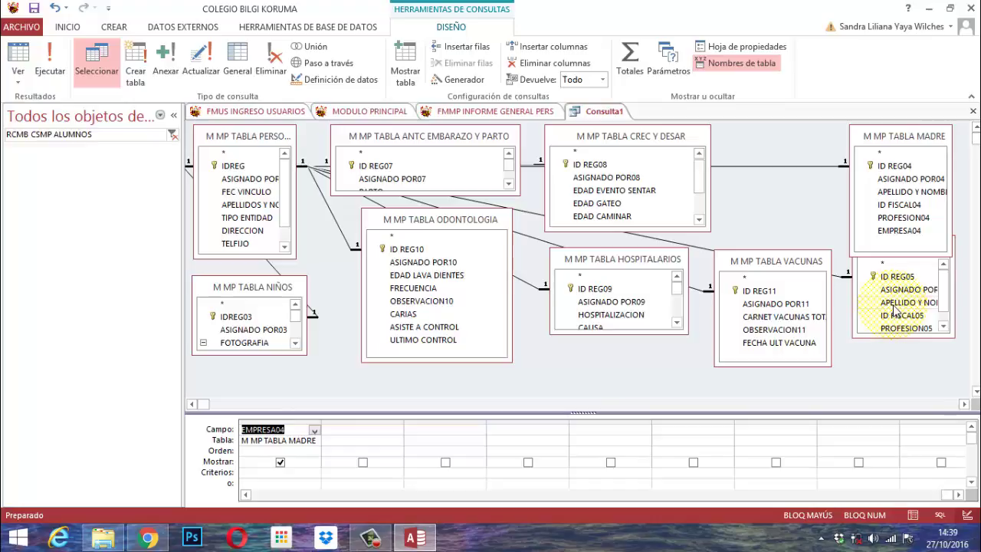
{"action": "double_click", "coordinate": [895, 303]}
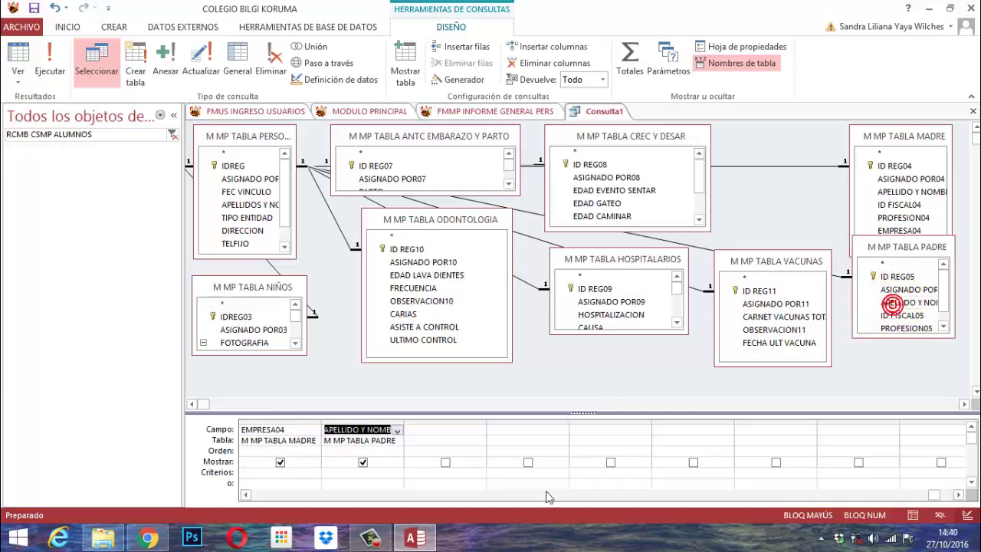
{"action": "double_click", "coordinate": [404, 422]}
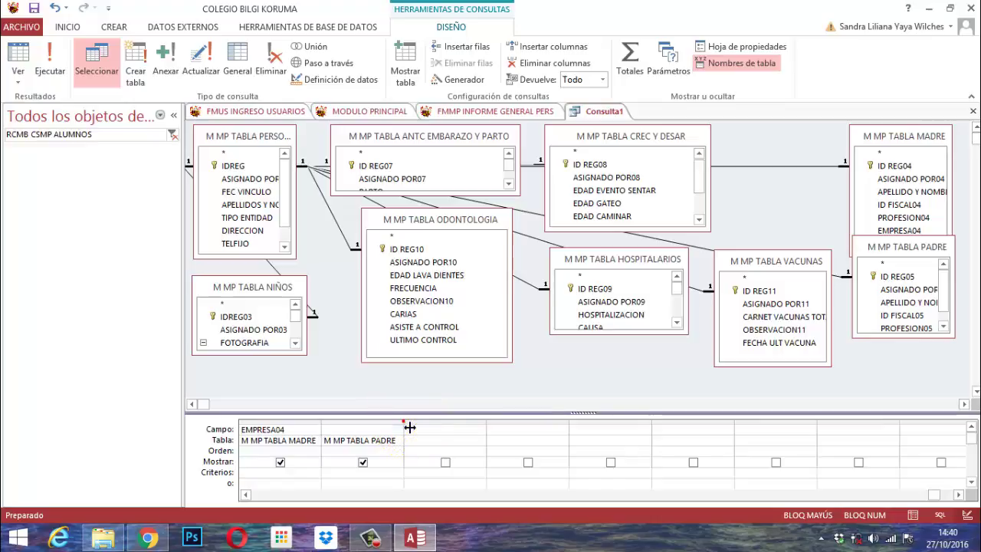
{"action": "double_click", "coordinate": [886, 315]}
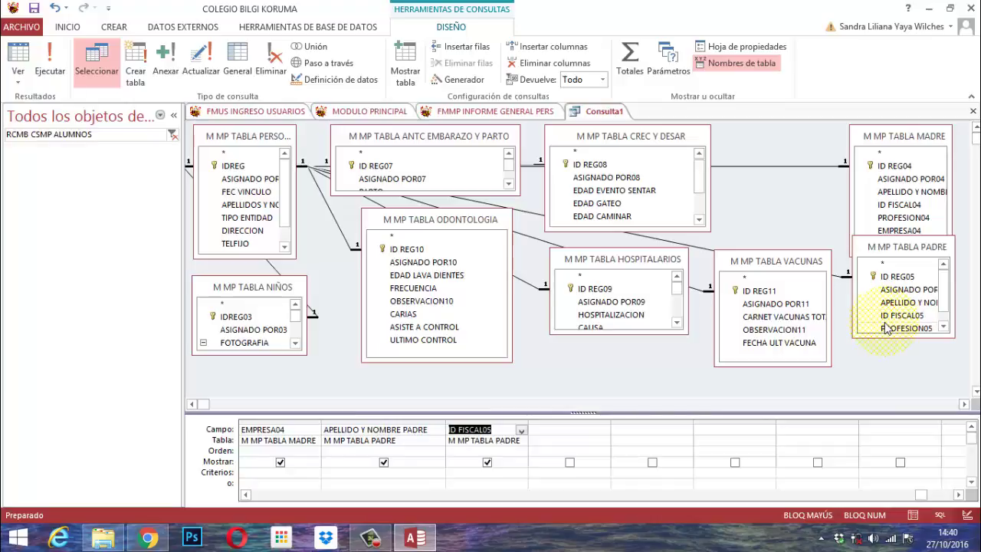
{"action": "left_click_drag", "start_coordinate": [886, 346], "coordinate": [889, 368]}
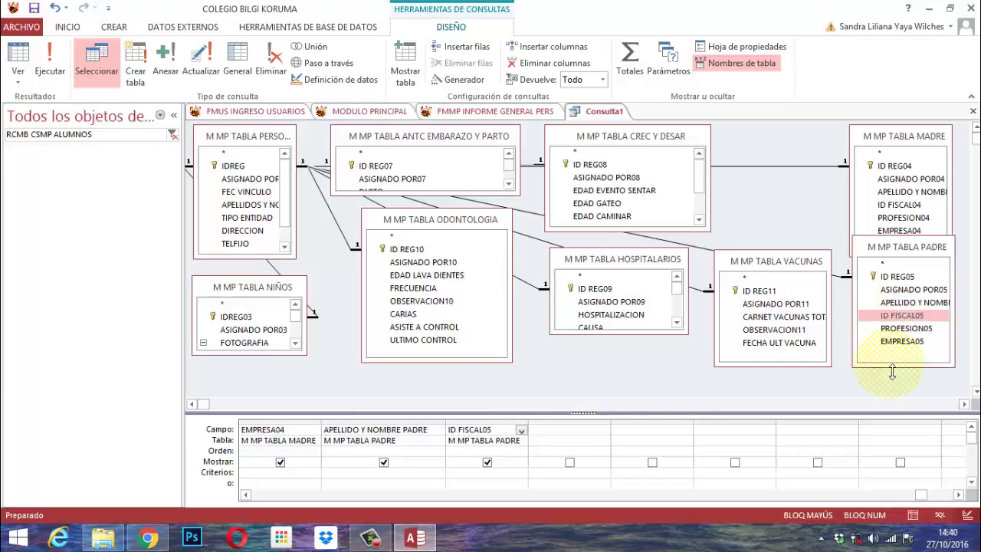
{"action": "double_click", "coordinate": [895, 328]}
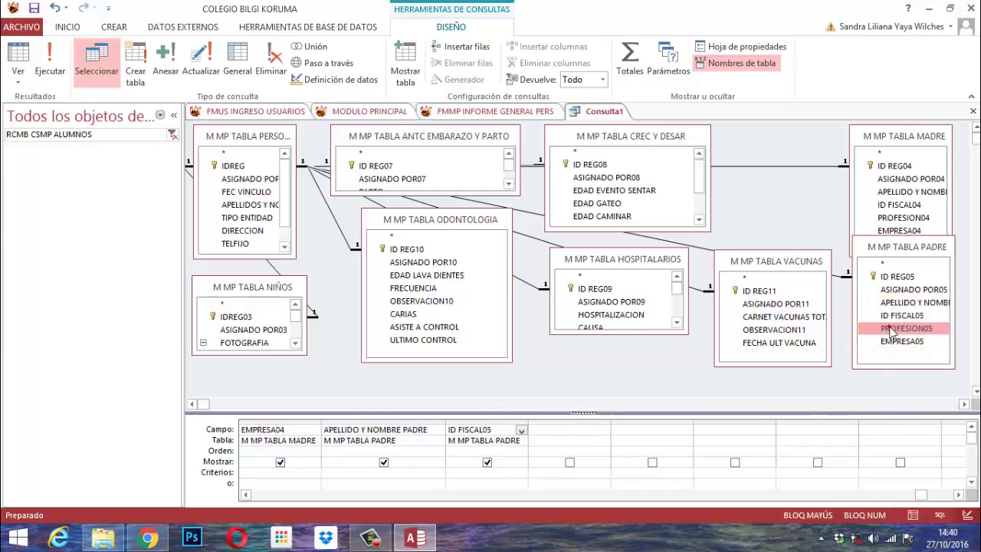
{"action": "double_click", "coordinate": [892, 341]}
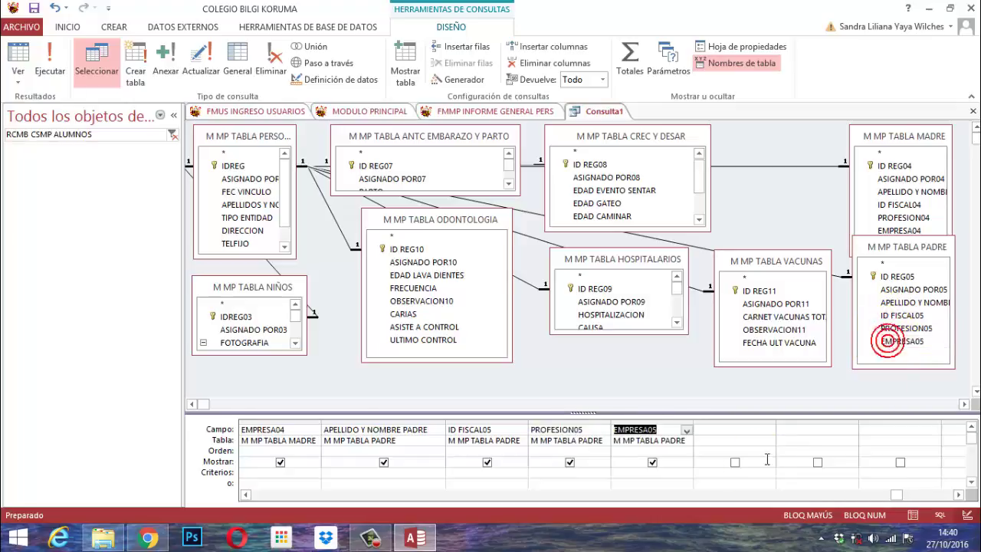
{"action": "mouse_move", "coordinate": [893, 243]}
{"action": "left_mouse_down"}
{"action": "mouse_move", "coordinate": [882, 245]}
{"action": "mouse_move", "coordinate": [884, 290]}
{"action": "mouse_move", "coordinate": [893, 245]}
{"action": "mouse_move", "coordinate": [885, 233]}
{"action": "left_mouse_up"}
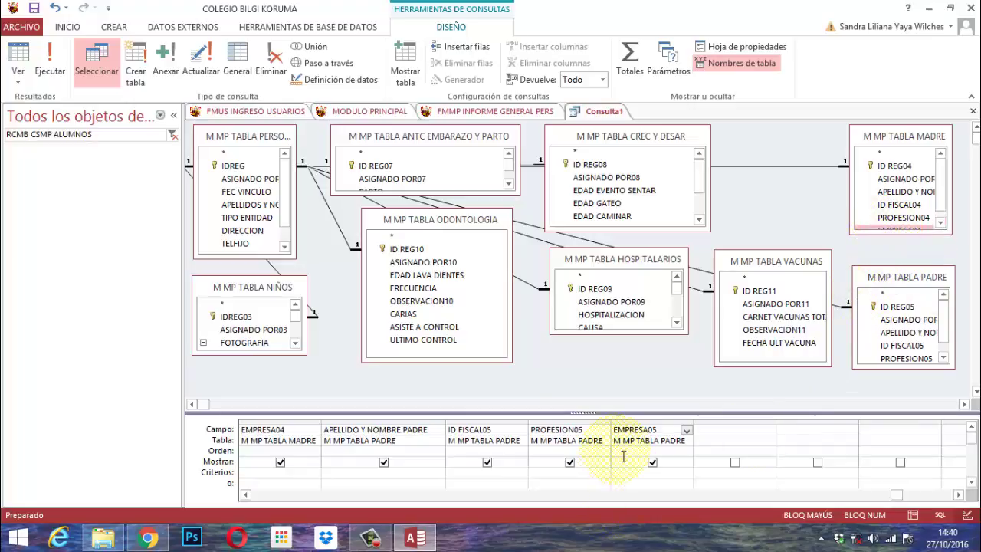
Run the query to check the father's columns at the end of the datasheet, and return to design view.
{"action": "left_click", "coordinate": [61, 56]}
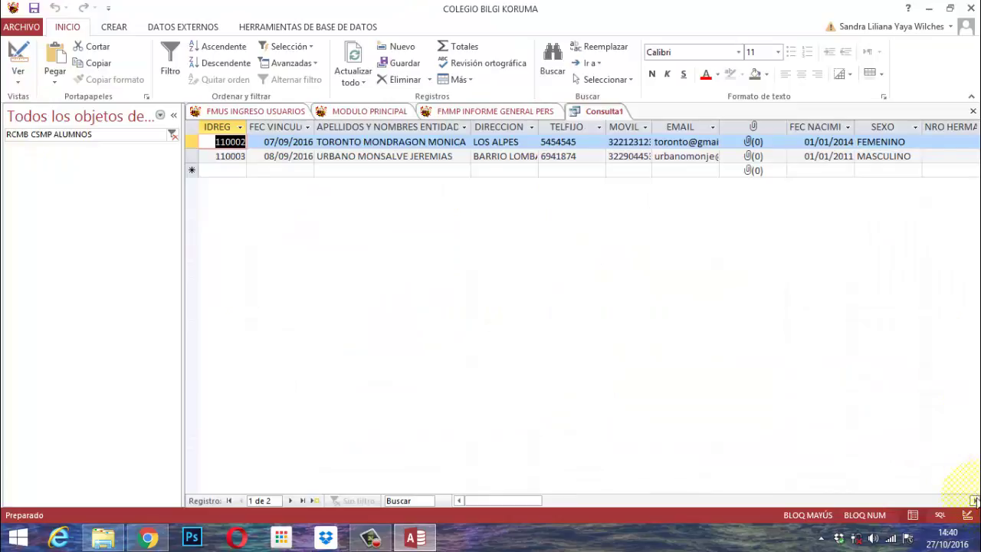
{"action": "left_click_drag", "start_coordinate": [974, 500], "coordinate": [974, 500]}
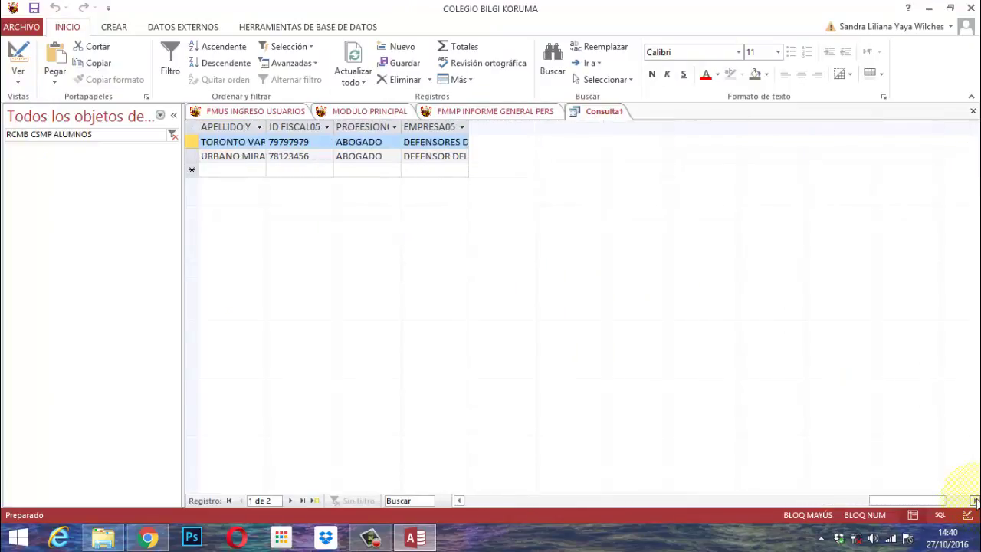
{"action": "left_click", "coordinate": [15, 52]}
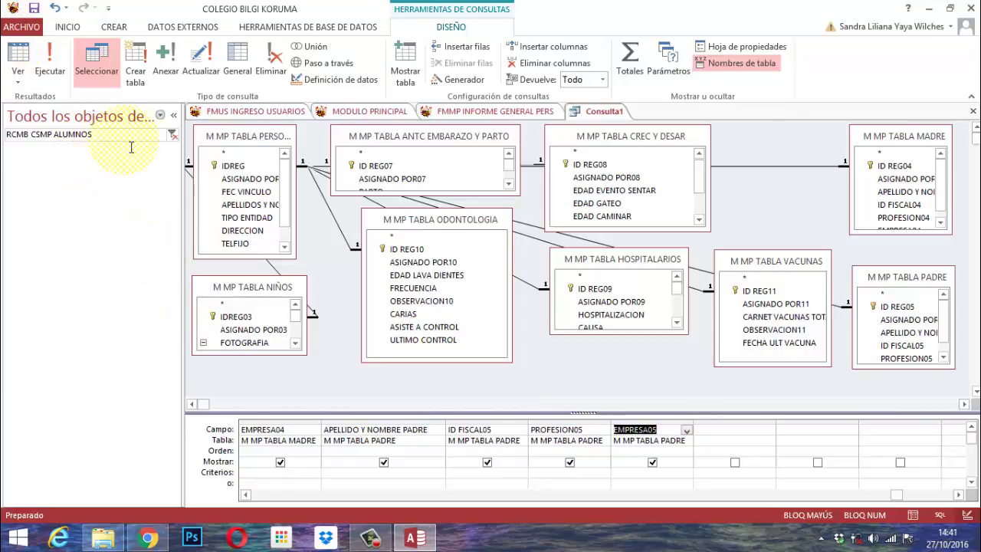
Save the query as RCMB CSMP ALUMNOS 01.
{"action": "right_click", "coordinate": [601, 114]}
{"action": "left_click", "coordinate": [632, 119]}
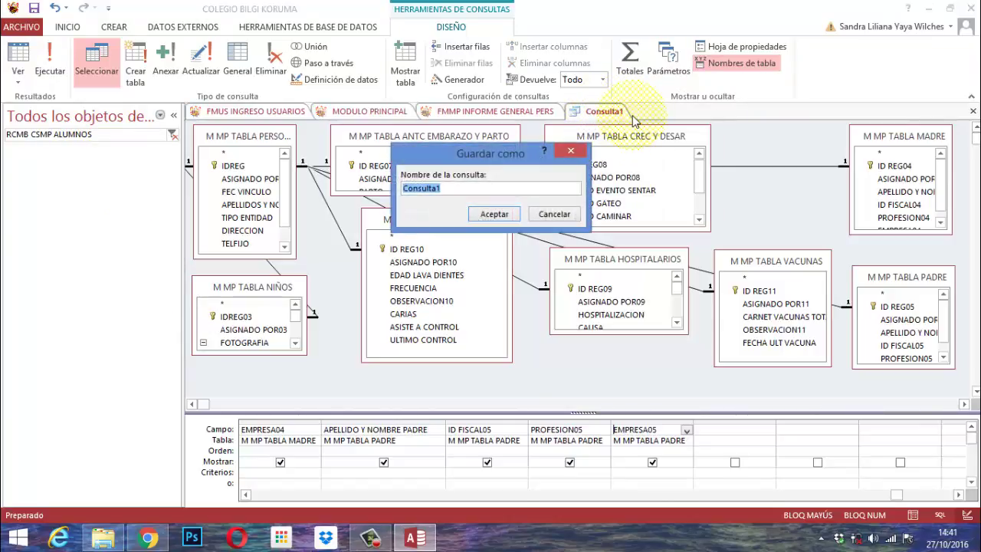
{"action": "type", "text": "RCMB"}
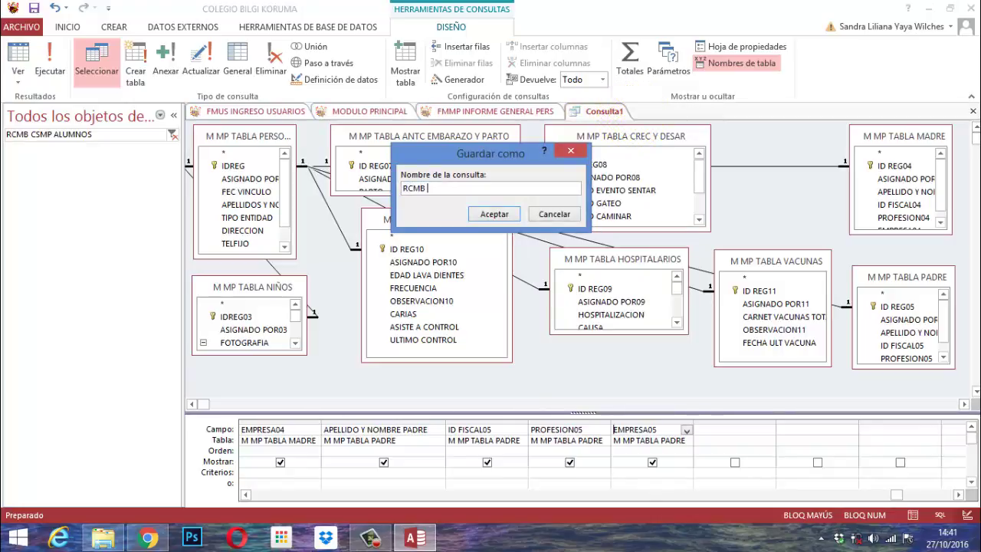
{"action": "type", "text": " CSMP ALUMNOS 0"}
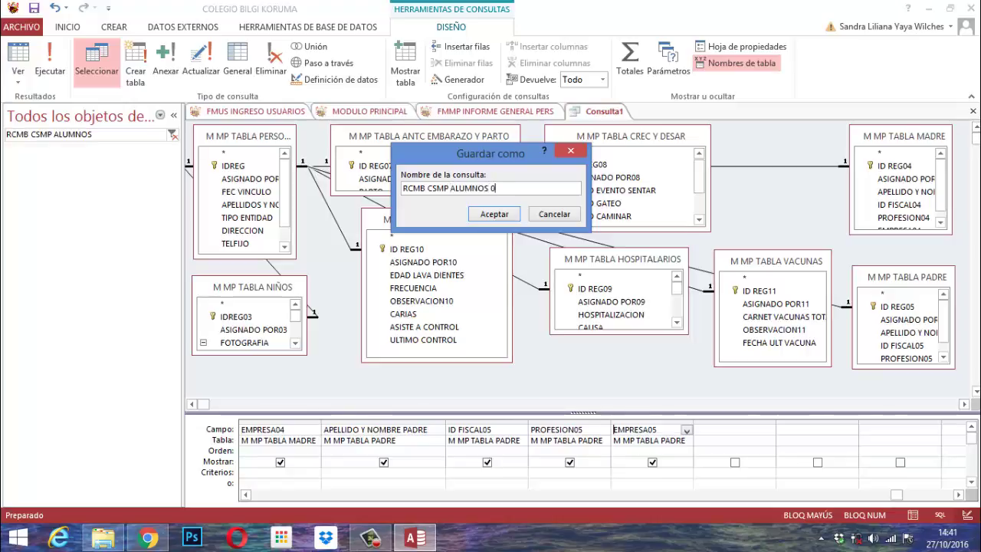
{"action": "type", "text": "1"}
{"action": "left_click", "coordinate": [494, 215]}
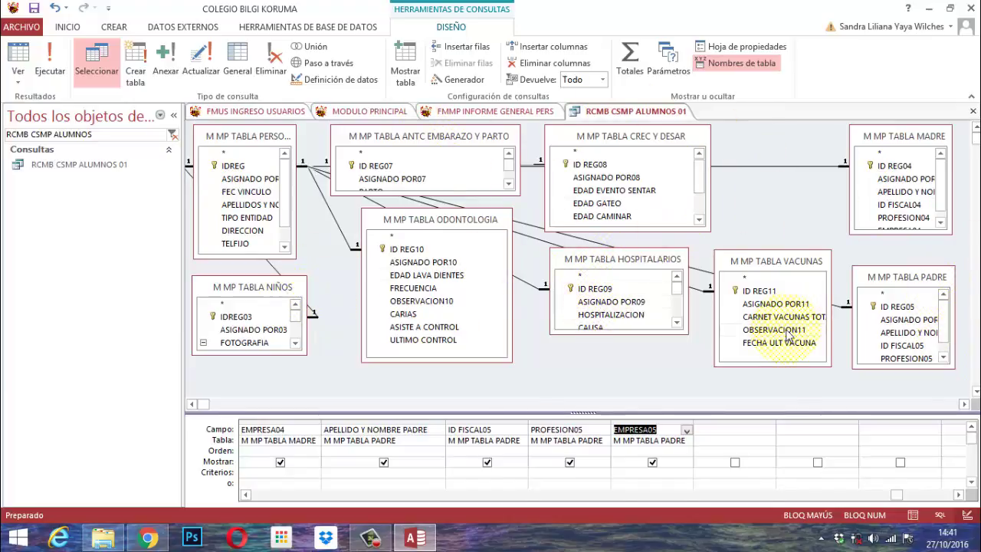
Run the saved query to review its records in the datasheet, and return to design view.
{"action": "left_click", "coordinate": [61, 66]}
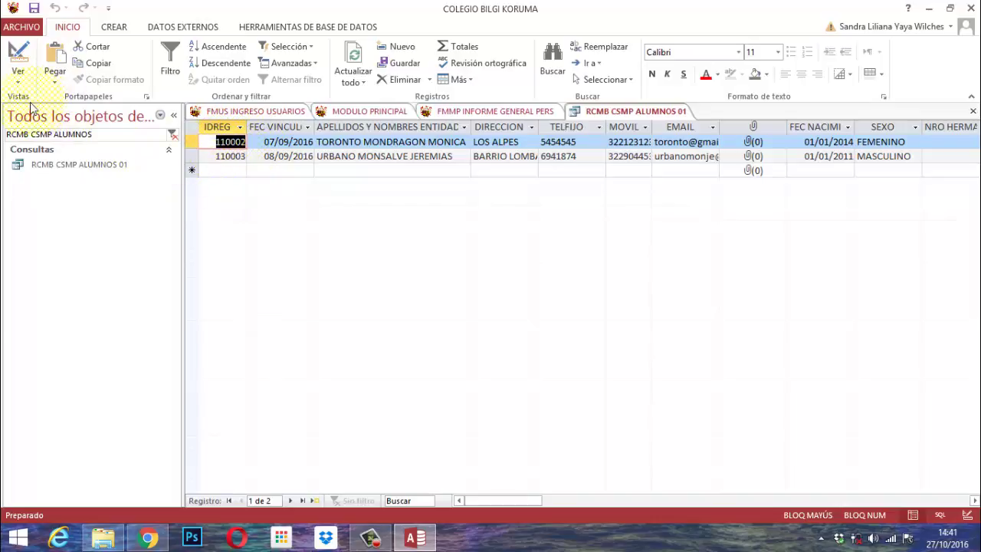
{"action": "left_click", "coordinate": [9, 50]}
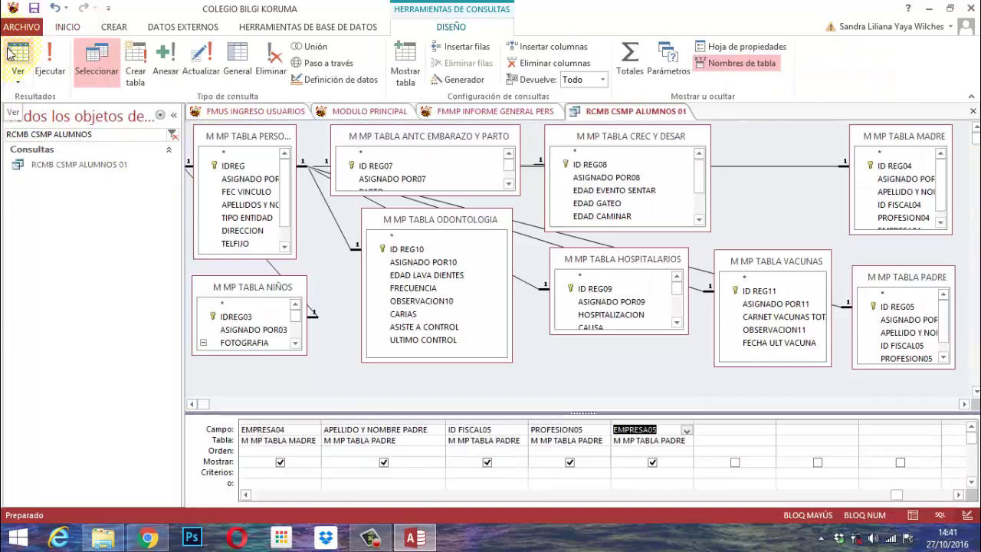
{"action": "left_click", "coordinate": [51, 52]}
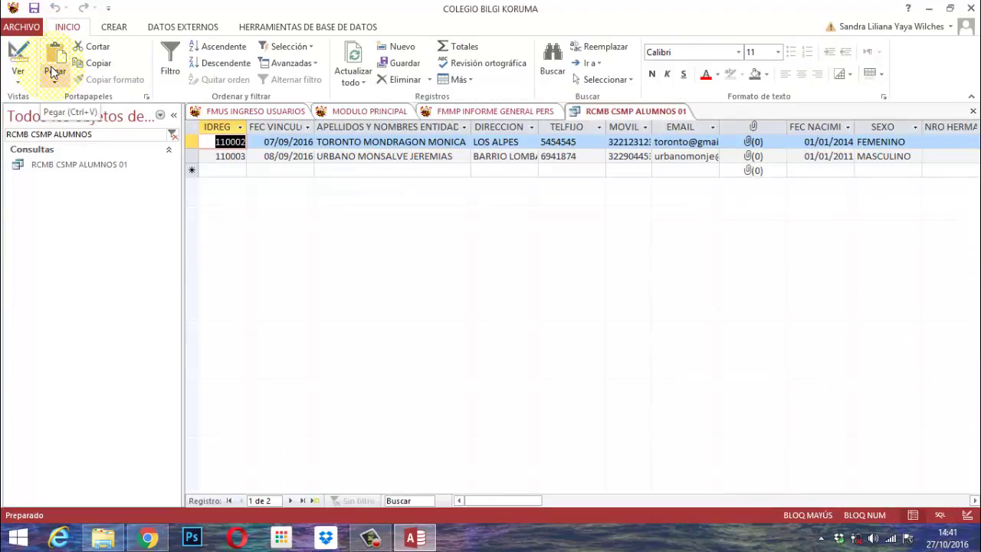
{"action": "left_click", "coordinate": [17, 48]}
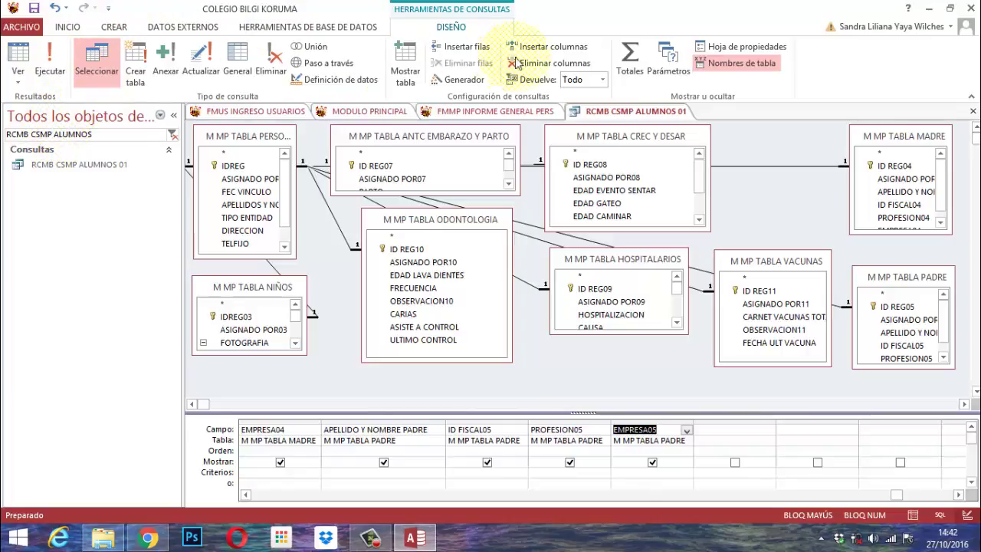
Save the RCMB CSMP ALUMNOS 01 query again and close it.
{"action": "right_click", "coordinate": [665, 113]}
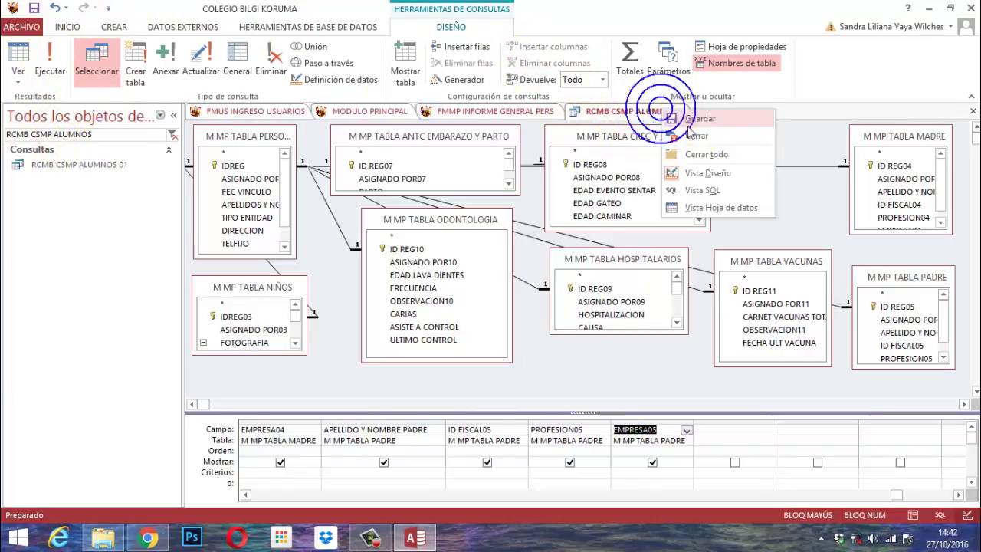
{"action": "left_click", "coordinate": [696, 119]}
{"action": "right_click", "coordinate": [663, 107]}
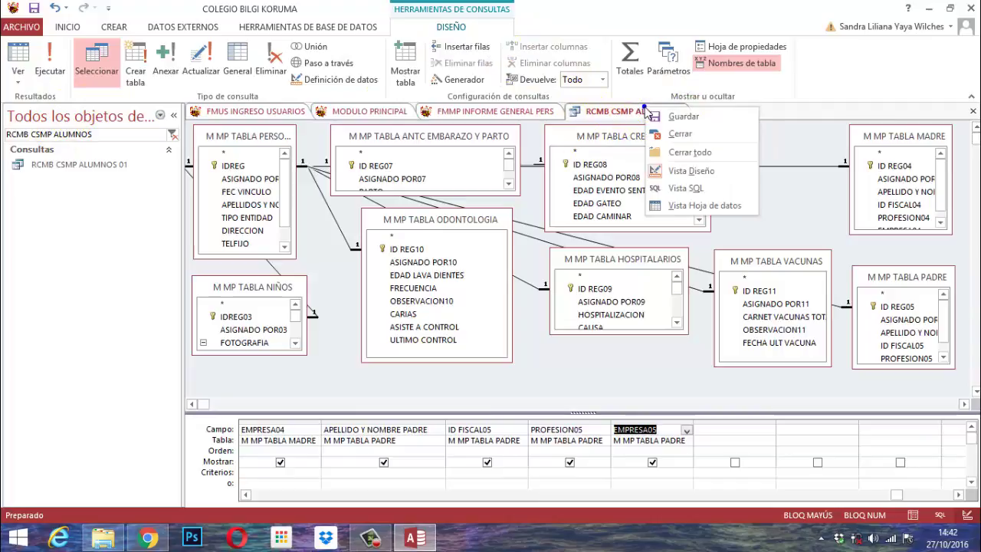
{"action": "left_click", "coordinate": [671, 136]}
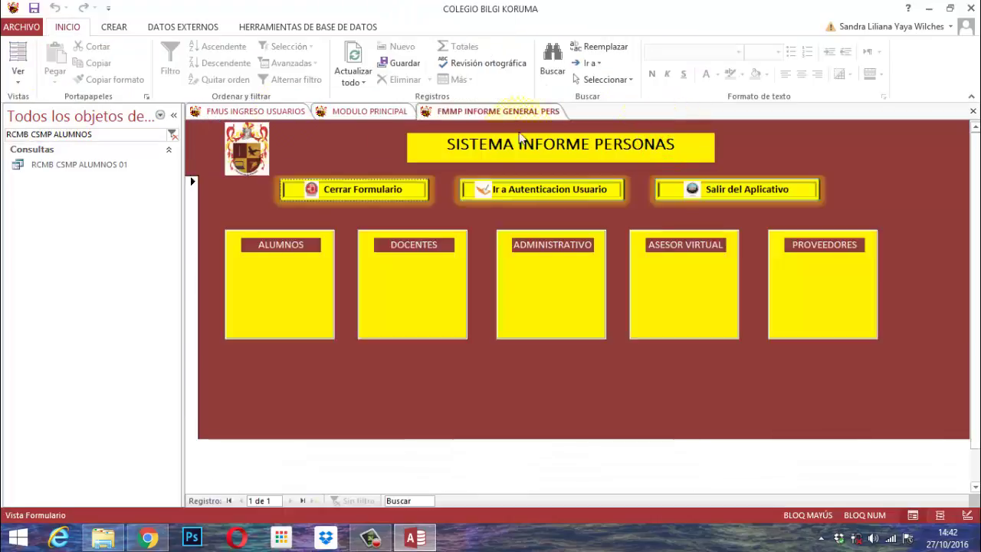
Create a new query in design view with the M MP TABLA PERSONAS, M MP TABLA HISTORIA ESCOLAR and M MP TABLA HISTORIA ESCO DET tables.
{"action": "left_click", "coordinate": [113, 27]}
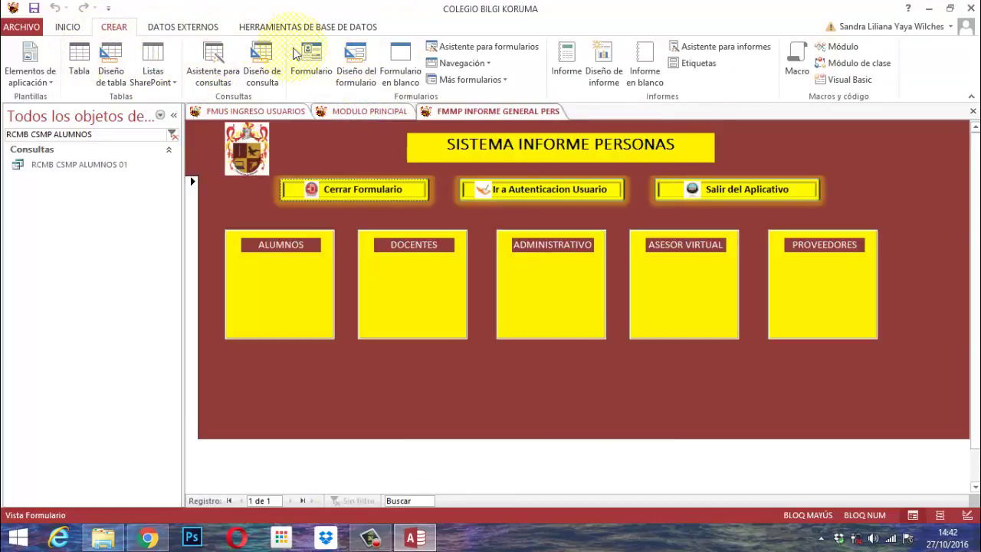
{"action": "left_click", "coordinate": [261, 69]}
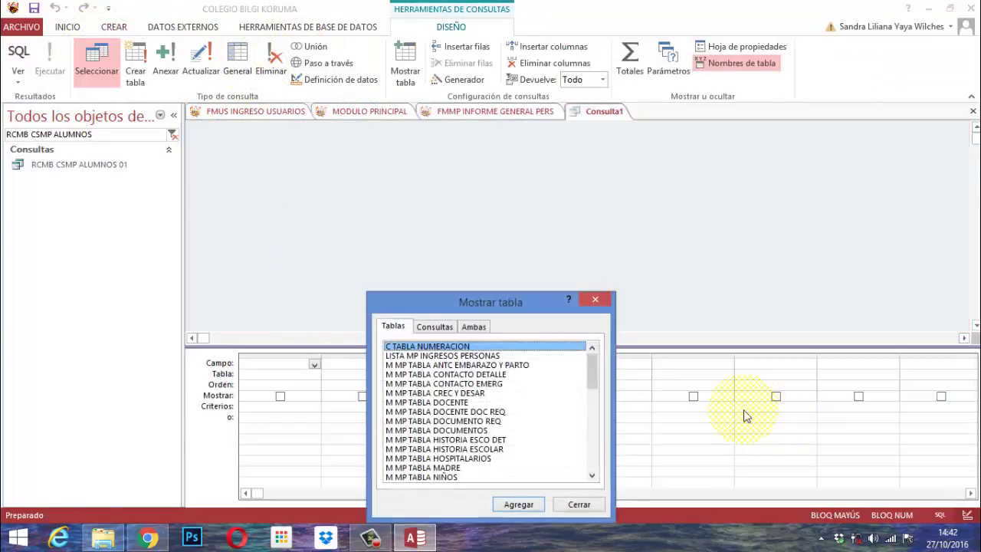
{"action": "left_click", "coordinate": [591, 476]}
{"action": "left_click", "coordinate": [592, 475]}
{"action": "left_click", "coordinate": [592, 475]}
{"action": "left_click", "coordinate": [591, 476]}
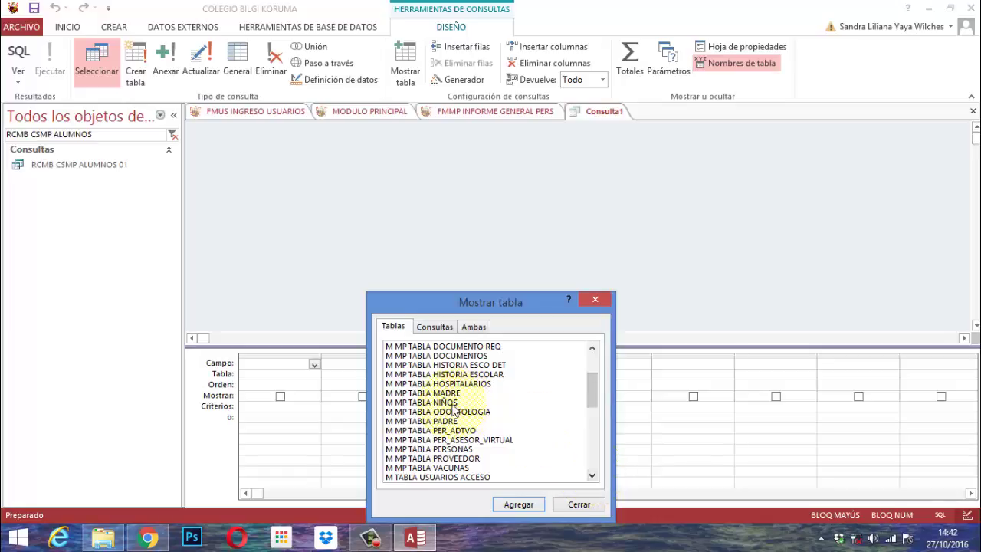
{"action": "left_click", "coordinate": [444, 450]}
{"action": "double_click", "coordinate": [443, 450]}
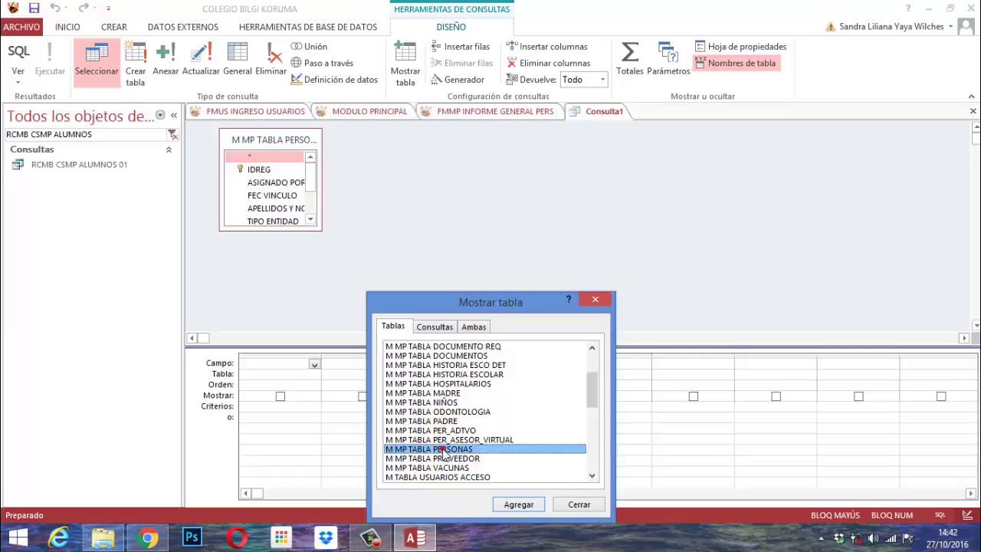
{"action": "double_click", "coordinate": [436, 375]}
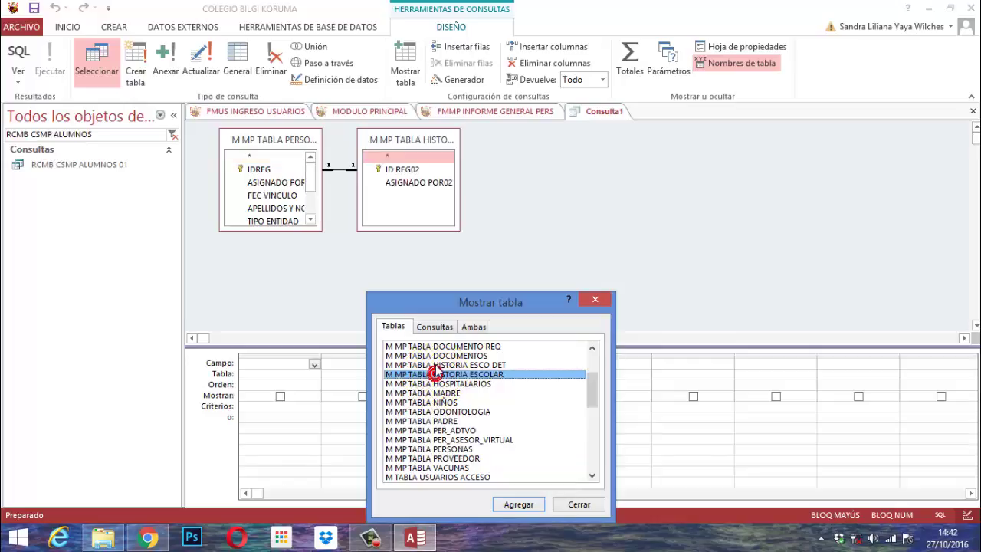
{"action": "double_click", "coordinate": [438, 366]}
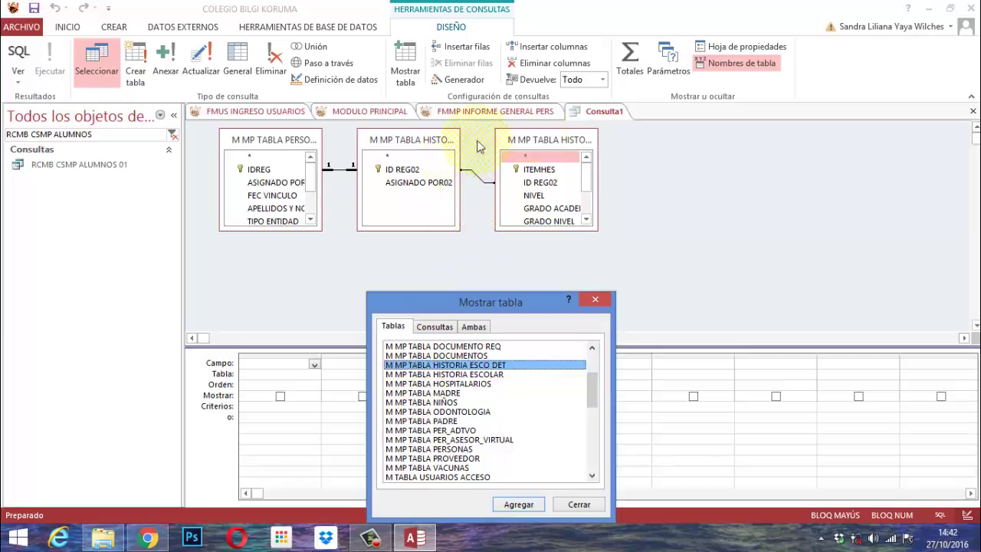
{"action": "left_click", "coordinate": [579, 504]}
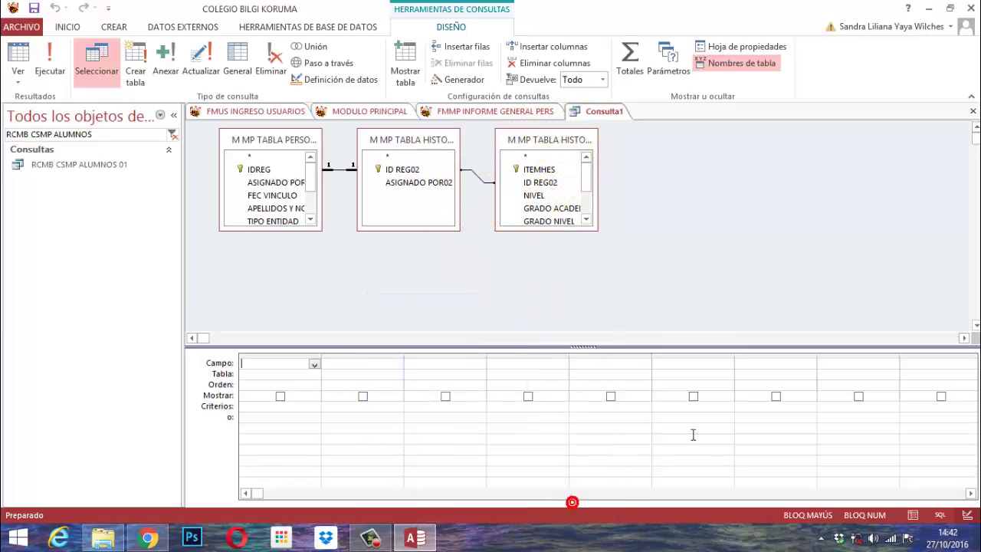
Add IDREG from the PERSONAS table to the query, run it to check the records, and return to design view.
{"action": "double_click", "coordinate": [250, 170]}
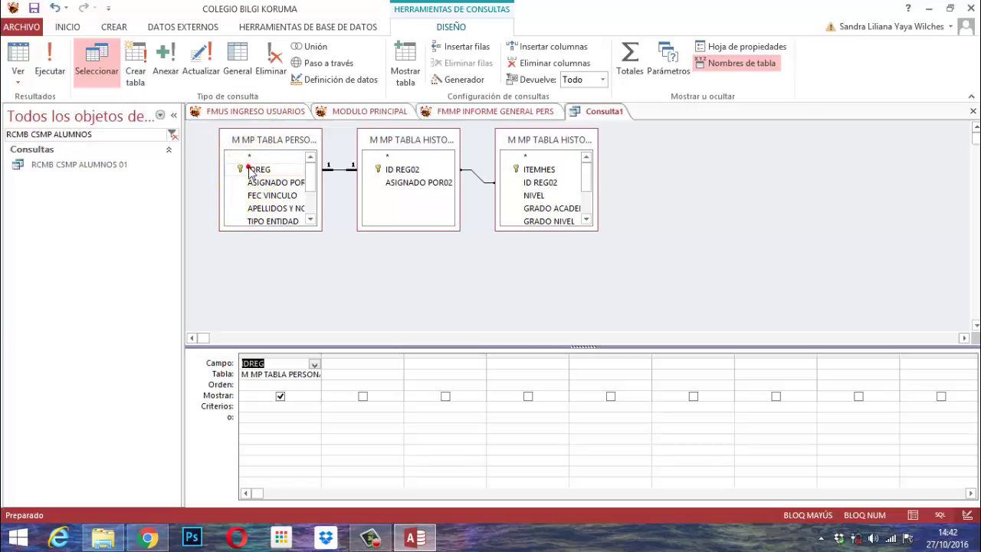
{"action": "left_click", "coordinate": [49, 59]}
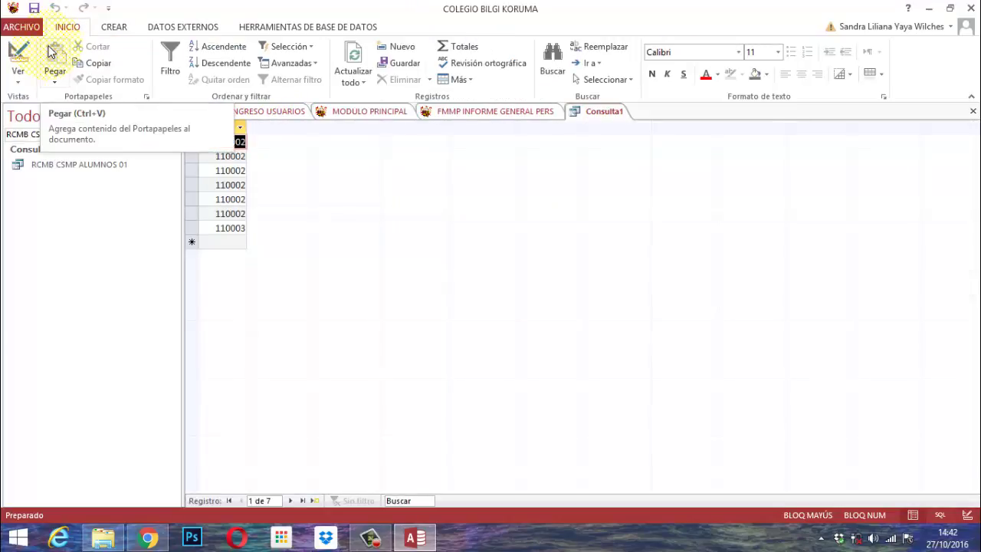
{"action": "left_click", "coordinate": [19, 55]}
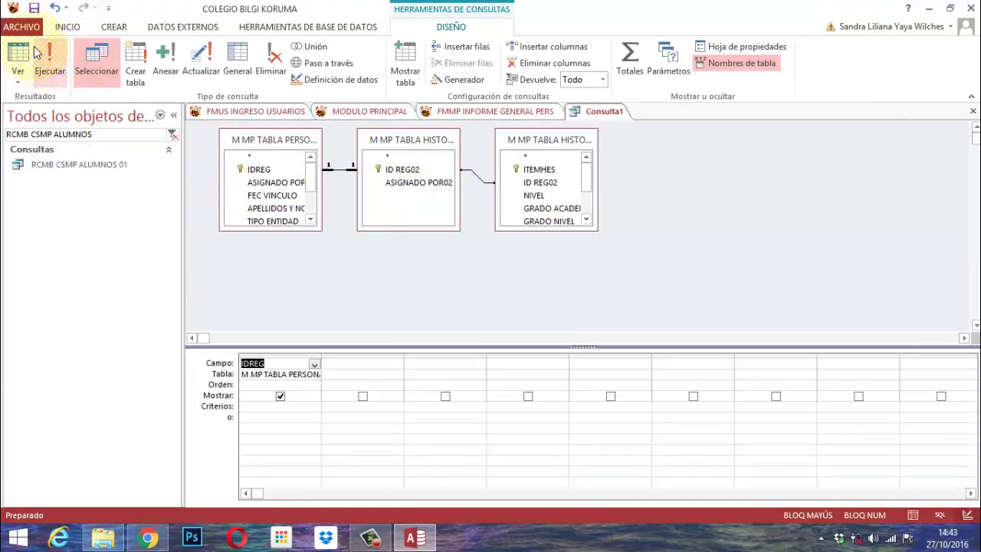
{"action": "left_click", "coordinate": [44, 55]}
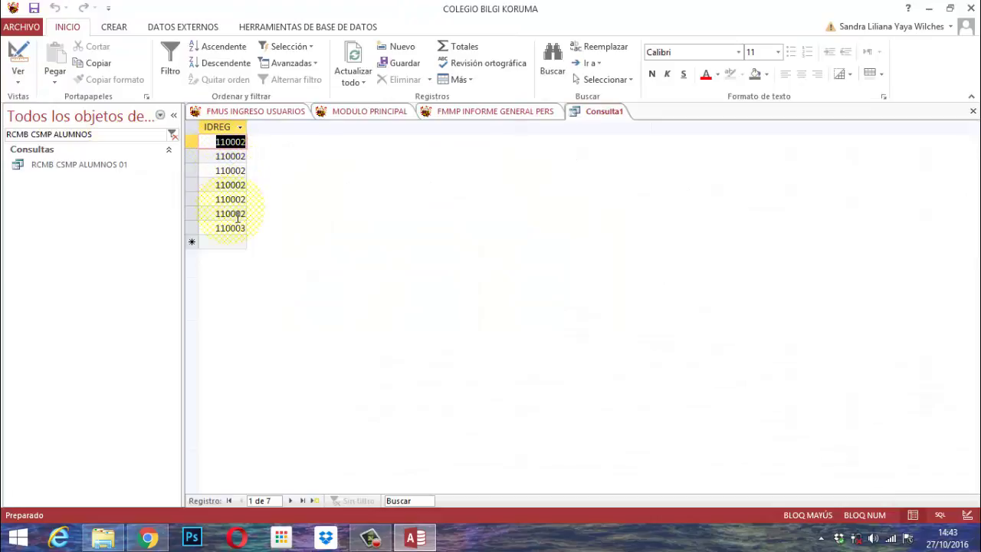
{"action": "left_click", "coordinate": [12, 52]}
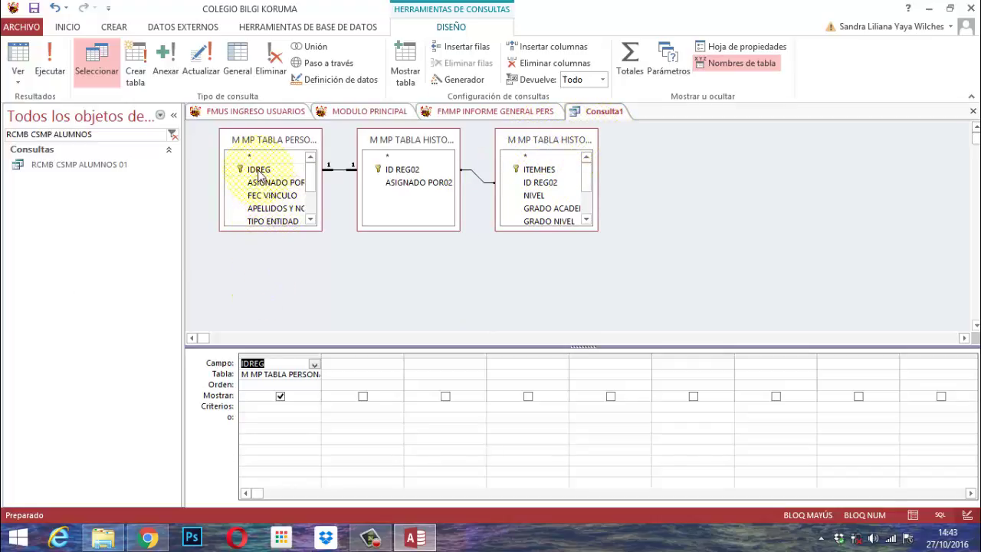
Add APELLIDOS Y NOMBRES ENTIDAD from the PERSONAS table to the query, run it to check the records, and return to design view.
{"action": "double_click", "coordinate": [258, 209]}
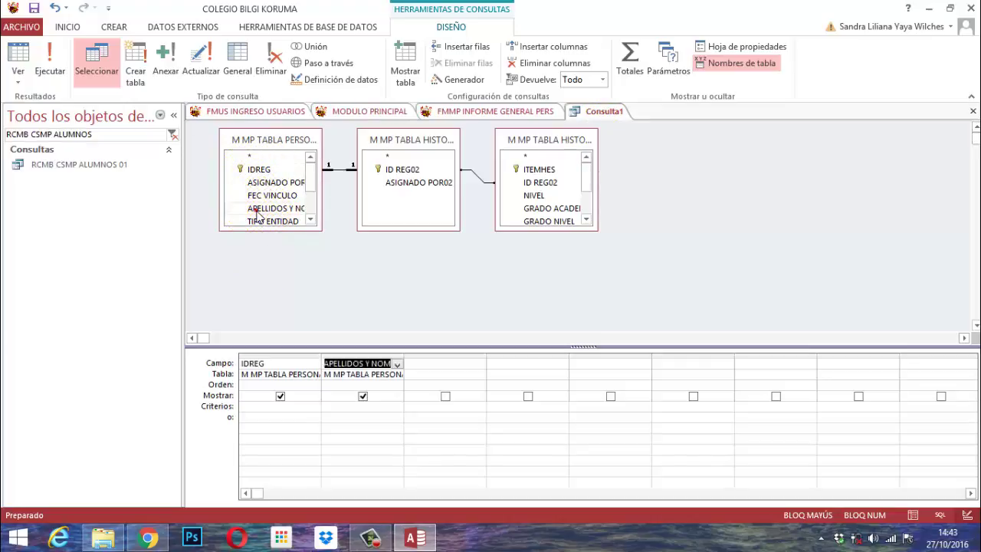
{"action": "left_click", "coordinate": [51, 52]}
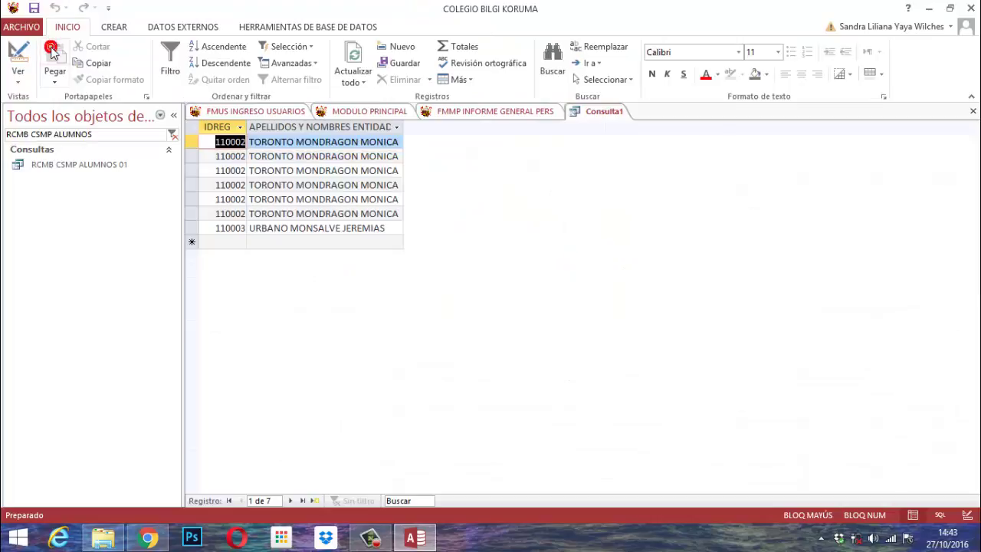
{"action": "left_click", "coordinate": [19, 56]}
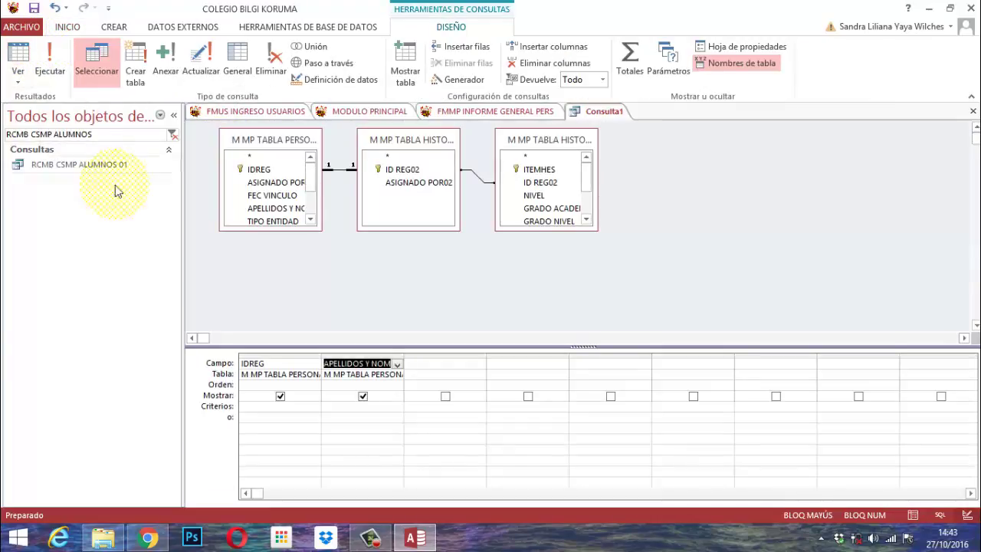
Add ITEMHES, NIVEL, GRADO ACADEMICO, GRADO NIVEL, AÑO, EDAD, ENTIDAD and the OBS COMPORTAM field from the history detail table, and run the query to check it.
{"action": "left_click_drag", "start_coordinate": [280, 237], "coordinate": [298, 291]}
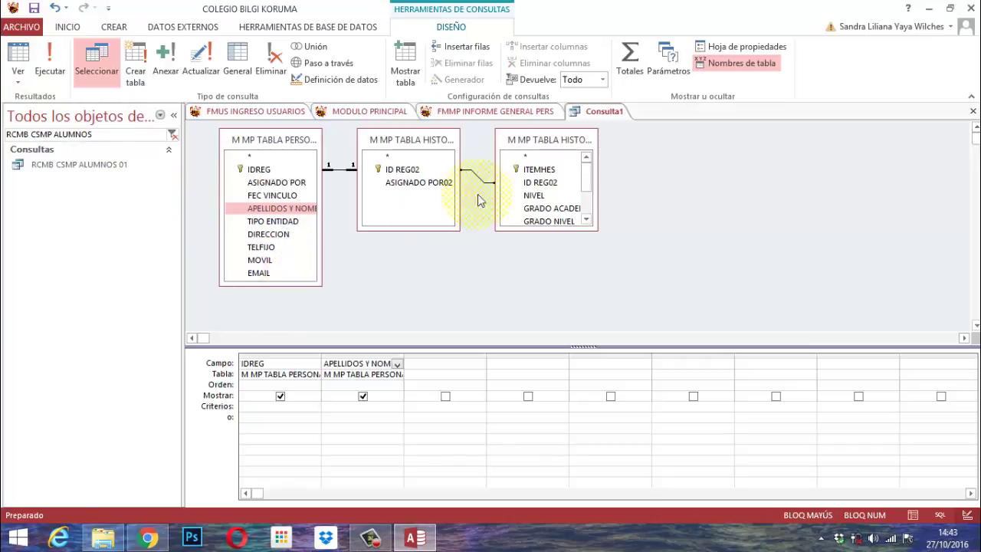
{"action": "left_click_drag", "start_coordinate": [546, 238], "coordinate": [553, 288]}
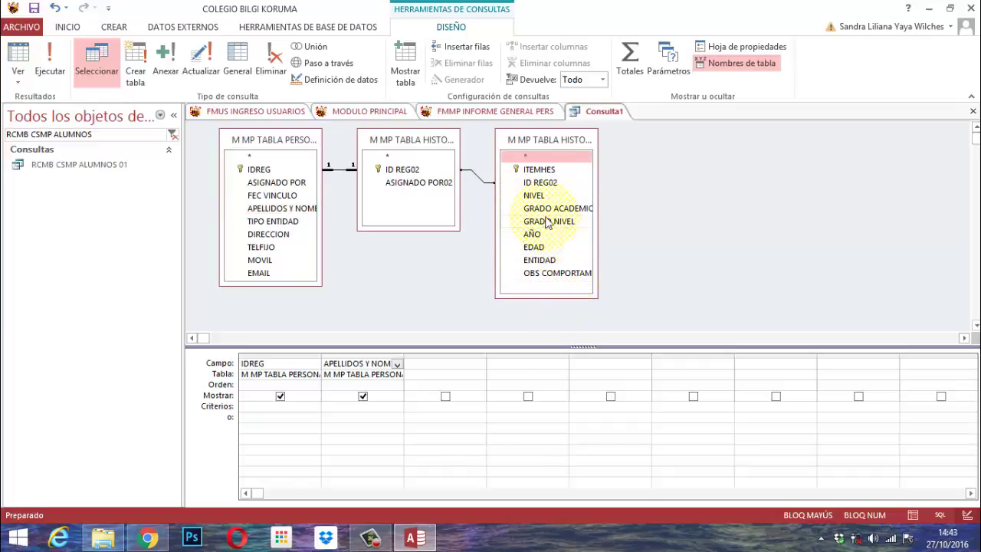
{"action": "double_click", "coordinate": [527, 170]}
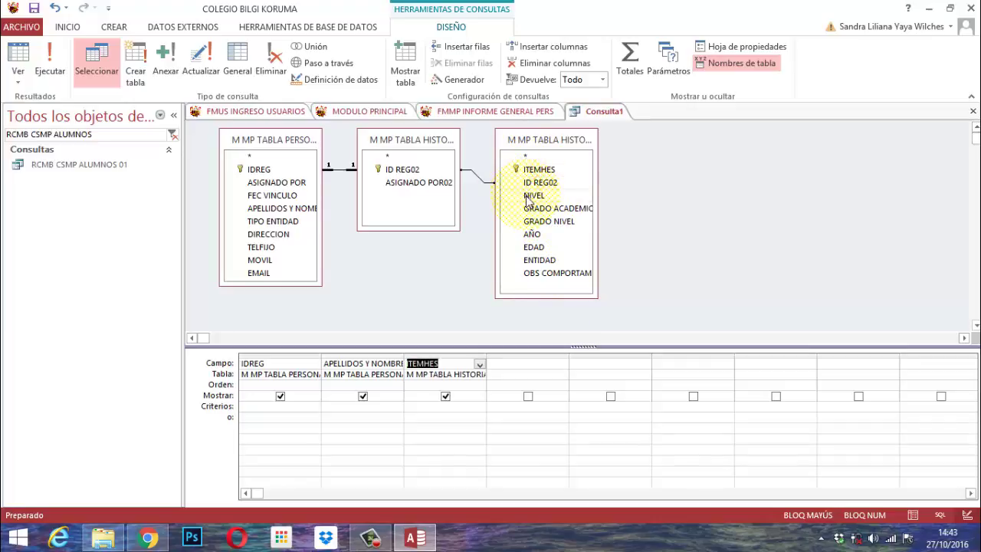
{"action": "double_click", "coordinate": [528, 197]}
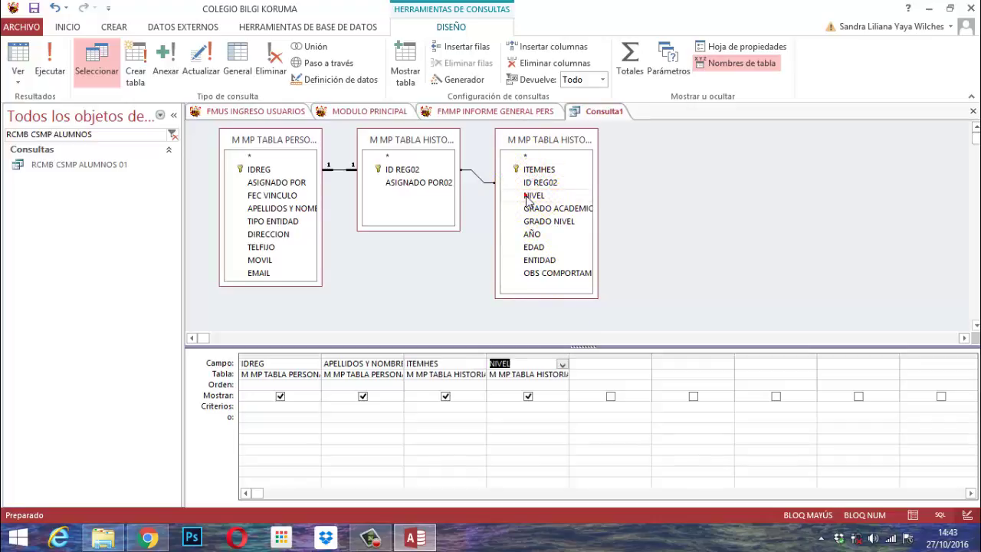
{"action": "double_click", "coordinate": [523, 208]}
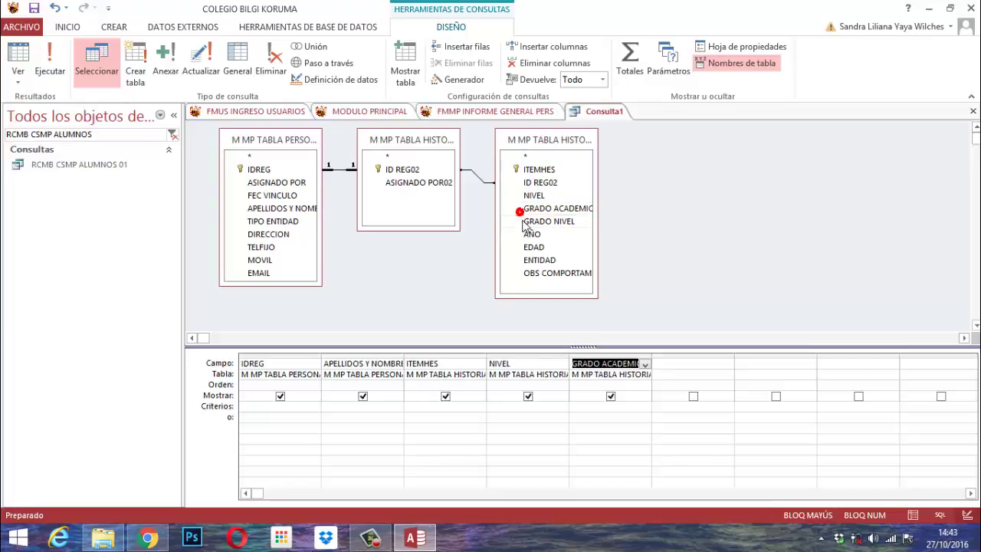
{"action": "double_click", "coordinate": [524, 221]}
{"action": "double_click", "coordinate": [528, 234]}
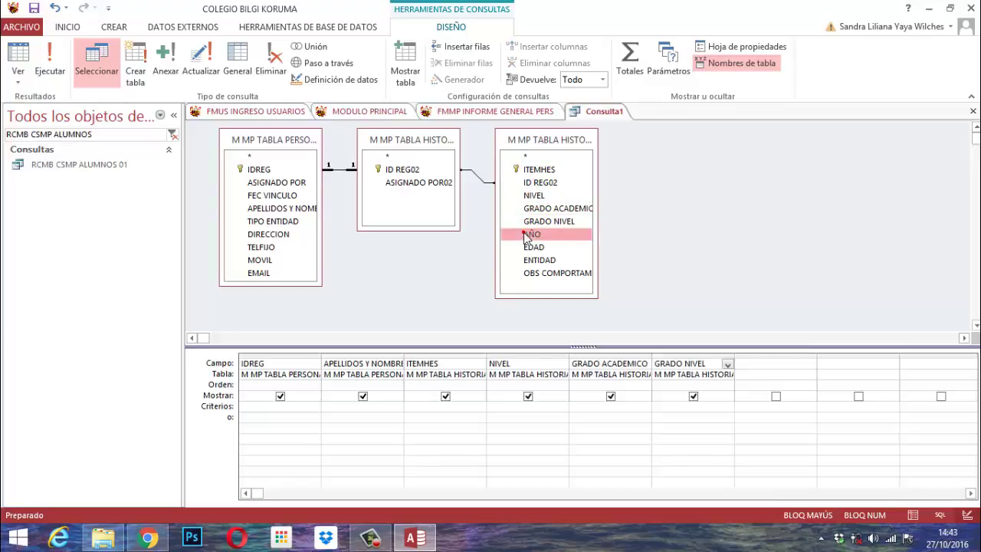
{"action": "double_click", "coordinate": [528, 245]}
{"action": "double_click", "coordinate": [528, 260]}
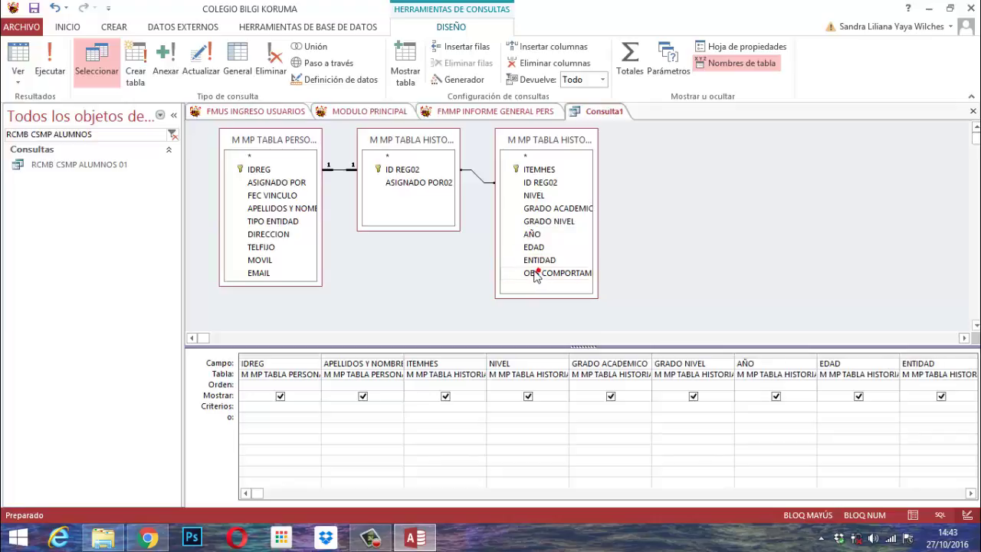
{"action": "left_click", "coordinate": [48, 58]}
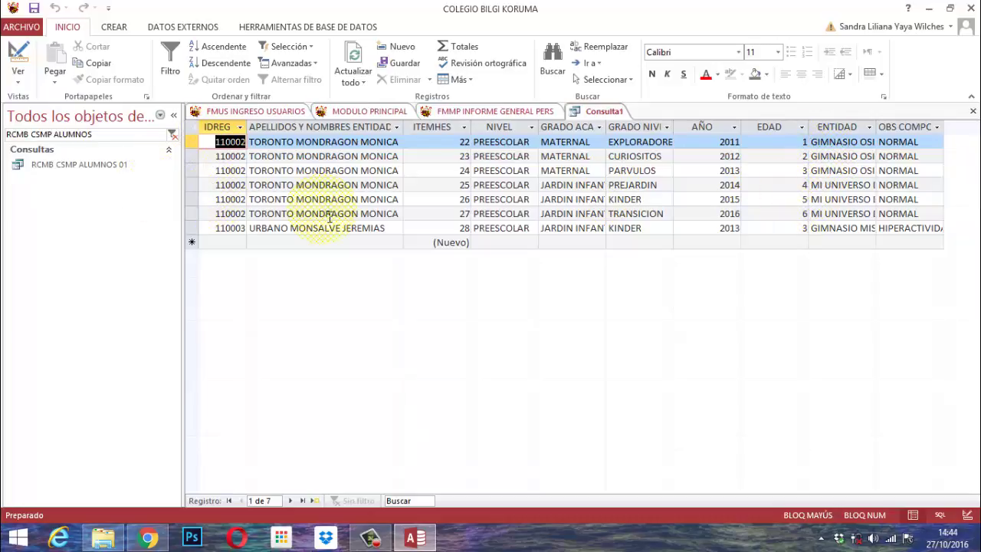
{"action": "left_click", "coordinate": [19, 53]}
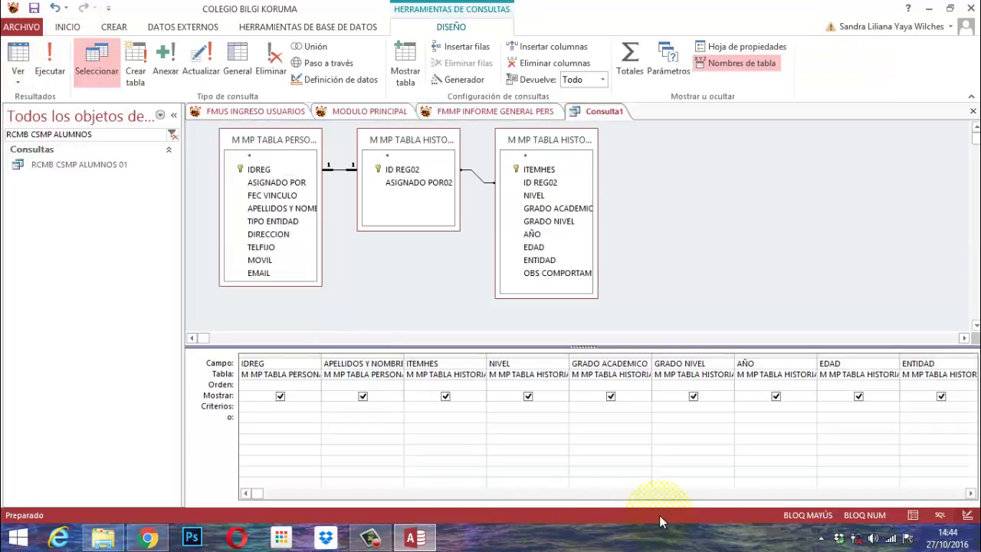
Save the school-history query as RCMB CSMP ALUMNOS 02 and close it.
{"action": "right_click", "coordinate": [601, 113]}
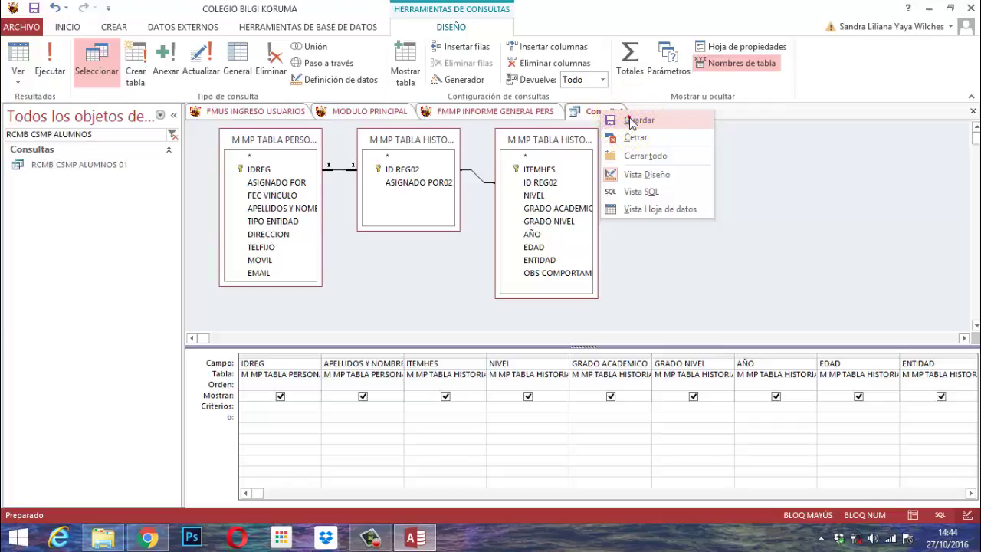
{"action": "left_click", "coordinate": [630, 121]}
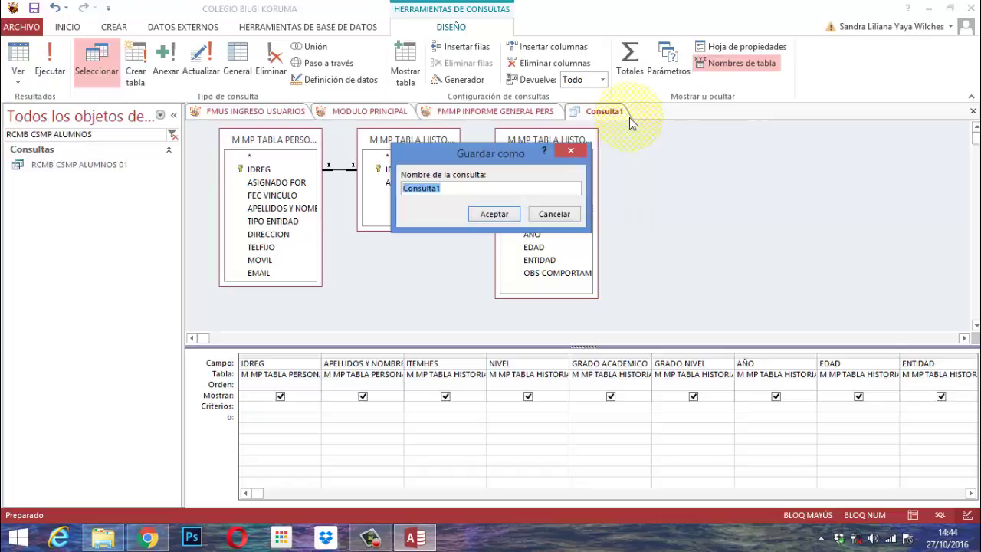
{"action": "type", "text": "RCMB"}
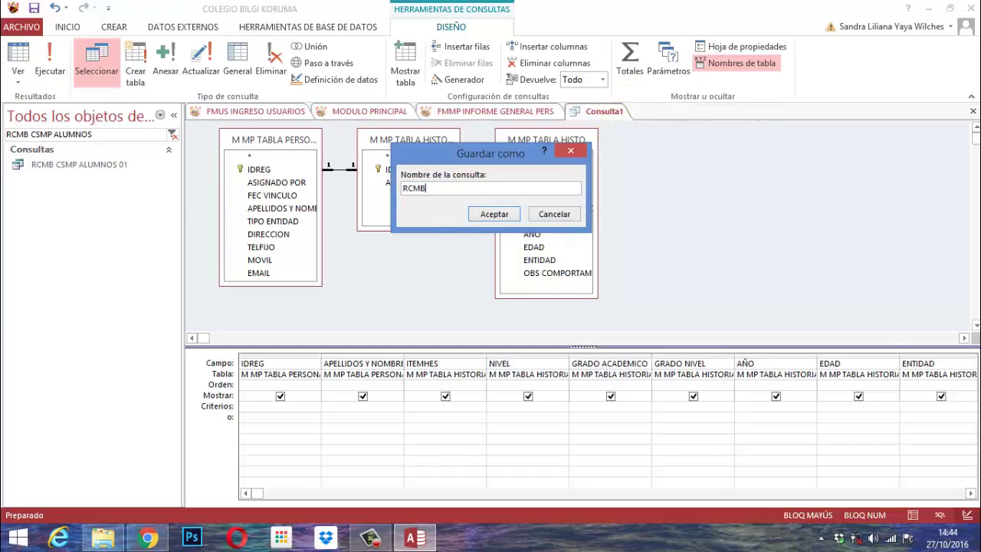
{"action": "type", "text": " CSMP ALUMNOS 02"}
{"action": "left_click", "coordinate": [494, 214]}
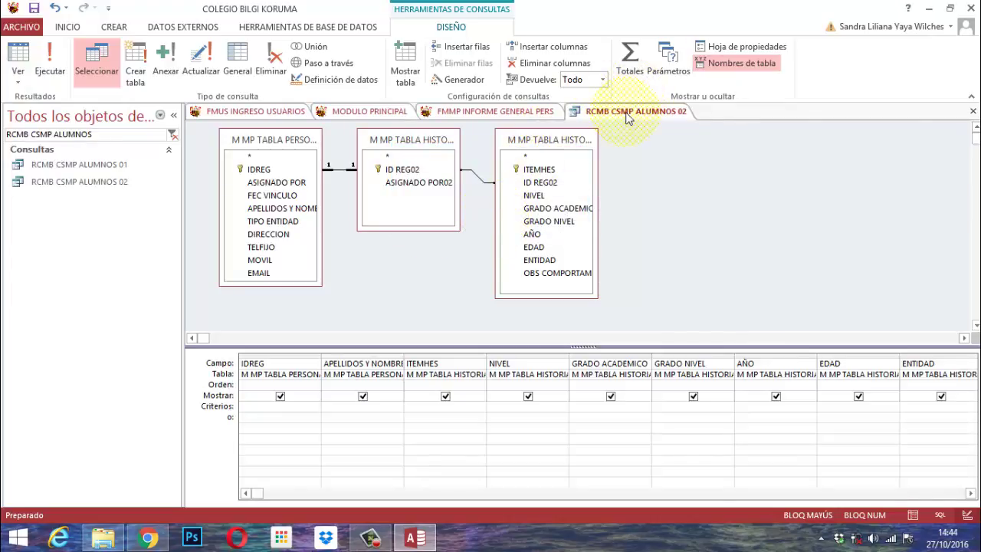
{"action": "right_click", "coordinate": [626, 112]}
{"action": "left_click", "coordinate": [674, 143]}
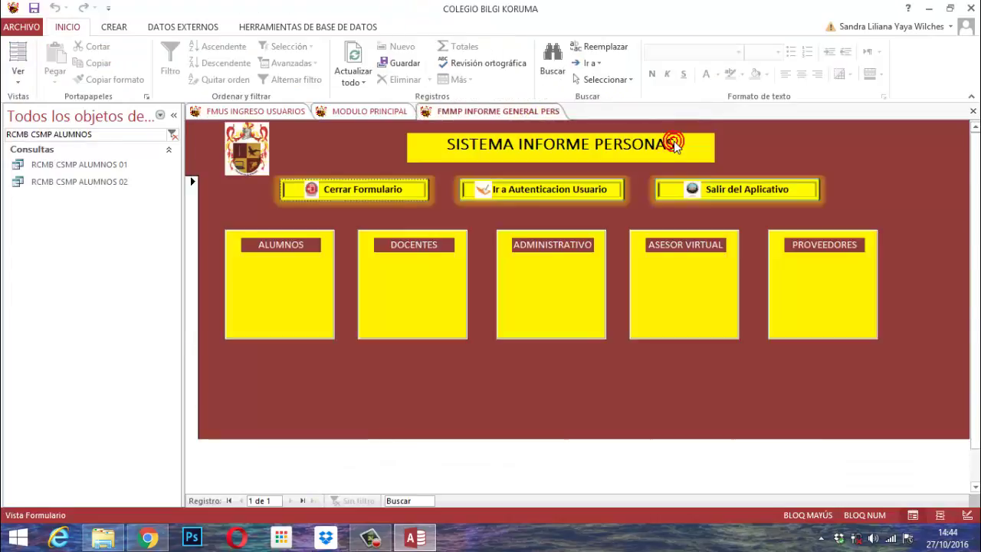
Create a new query in design view and add the M MP TABLA PERSONAS table to it.
{"action": "left_click", "coordinate": [120, 29]}
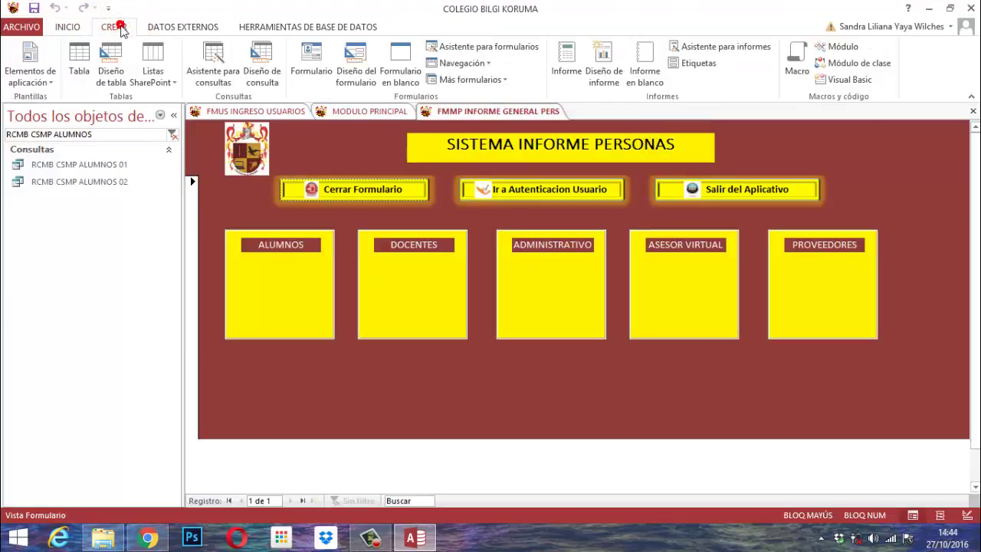
{"action": "left_click", "coordinate": [260, 65]}
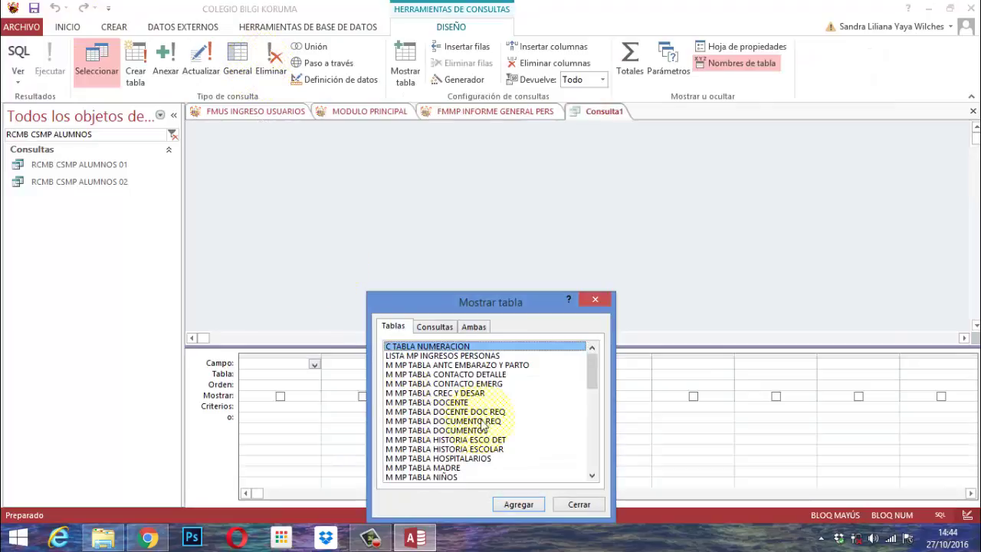
{"action": "left_click", "coordinate": [591, 475]}
{"action": "left_click", "coordinate": [591, 475]}
{"action": "left_click", "coordinate": [591, 476]}
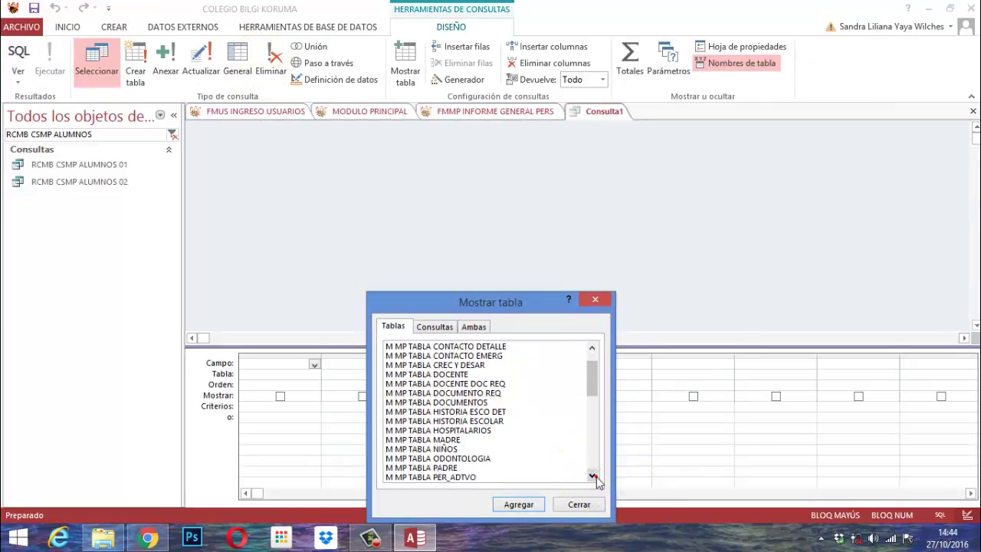
{"action": "left_click", "coordinate": [592, 476]}
{"action": "left_click", "coordinate": [592, 476]}
{"action": "left_click", "coordinate": [592, 475]}
{"action": "left_click", "coordinate": [593, 476]}
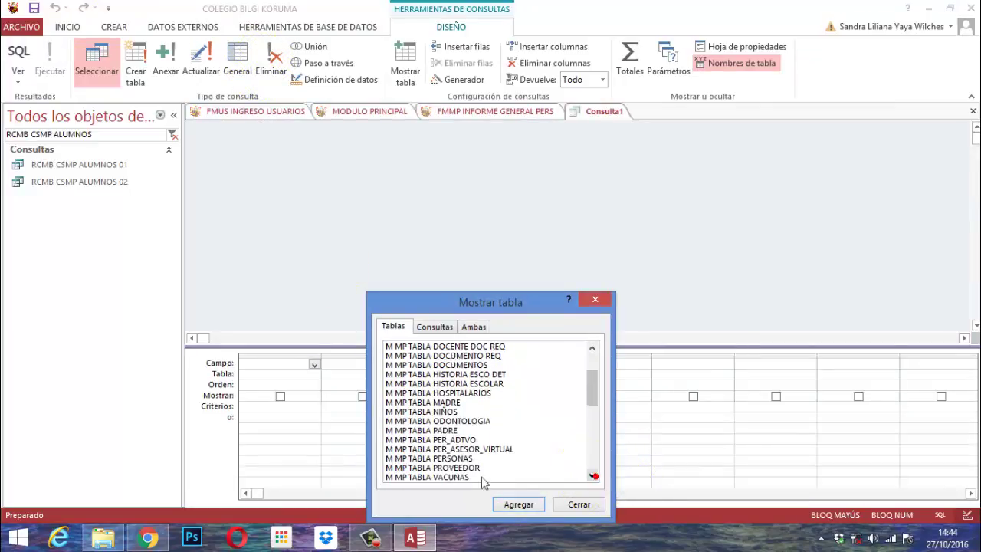
{"action": "double_click", "coordinate": [442, 458]}
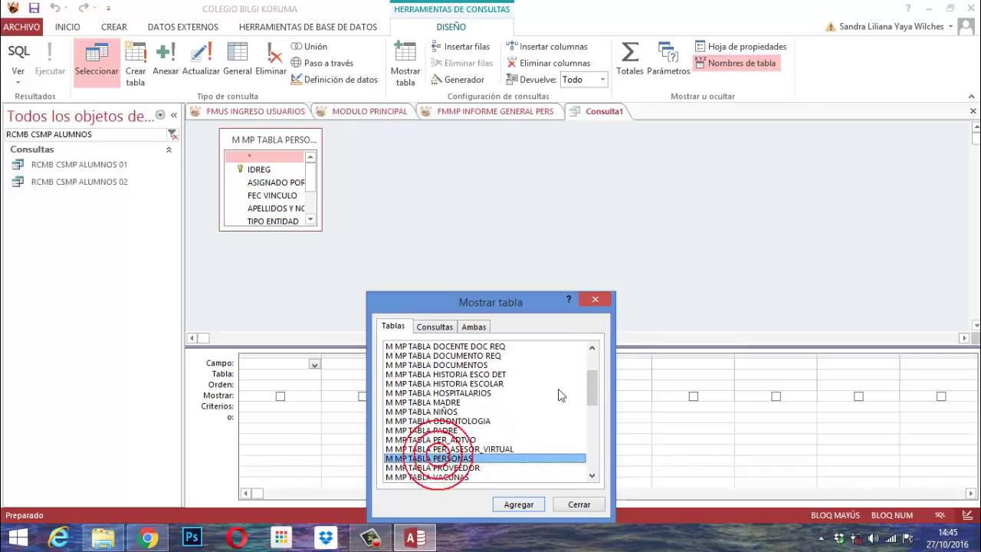
Add the M MP TABLA CONTACTO EMERG and M MP TABLA CONTACTO DETALLE tables to the query and finish adding tables.
{"action": "left_click_drag", "start_coordinate": [595, 388], "coordinate": [598, 360]}
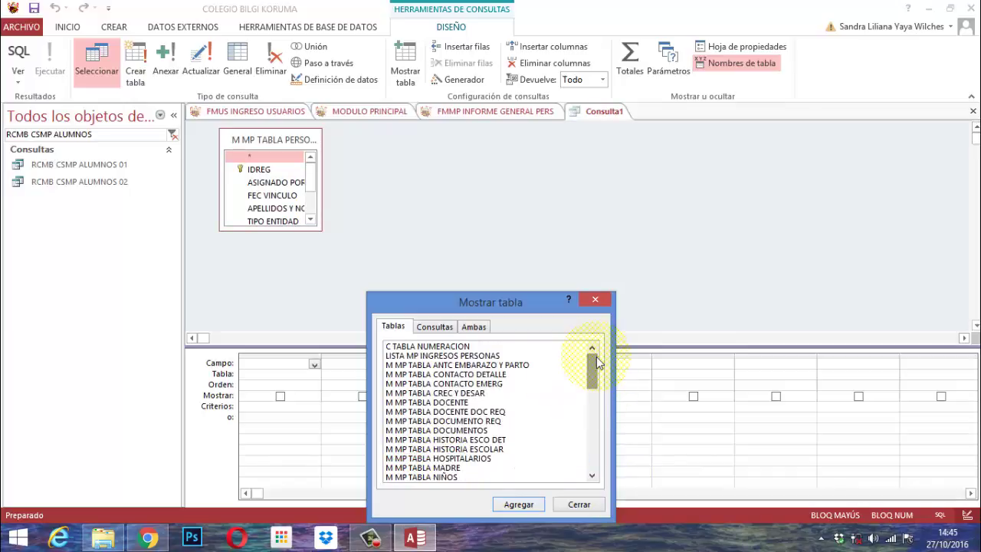
{"action": "double_click", "coordinate": [470, 384]}
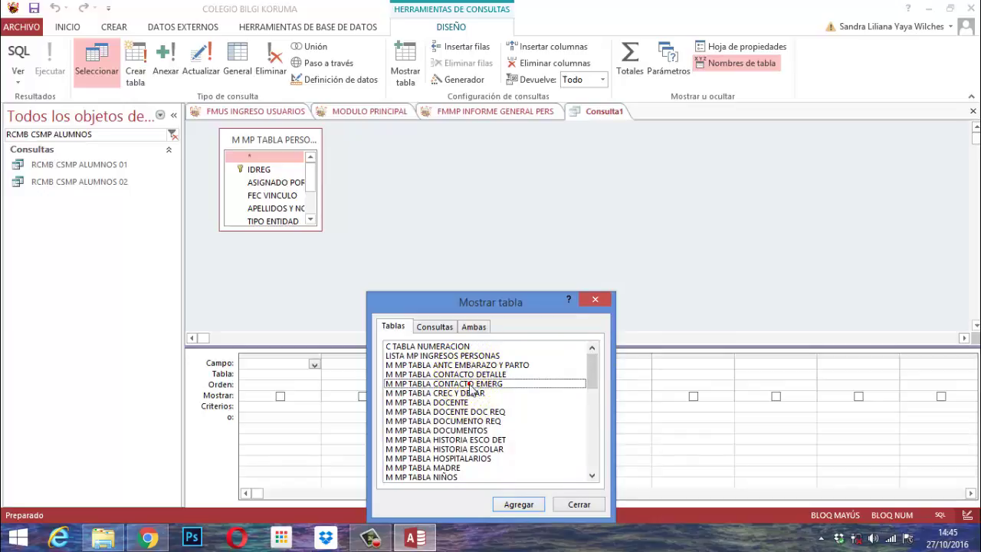
{"action": "double_click", "coordinate": [460, 374]}
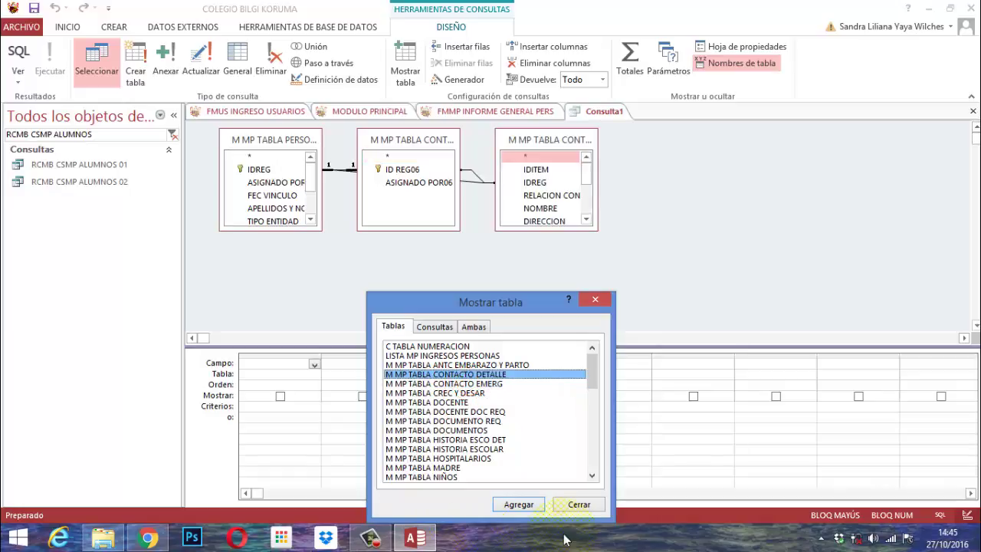
{"action": "left_click", "coordinate": [577, 505]}
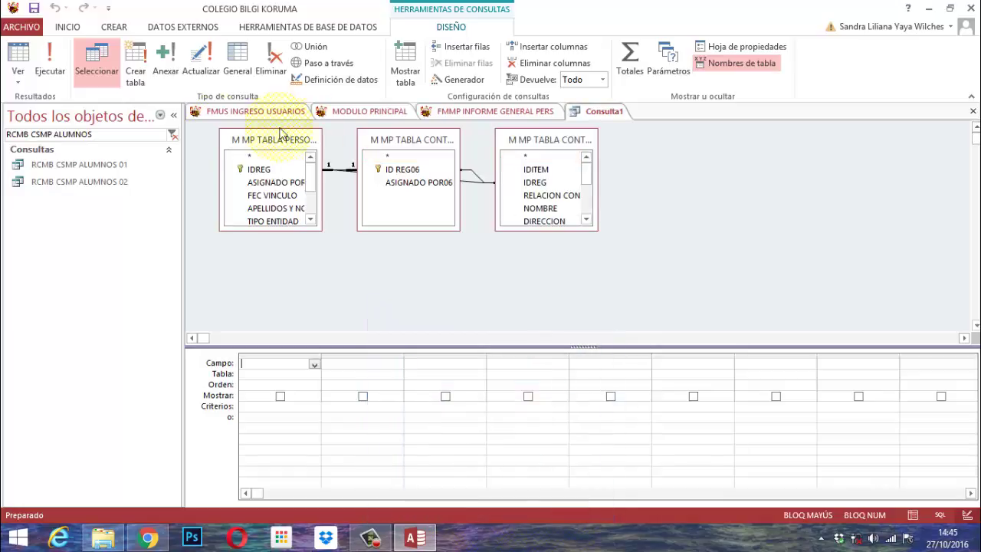
Add IDREG and APELLIDOS Y NOMBRES from the PERSONAS table, running the query after each to check the records.
{"action": "double_click", "coordinate": [257, 170]}
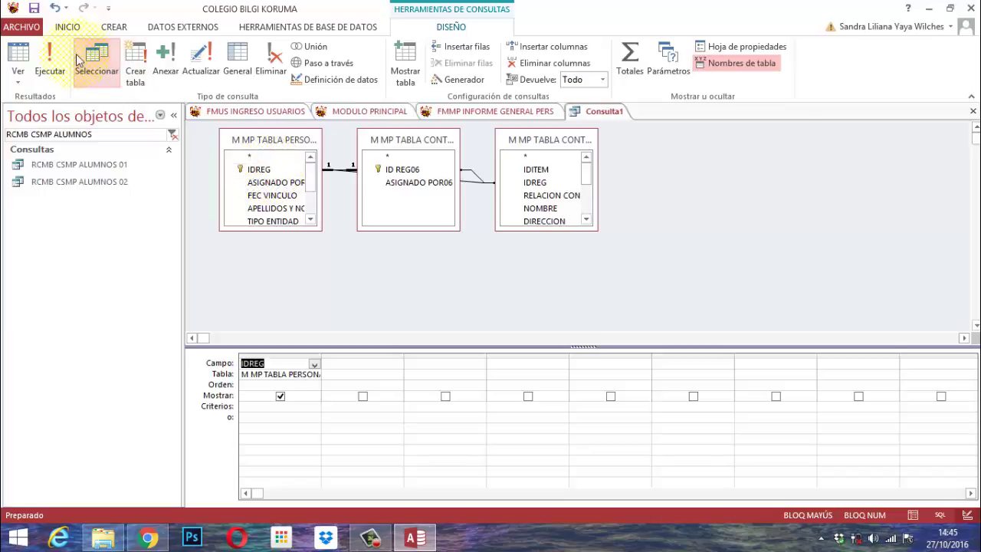
{"action": "left_click", "coordinate": [49, 61]}
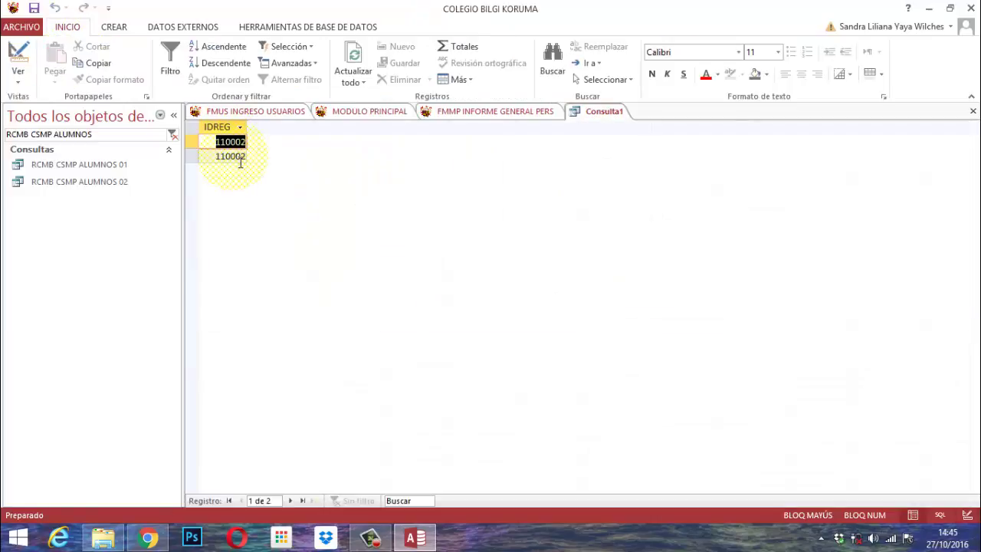
{"action": "left_click", "coordinate": [18, 57]}
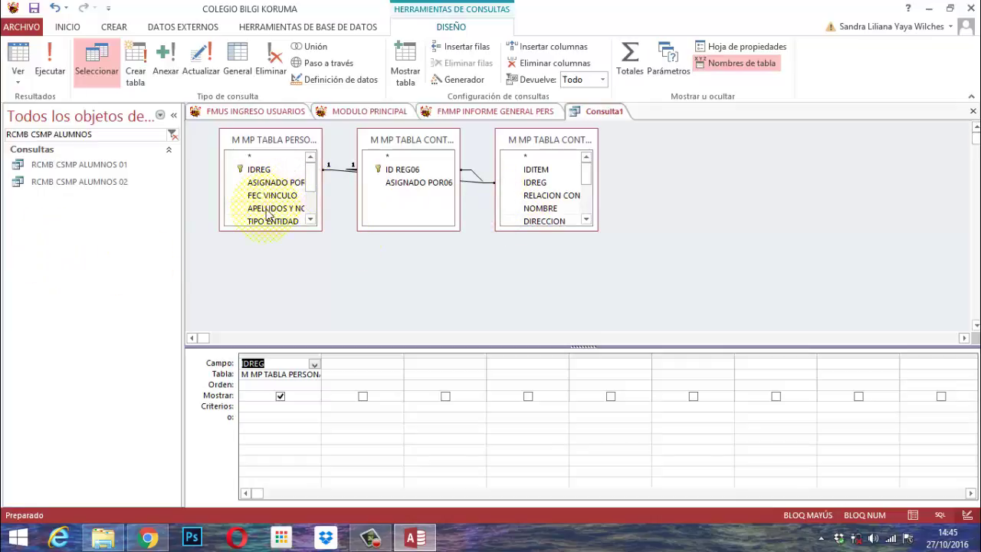
{"action": "double_click", "coordinate": [268, 210]}
{"action": "left_click", "coordinate": [53, 59]}
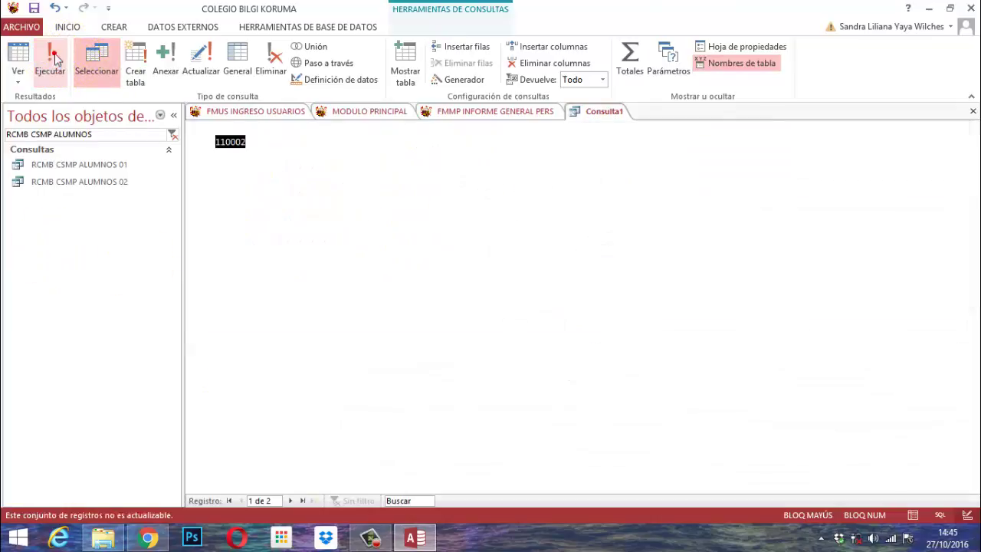
{"action": "left_click", "coordinate": [16, 51]}
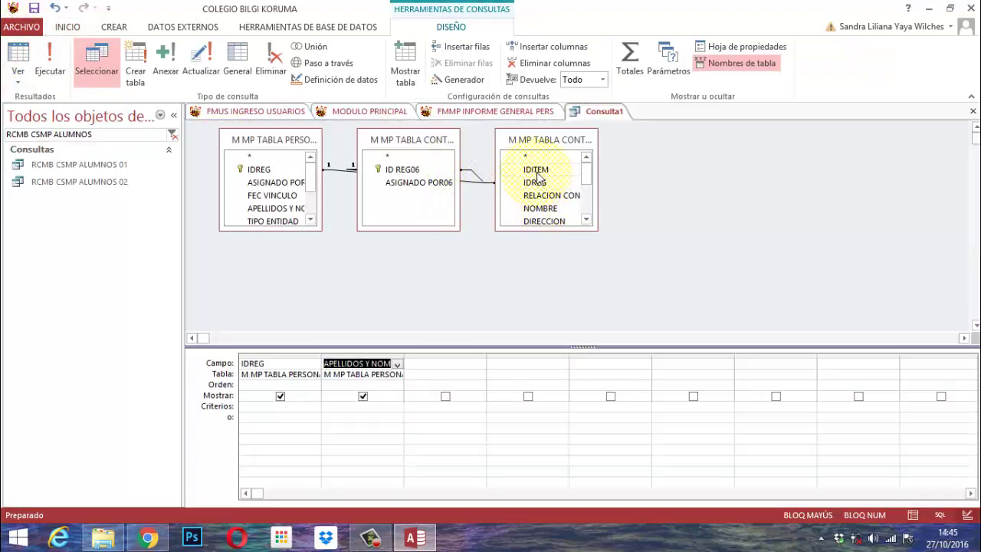
Add the IDITEM, RELACION CON EL NIÑO, NOMBRE, DIRECCION, TELFIJO and MOVIL fields from the CONTACTO DETALLE table to the query.
{"action": "double_click", "coordinate": [534, 172]}
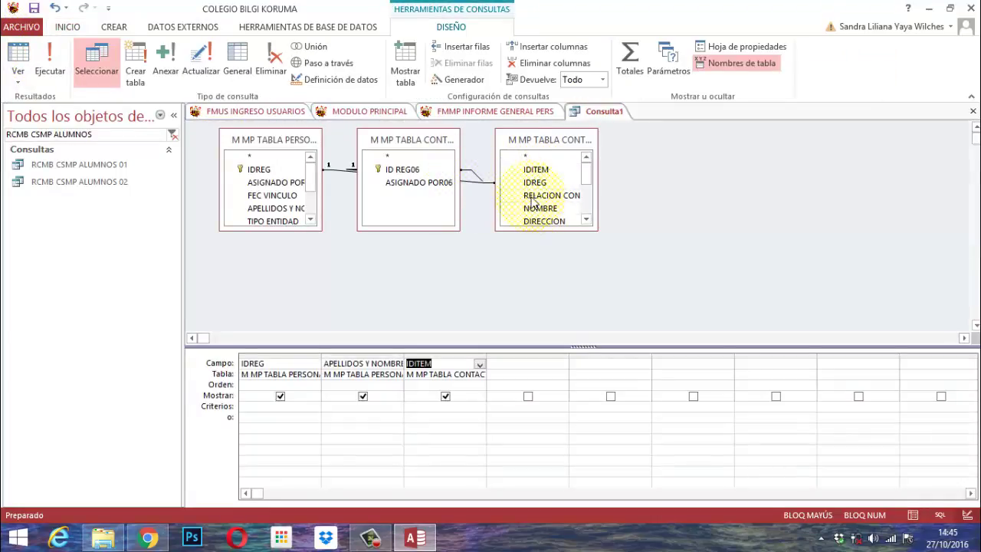
{"action": "left_click", "coordinate": [532, 197]}
{"action": "double_click", "coordinate": [532, 196]}
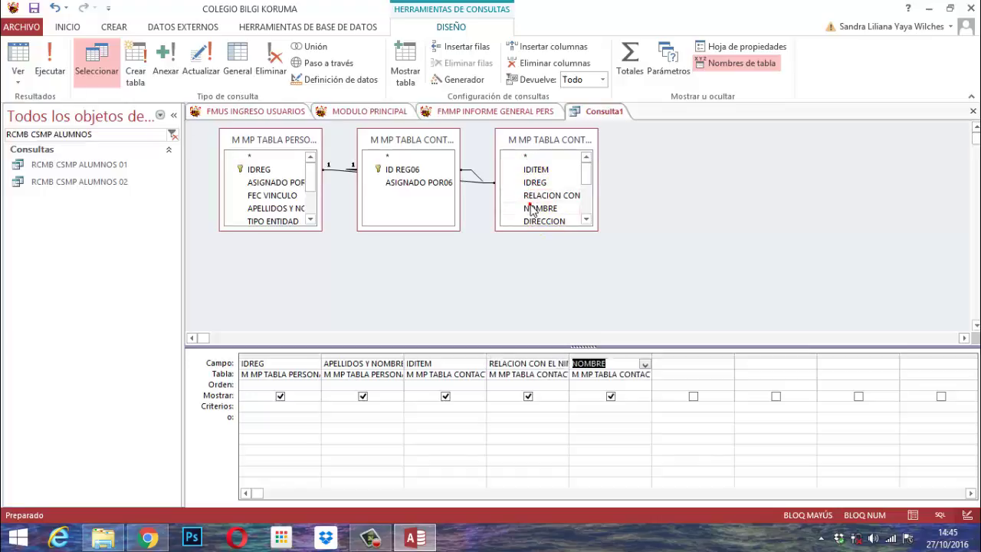
{"action": "double_click", "coordinate": [532, 208]}
{"action": "left_click_drag", "start_coordinate": [558, 229], "coordinate": [575, 277]}
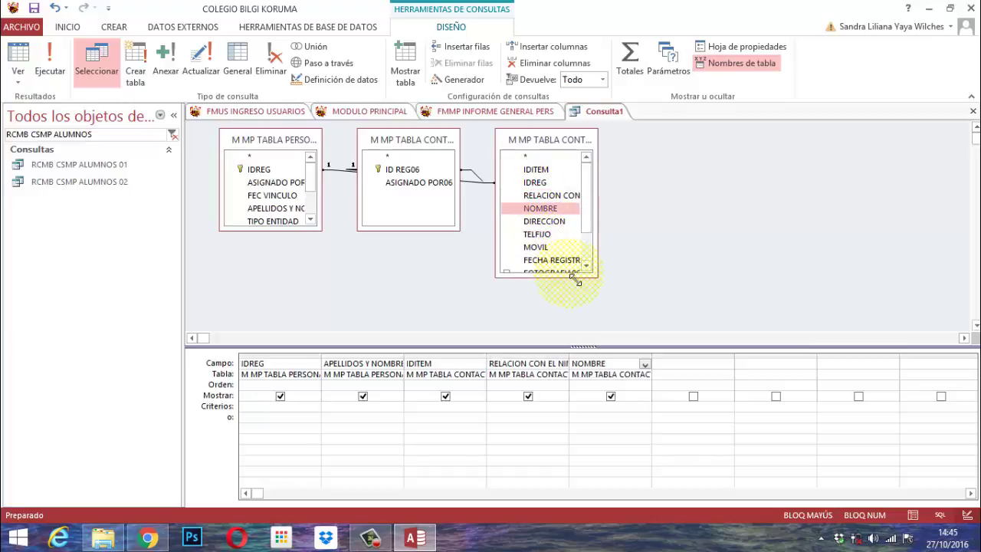
{"action": "double_click", "coordinate": [545, 220]}
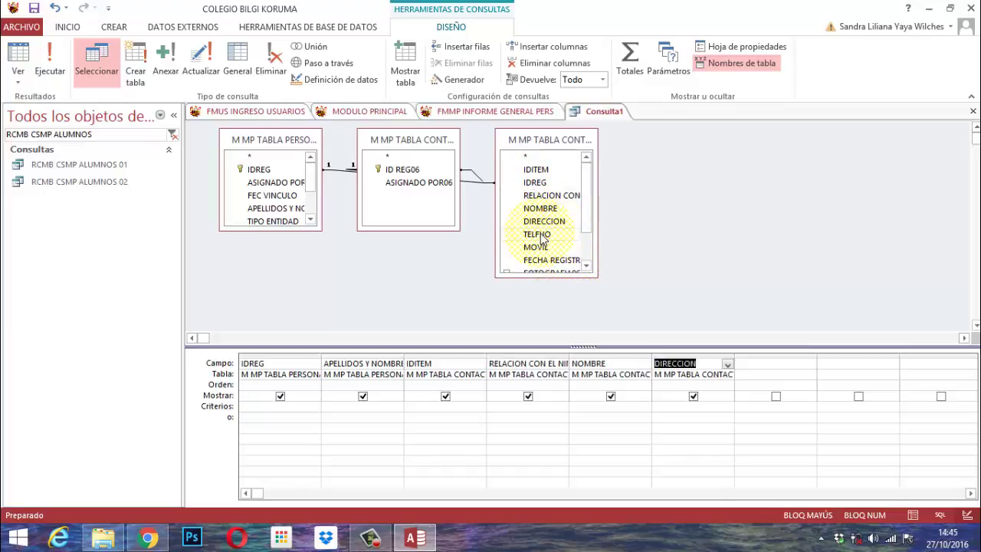
{"action": "double_click", "coordinate": [539, 234]}
{"action": "left_click", "coordinate": [537, 248]}
{"action": "double_click", "coordinate": [536, 248]}
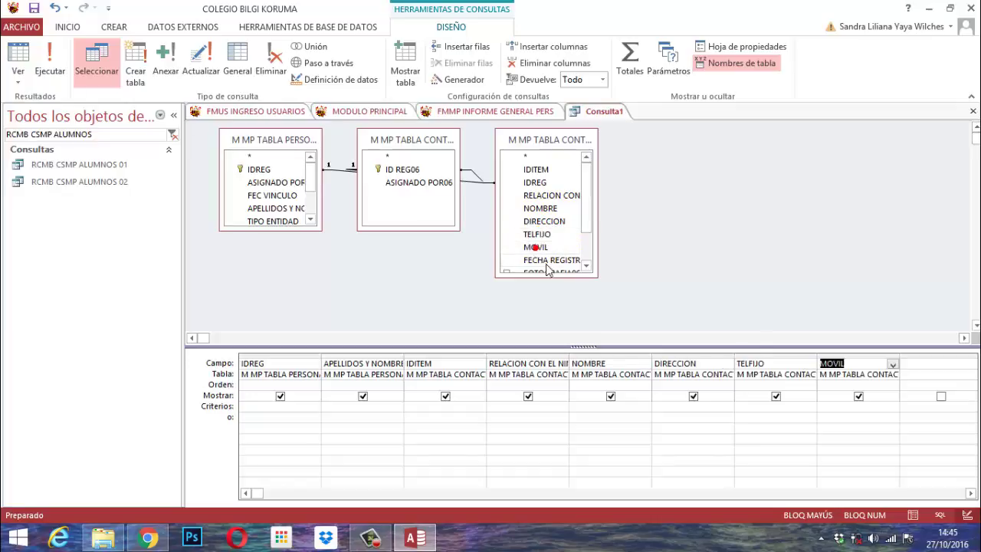
Add the FECHA REGISTRO06 and FOTOGRAFIA06 fields, run the query to check the records and return to design view.
{"action": "left_click_drag", "start_coordinate": [554, 277], "coordinate": [562, 323]}
{"action": "double_click", "coordinate": [556, 260]}
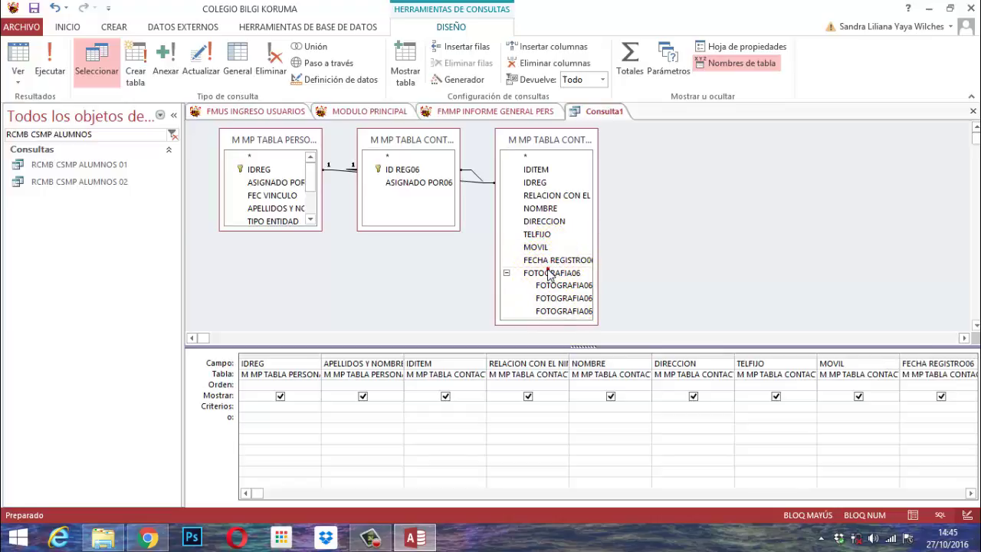
{"action": "left_click", "coordinate": [48, 67]}
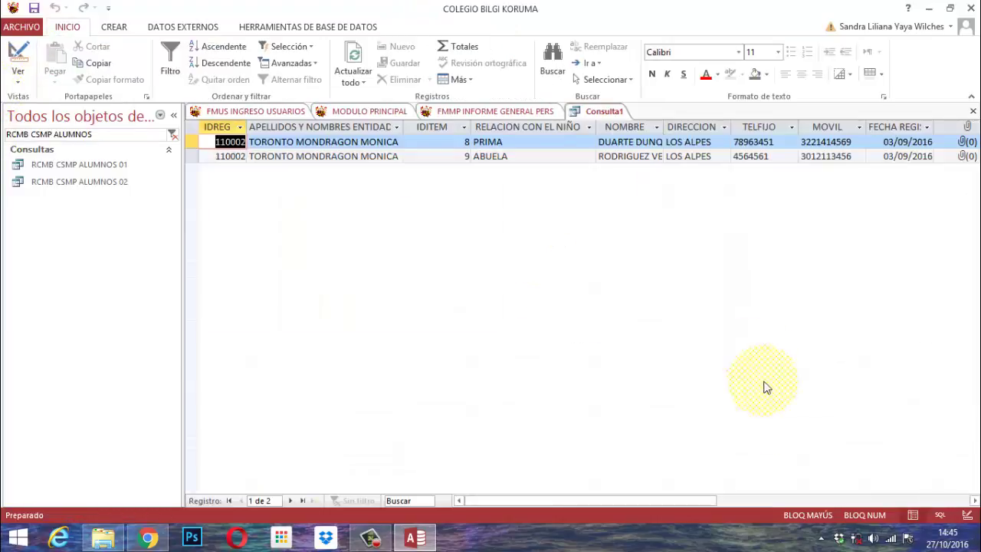
{"action": "left_click", "coordinate": [974, 500]}
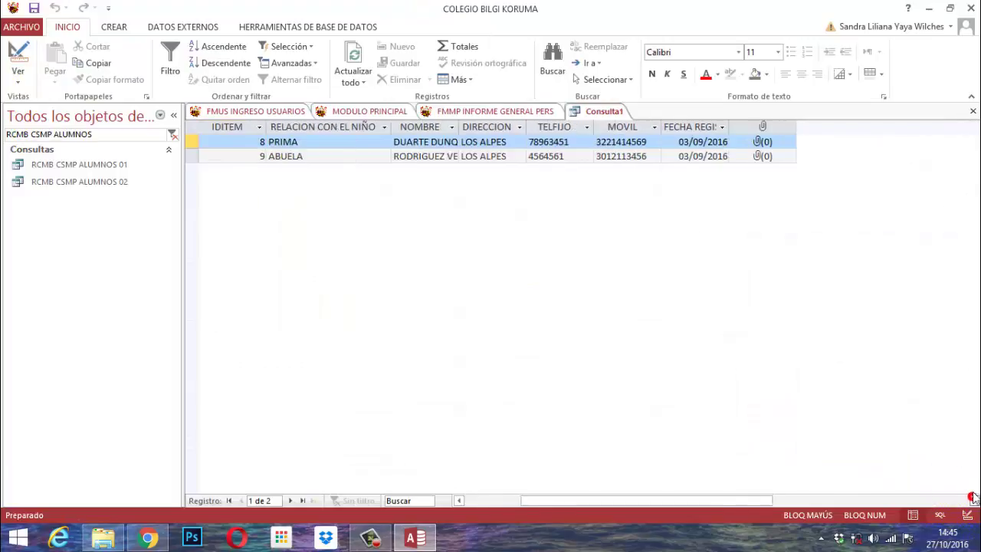
{"action": "left_click", "coordinate": [16, 52]}
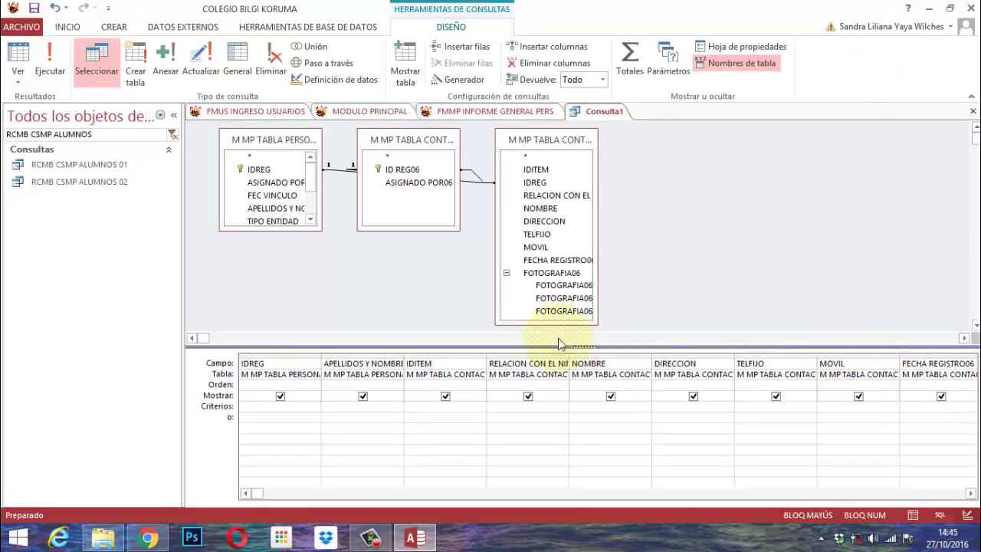
Enlarge and rearrange the PERSONAS, CONTACTO EMERG and CONTACTO DETALLE table boxes so their full names and more fields show.
{"action": "left_click_drag", "start_coordinate": [602, 151], "coordinate": [714, 156]}
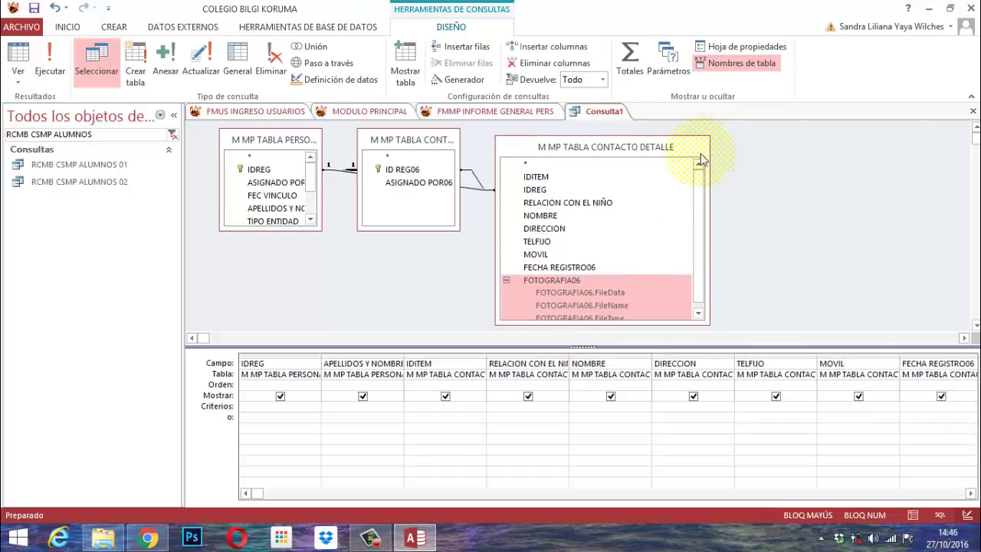
{"action": "left_click_drag", "start_coordinate": [563, 148], "coordinate": [641, 142]}
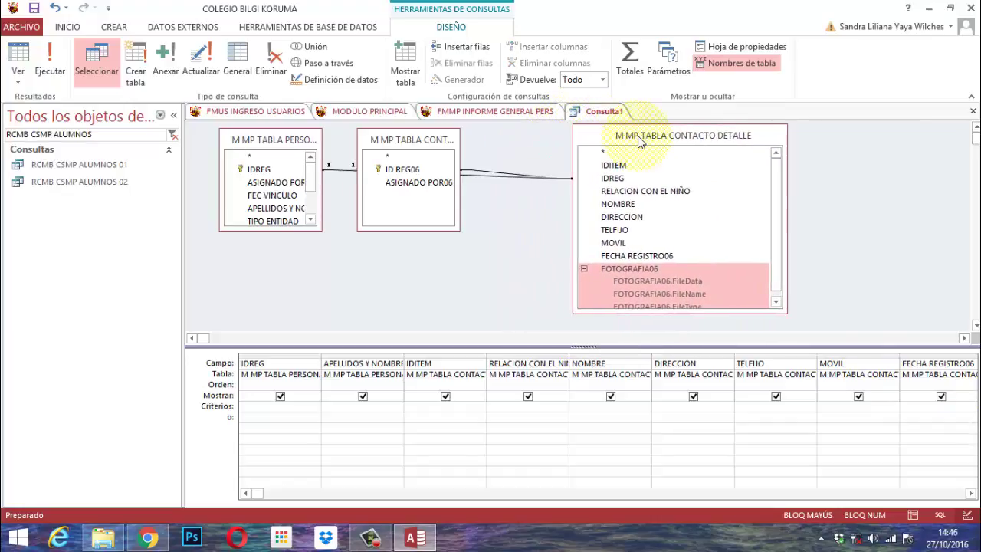
{"action": "left_click_drag", "start_coordinate": [465, 134], "coordinate": [534, 136]}
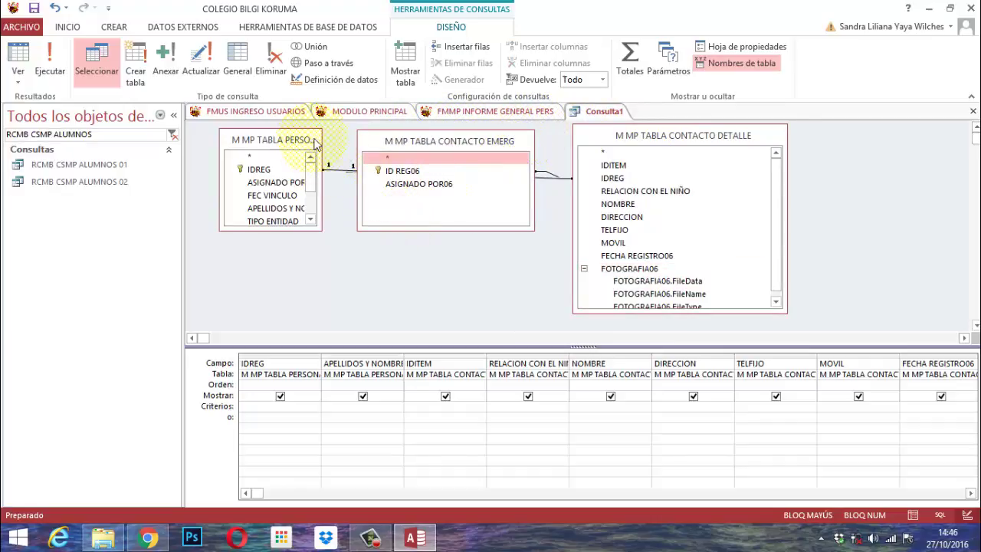
{"action": "left_click", "coordinate": [224, 144]}
{"action": "left_click_drag", "start_coordinate": [223, 144], "coordinate": [188, 142]}
{"action": "left_click_drag", "start_coordinate": [272, 231], "coordinate": [276, 292]}
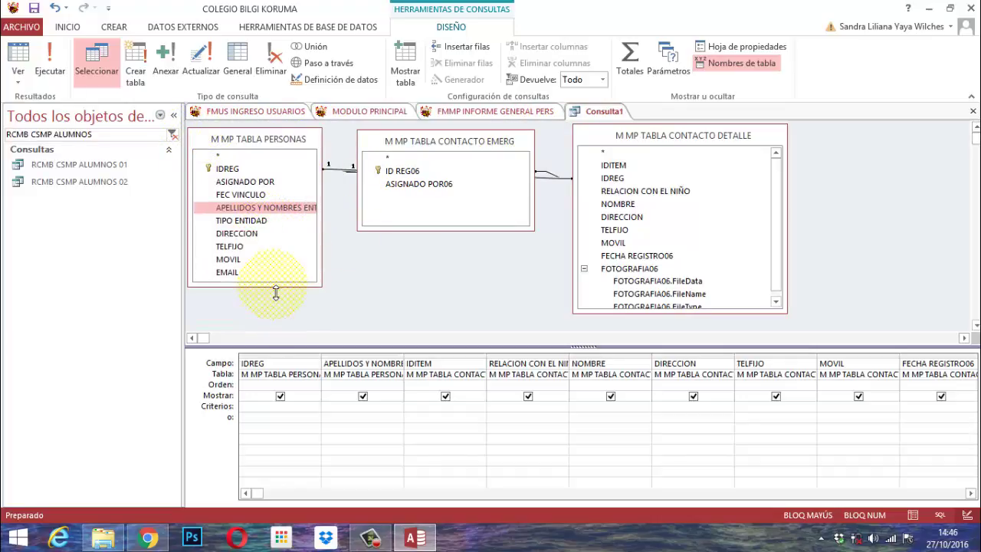
Save the emergency-contact query as RCMB CSMP ALUMNOS 03 and close it.
{"action": "right_click", "coordinate": [604, 109]}
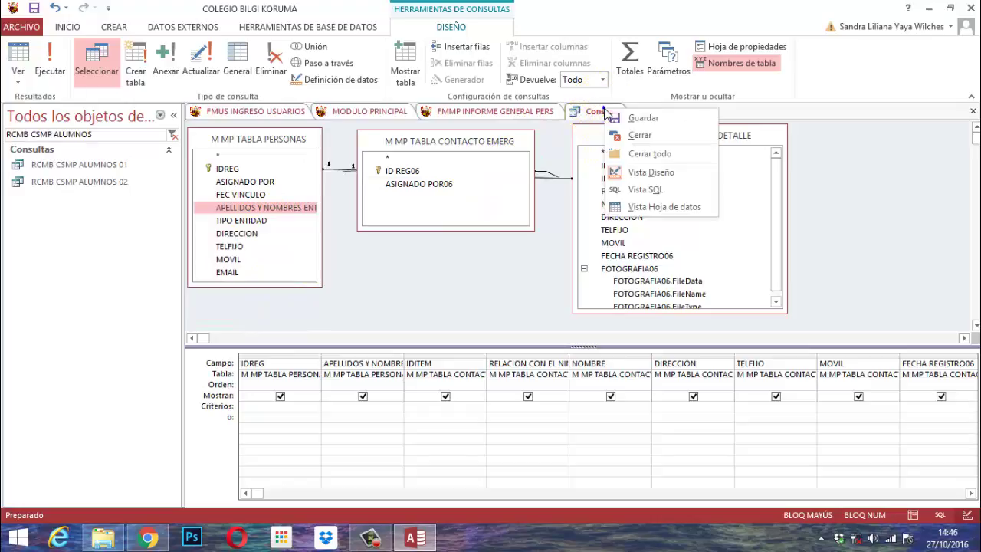
{"action": "left_click", "coordinate": [635, 120]}
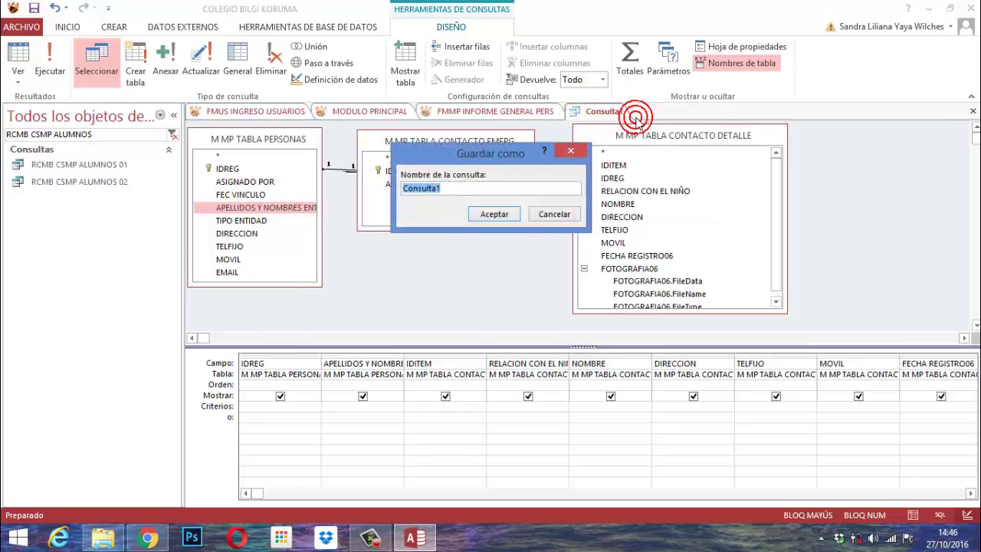
{"action": "type", "text": "RCMB CSMP ALUMNOS 03"}
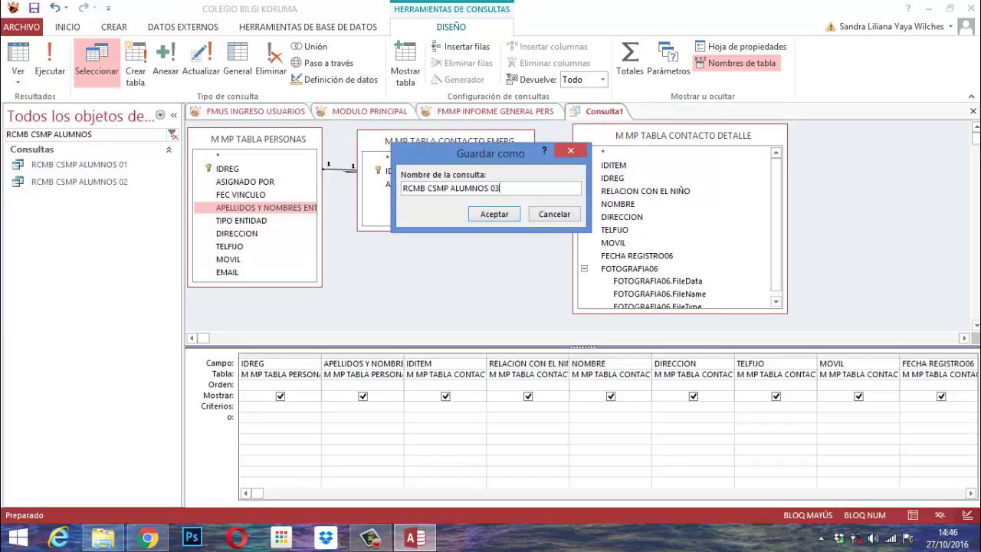
{"action": "left_click", "coordinate": [489, 215]}
{"action": "right_click", "coordinate": [628, 113]}
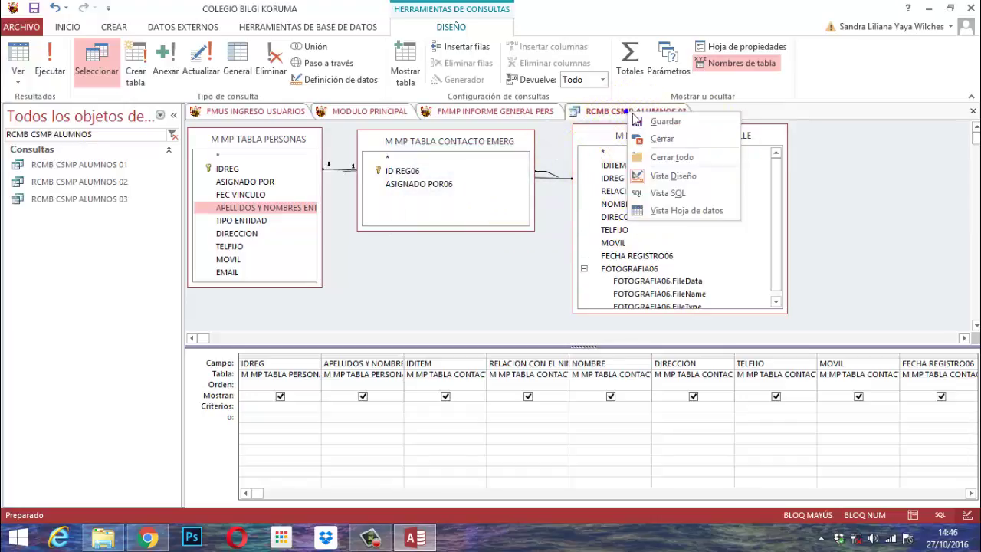
{"action": "left_click", "coordinate": [652, 140]}
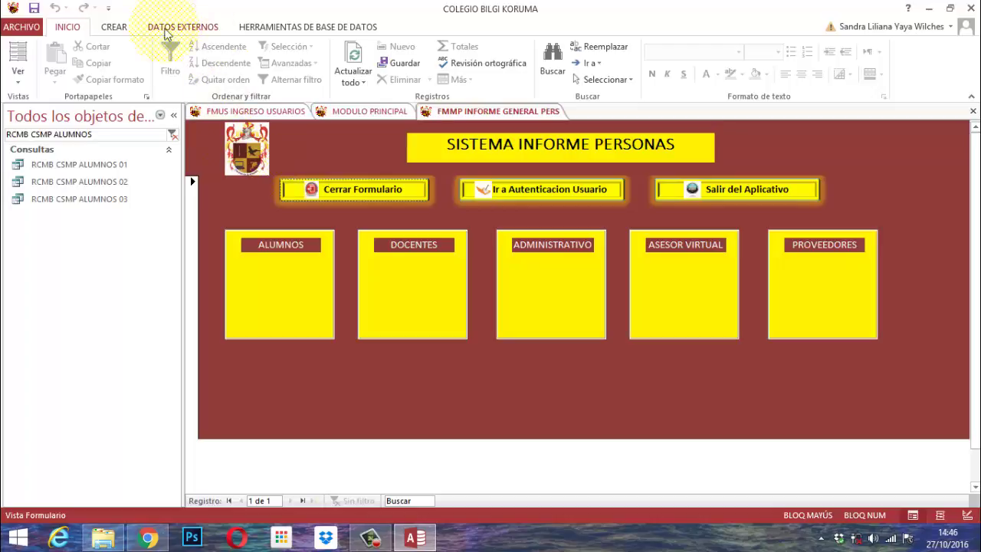
Create another query in design view and add the M MP TABLA PERSONAS table to it.
{"action": "left_click", "coordinate": [115, 27]}
{"action": "left_click", "coordinate": [261, 61]}
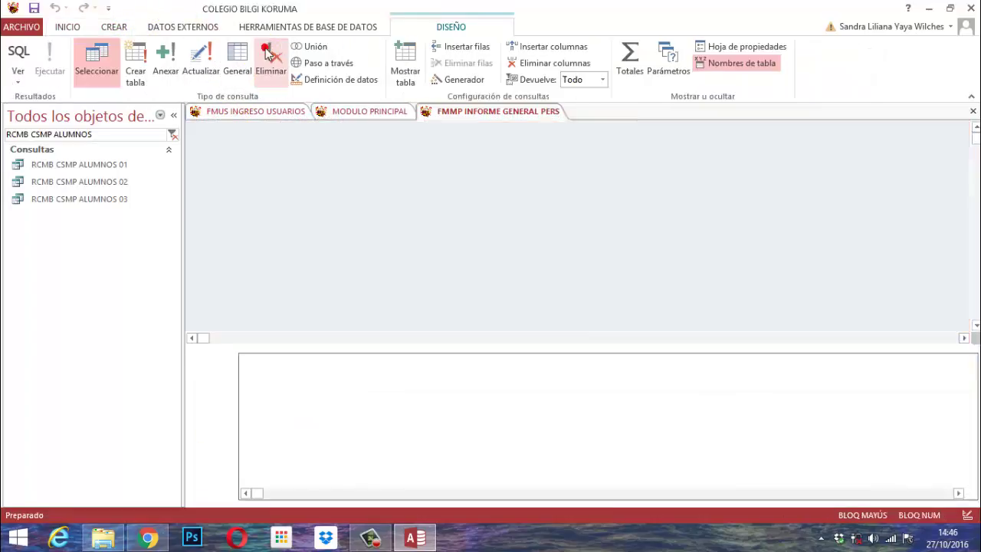
{"action": "left_click", "coordinate": [592, 476]}
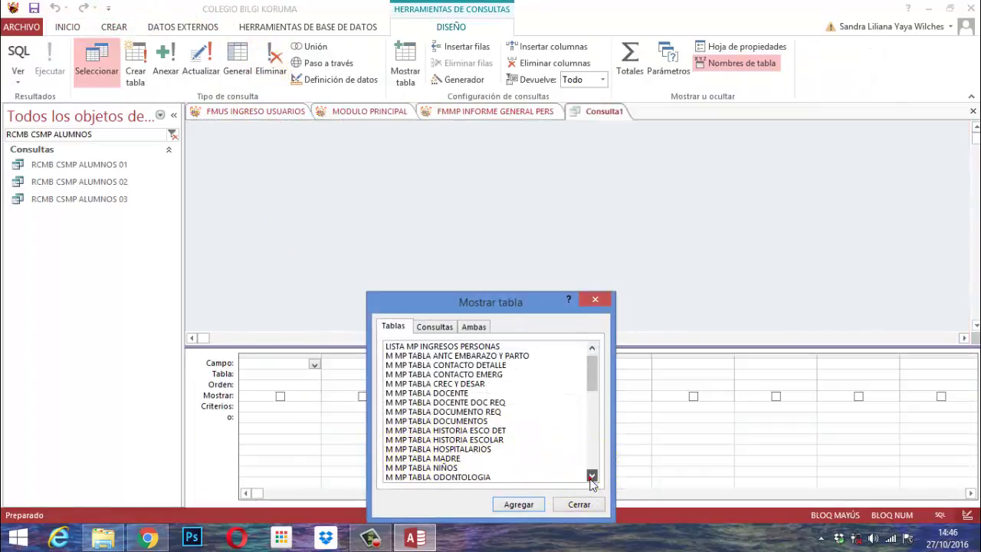
{"action": "left_click", "coordinate": [591, 476]}
{"action": "left_click", "coordinate": [592, 475]}
{"action": "left_click", "coordinate": [592, 476]}
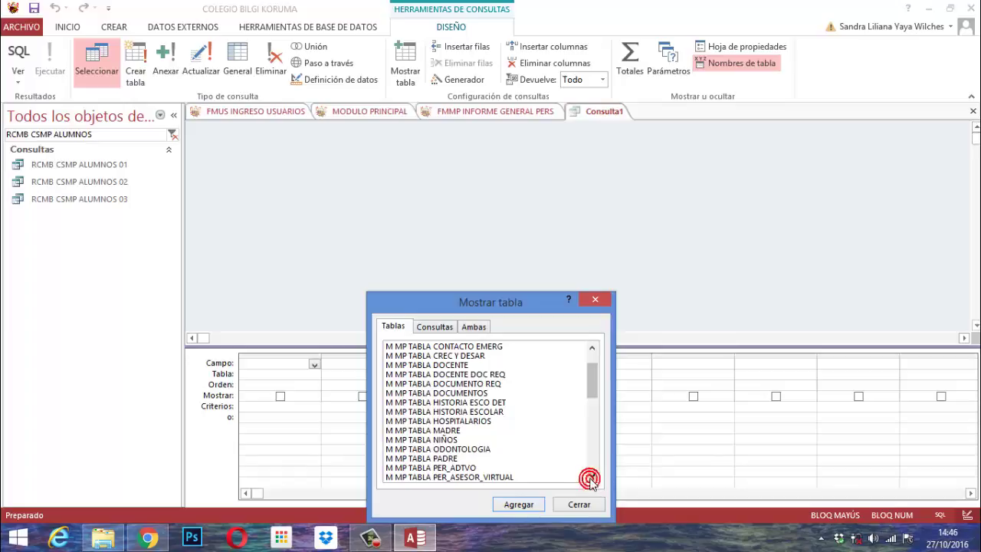
{"action": "left_click", "coordinate": [592, 475]}
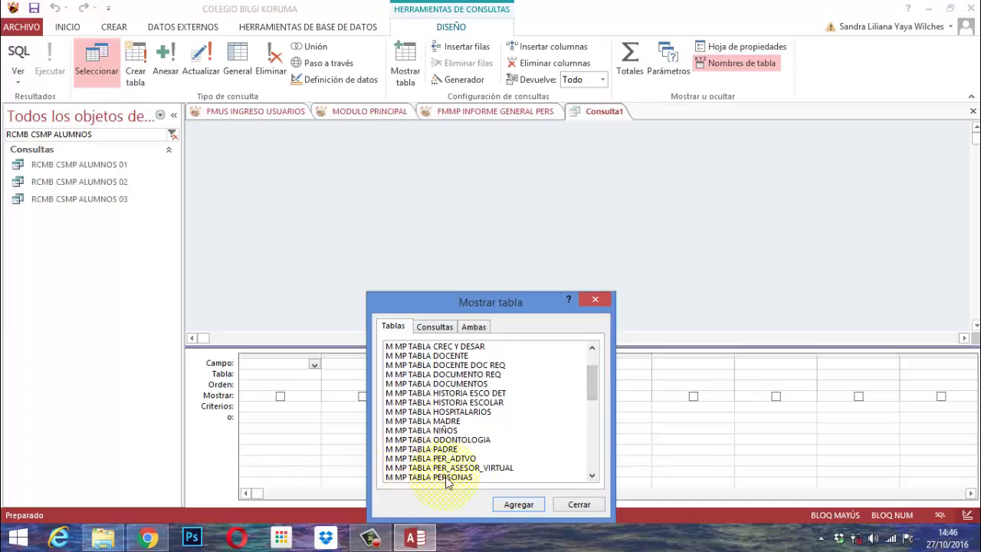
{"action": "double_click", "coordinate": [446, 477]}
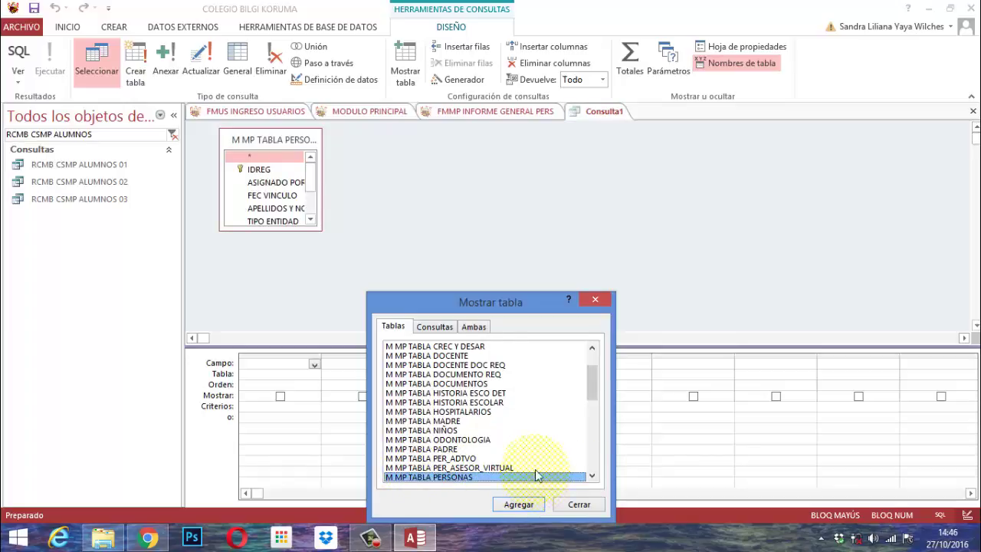
Add the M MP TABLA DOCUMENTOS and M MP TABLA DOCUMENTO REQ tables to the query and finish adding tables.
{"action": "double_click", "coordinate": [475, 383]}
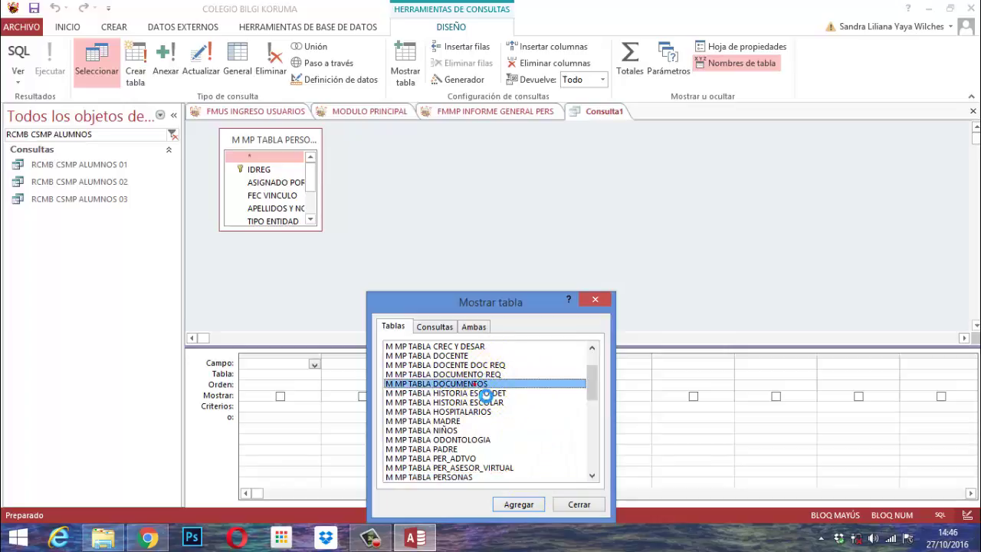
{"action": "double_click", "coordinate": [473, 373]}
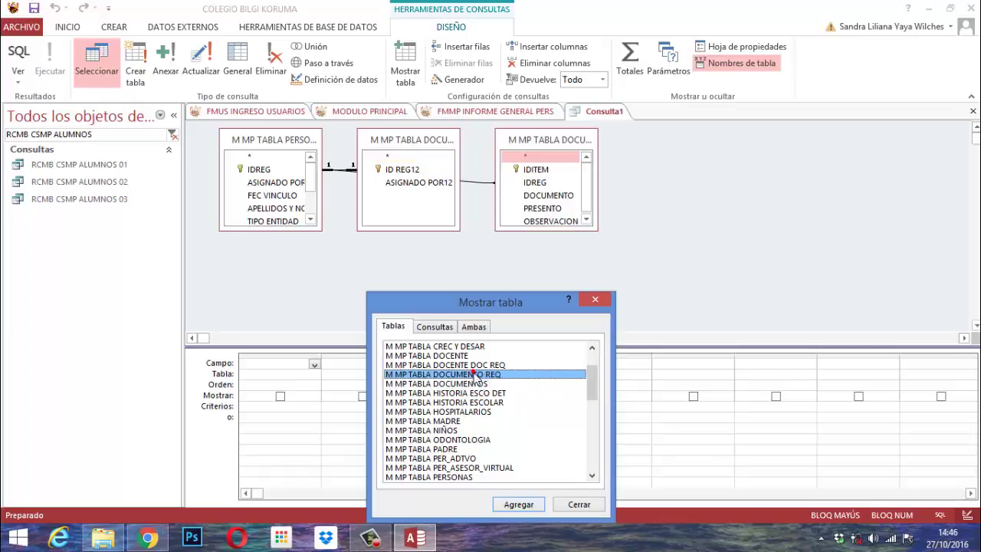
{"action": "left_click", "coordinate": [579, 503]}
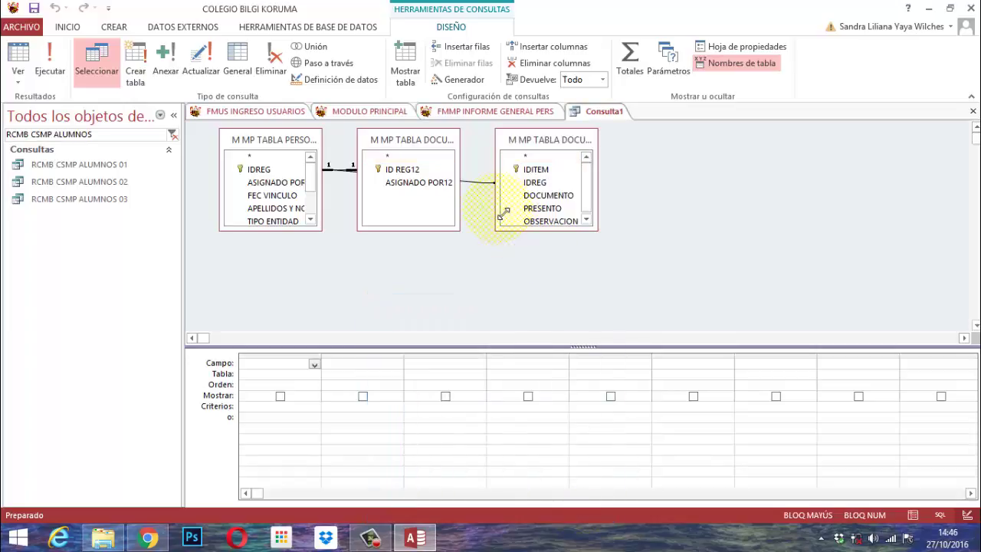
Add IDREG and the APELLIDOS Y NOMBRES field from the PERSONAS table, running the query after each and returning to design view.
{"action": "double_click", "coordinate": [256, 170]}
{"action": "left_click", "coordinate": [50, 70]}
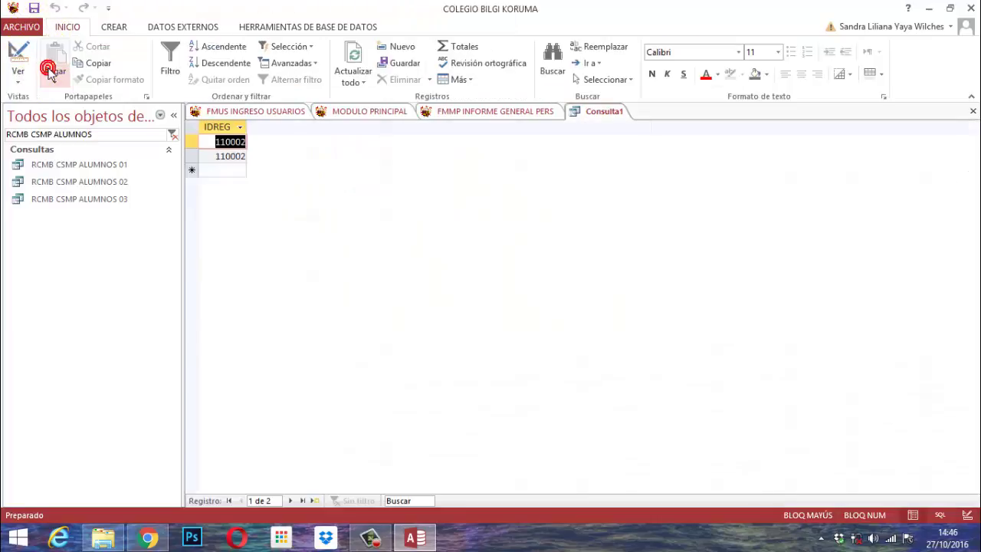
{"action": "left_click", "coordinate": [18, 57]}
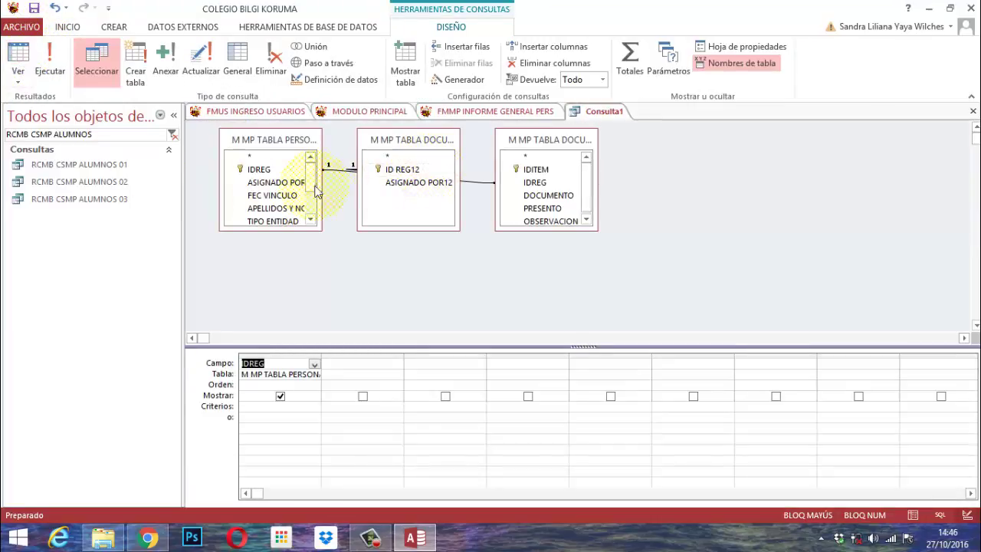
{"action": "double_click", "coordinate": [276, 207]}
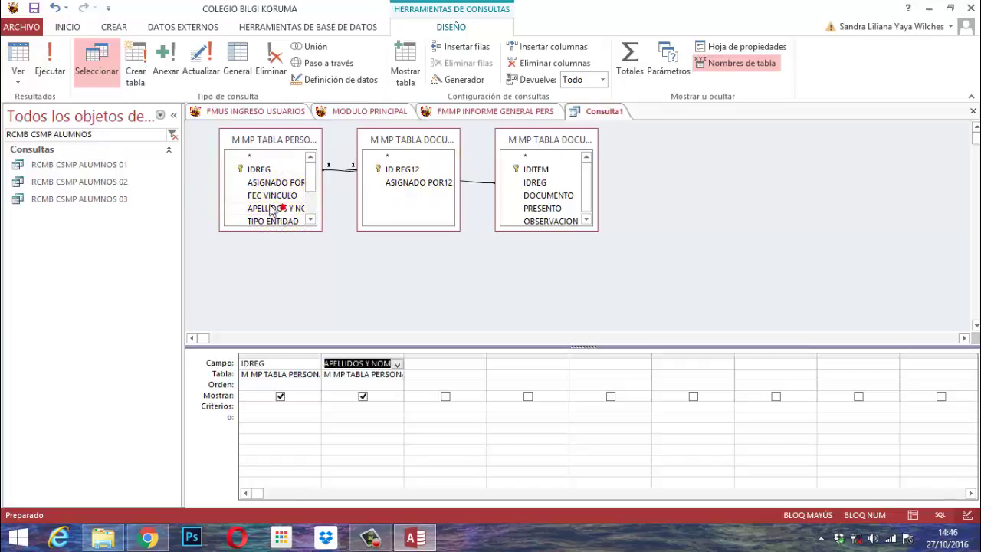
{"action": "left_click", "coordinate": [50, 58]}
{"action": "left_click", "coordinate": [18, 57]}
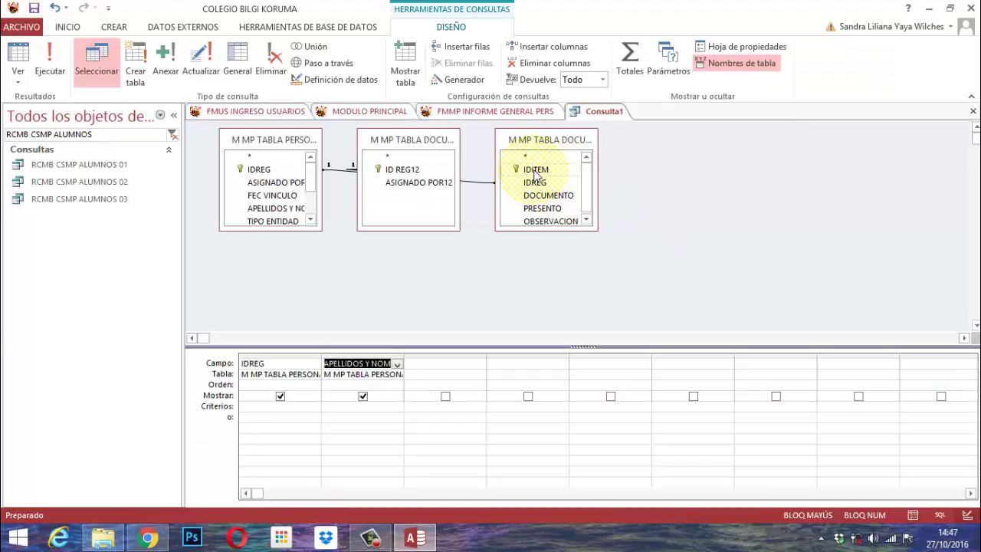
Add the IDITEM, DOCUMENTO, PRESENTO and OBSERVACION fields from the DOCUMENTO REQ table to the query.
{"action": "double_click", "coordinate": [534, 170]}
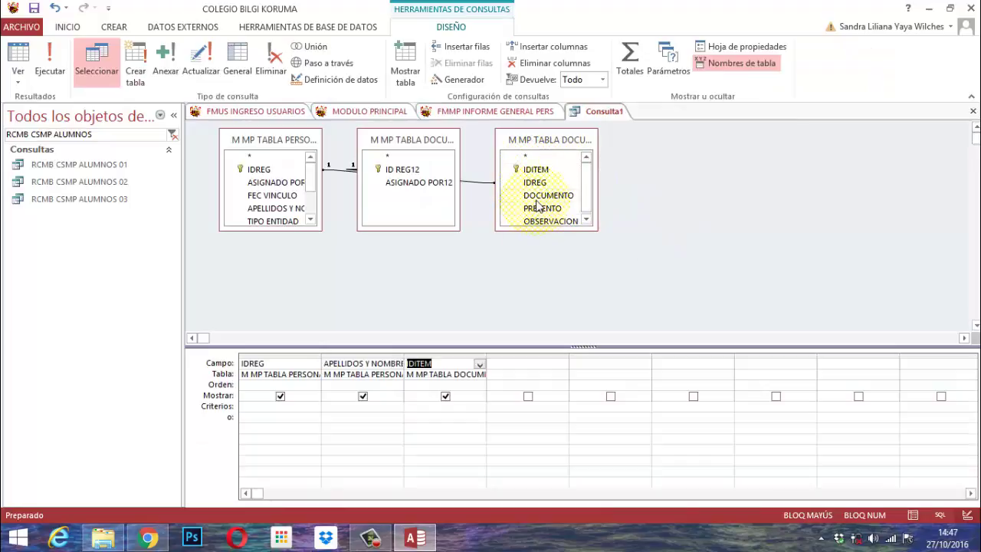
{"action": "double_click", "coordinate": [536, 195]}
{"action": "double_click", "coordinate": [539, 209]}
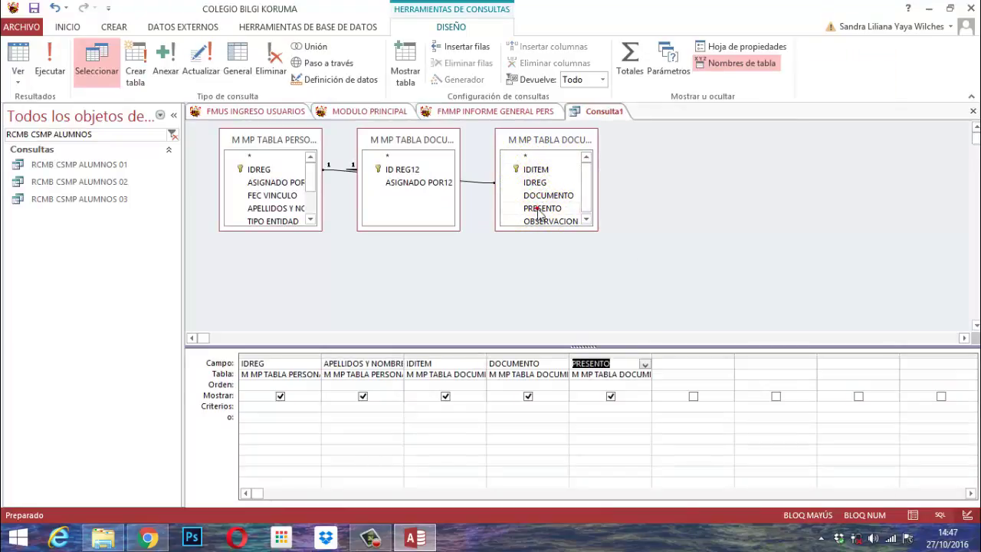
{"action": "double_click", "coordinate": [540, 221]}
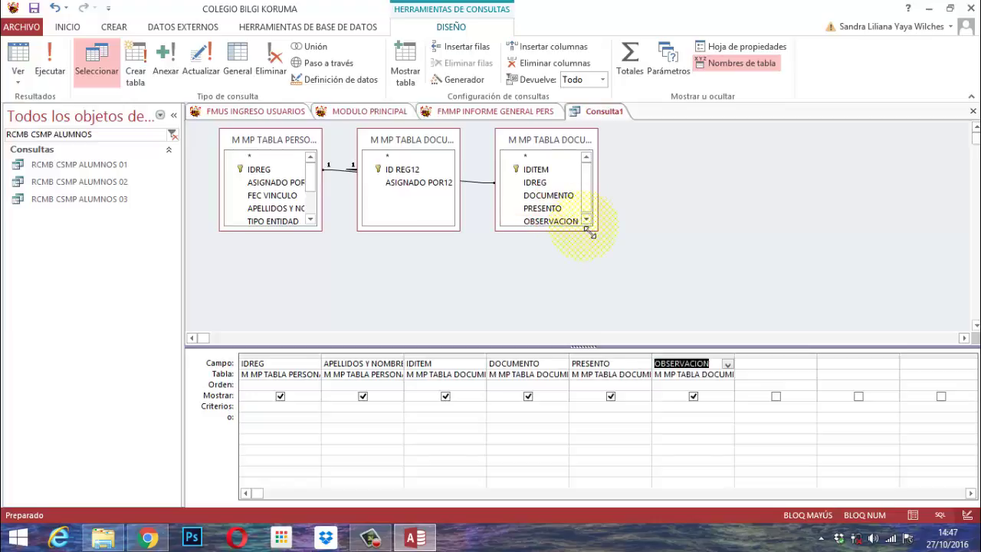
Widen the DOCUMENTO REQ table box and lengthen the PERSONAS table box to show their fields.
{"action": "left_click", "coordinate": [582, 223]}
{"action": "left_click_drag", "start_coordinate": [598, 231], "coordinate": [675, 236]}
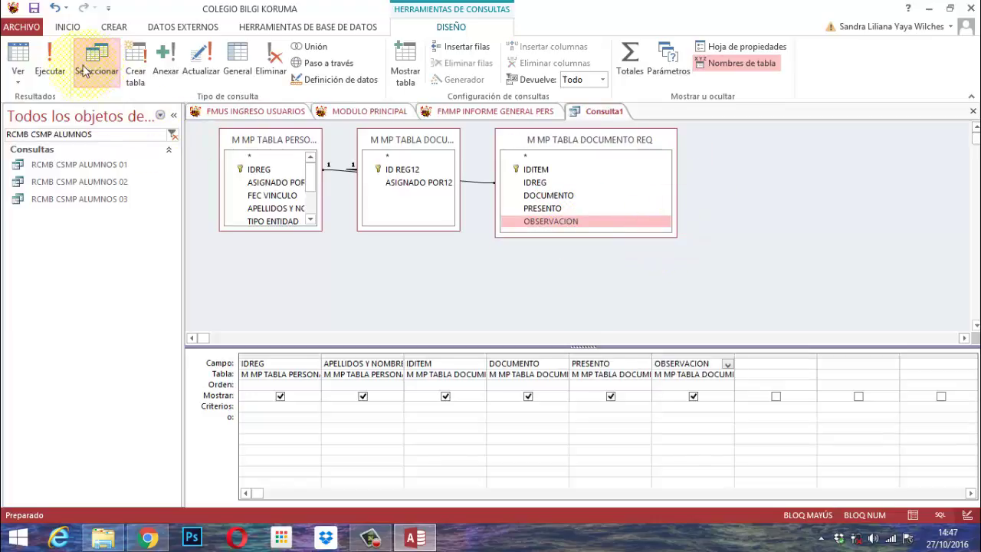
{"action": "left_click_drag", "start_coordinate": [294, 238], "coordinate": [313, 289]}
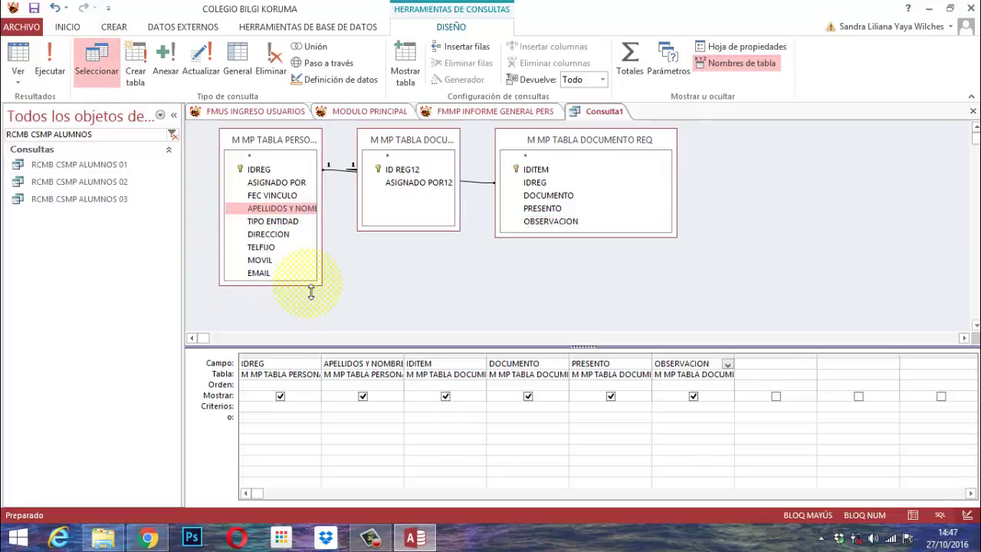
Run the required-documents query to check its records, return to design view and save it as RCMB CSMP ALUMNOS 04.
{"action": "left_click", "coordinate": [43, 57]}
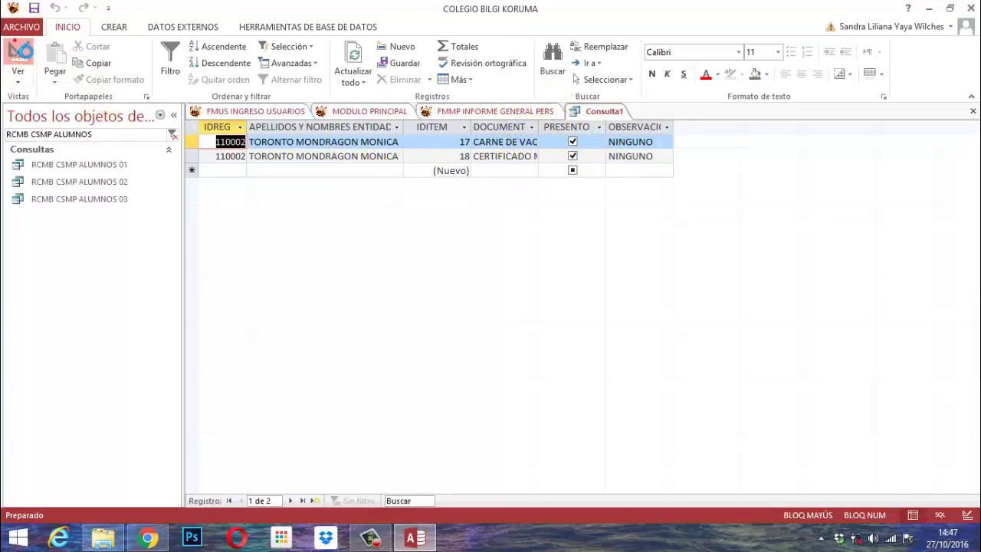
{"action": "left_click", "coordinate": [17, 53]}
{"action": "right_click", "coordinate": [589, 112]}
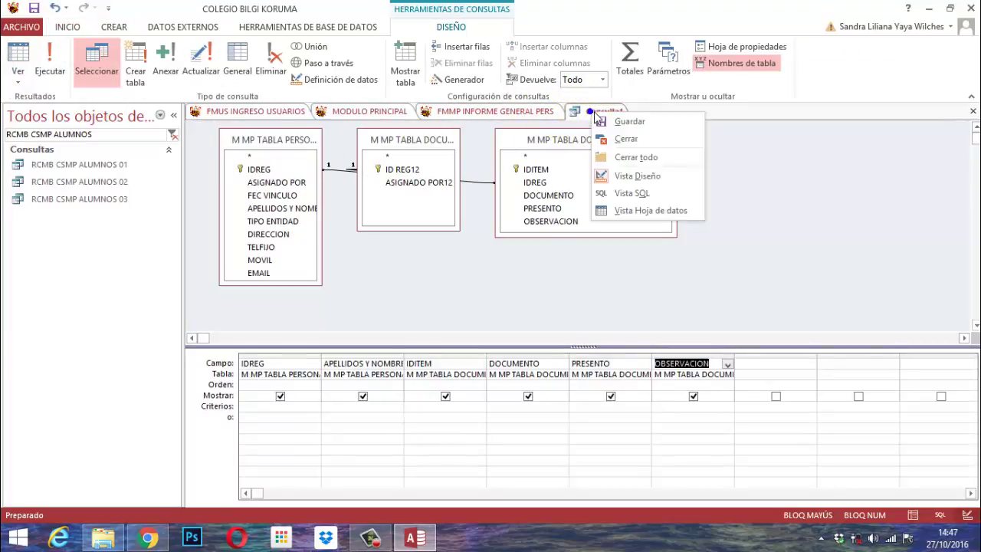
{"action": "left_click", "coordinate": [624, 125]}
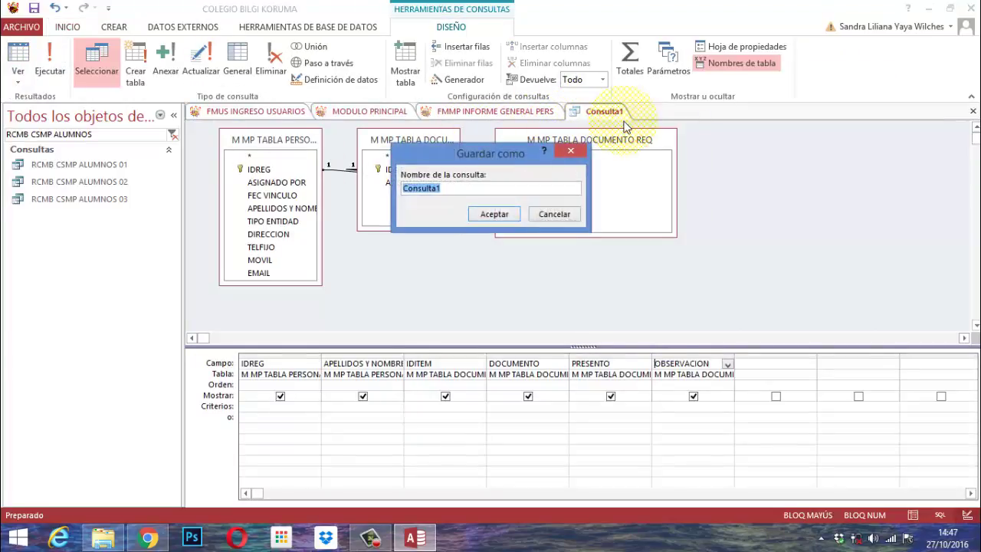
{"action": "type", "text": "RCMB CSMP ALUMNOS 04"}
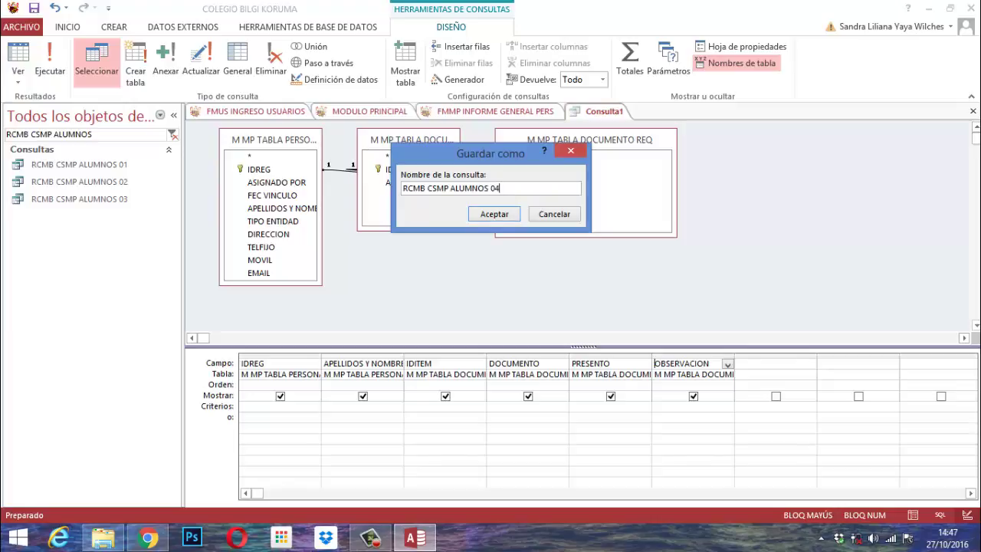
{"action": "left_click", "coordinate": [488, 215]}
{"action": "left_click", "coordinate": [488, 219]}
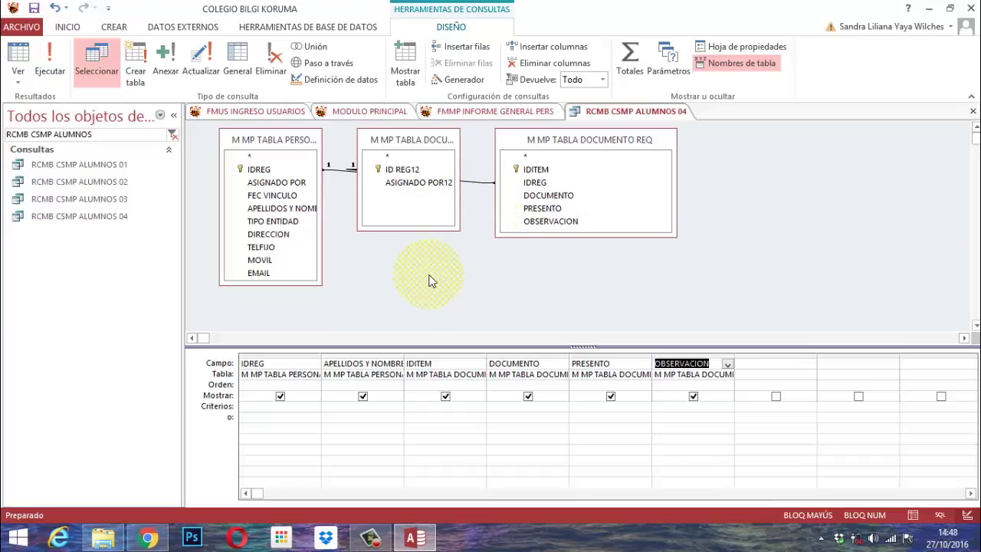
Save the RCMB CSMP ALUMNOS 04 query again and close it.
{"action": "right_click", "coordinate": [625, 116]}
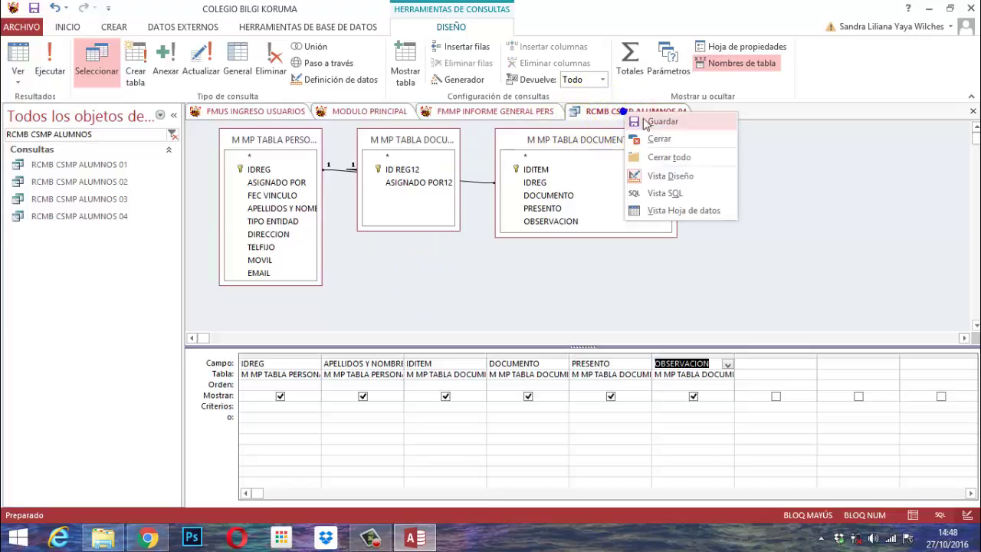
{"action": "left_click", "coordinate": [666, 122]}
{"action": "right_click", "coordinate": [660, 119]}
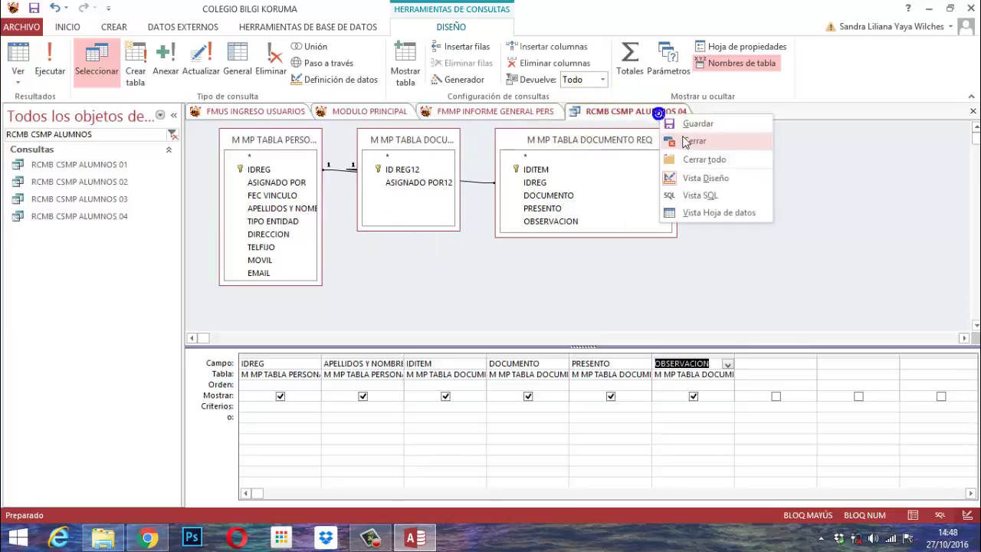
{"action": "left_click", "coordinate": [667, 142]}
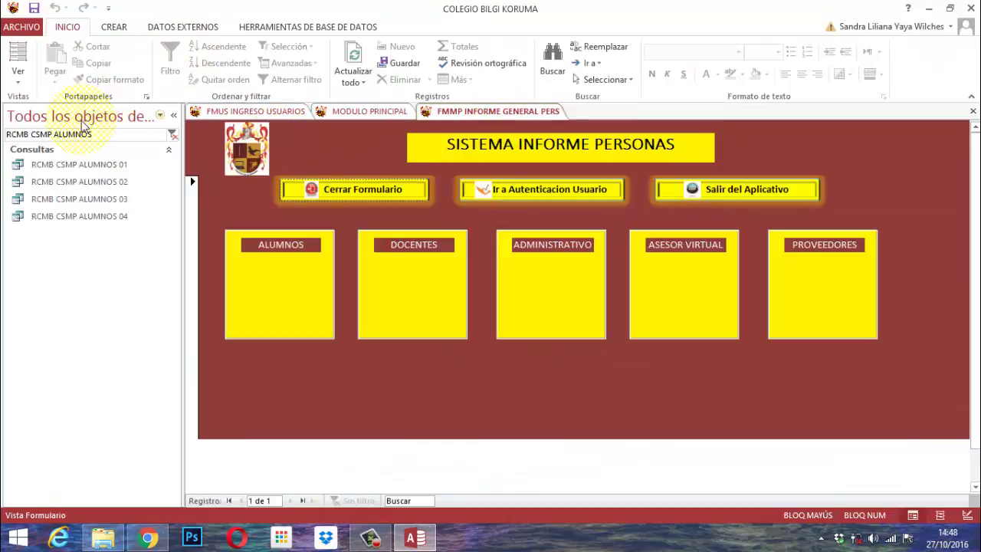
Open the RCMB CSMP ALUMNOS 01 query and switch it to design view.
{"action": "double_click", "coordinate": [80, 165]}
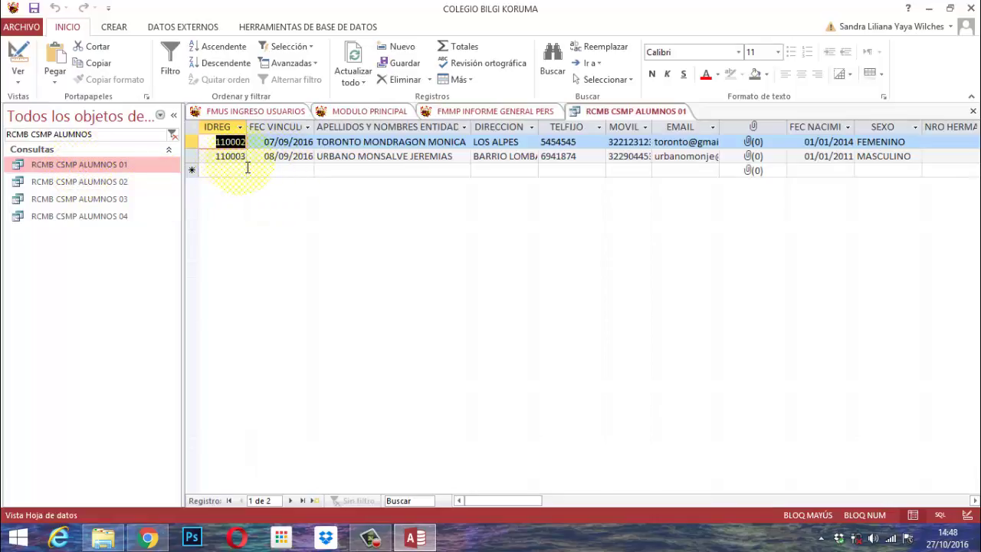
{"action": "left_click", "coordinate": [11, 62]}
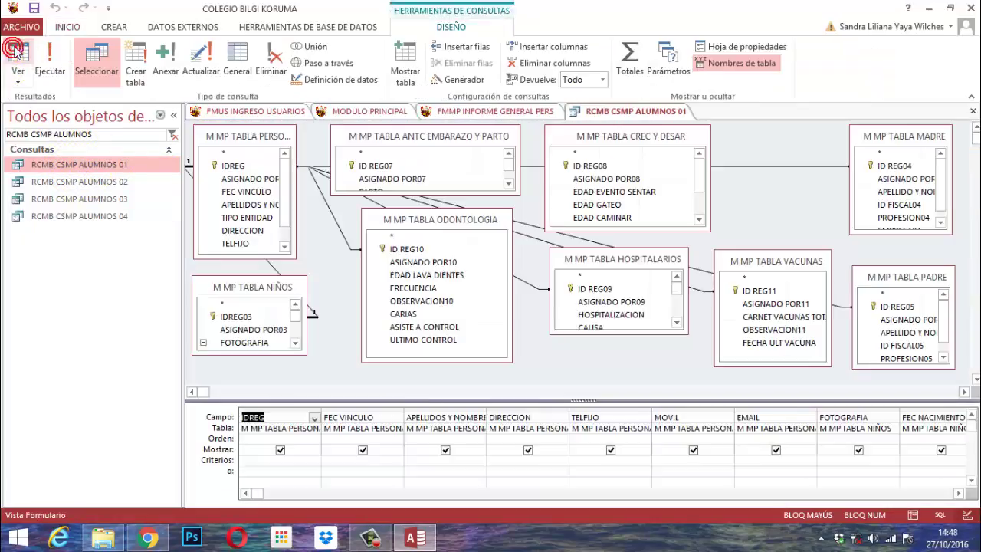
Set the IDREG criterion to the parameter prompt [INDIQUE CODIGO ALUMNOS].
{"action": "left_click", "coordinate": [254, 457]}
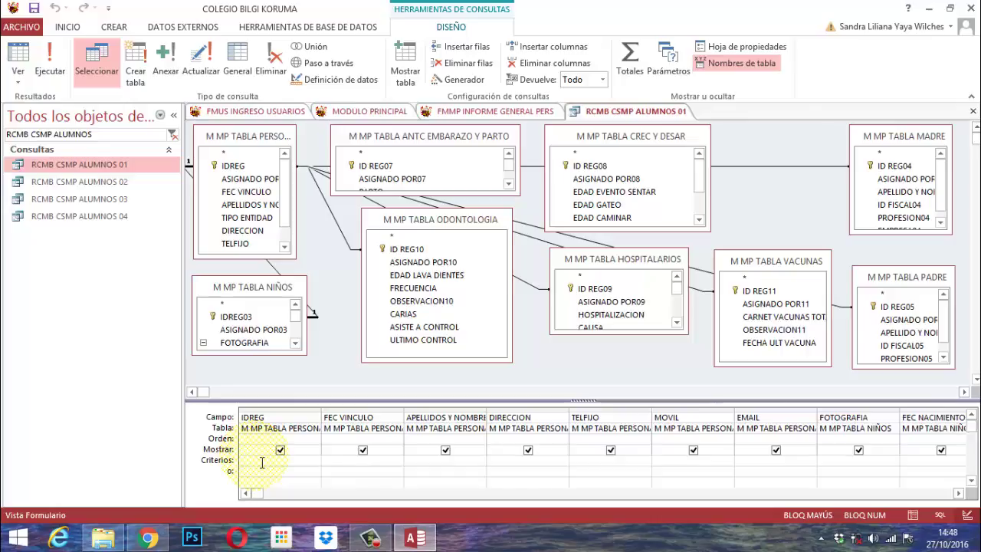
{"action": "type", "text": "[INDIQUE"}
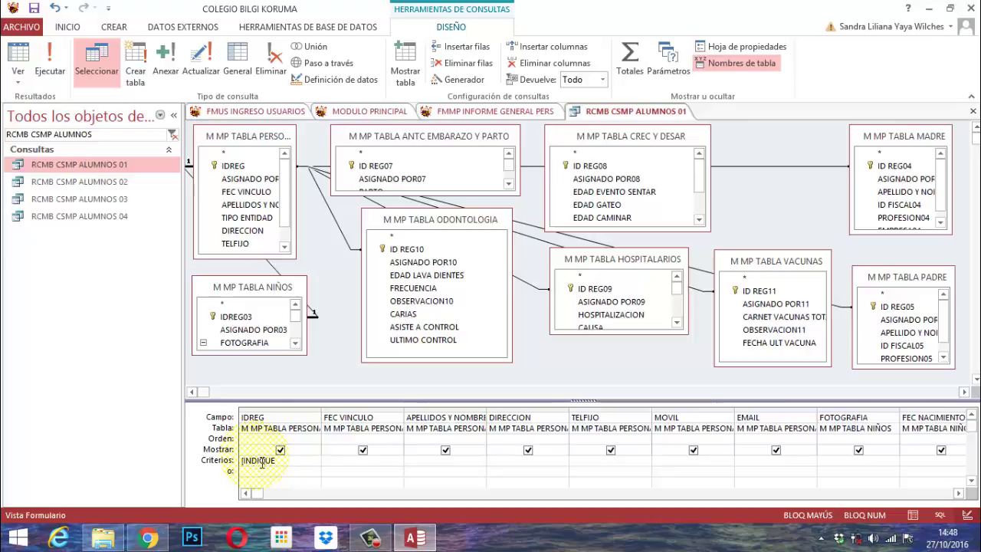
{"action": "type", "text": " CODIGO ALUMNOS"}
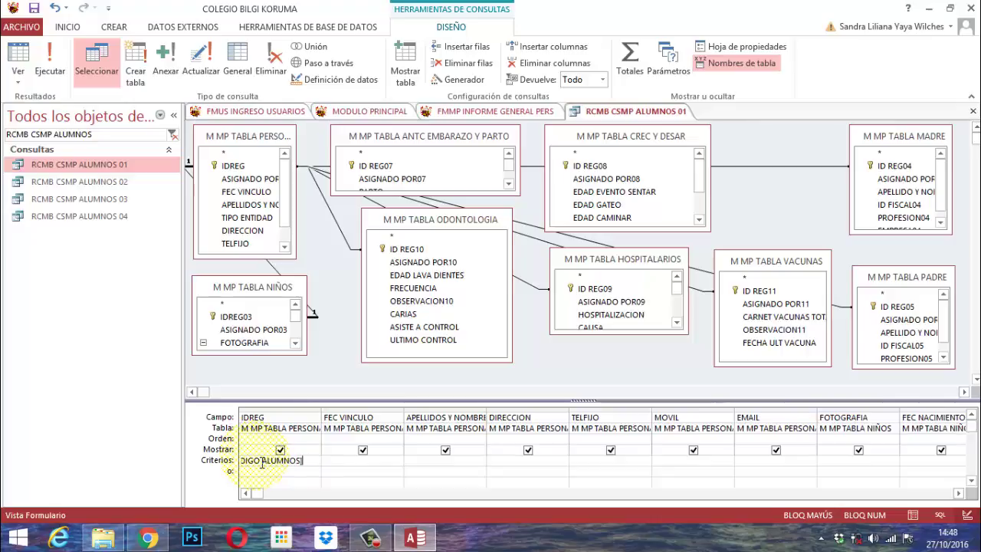
{"action": "type", "text": "]"}
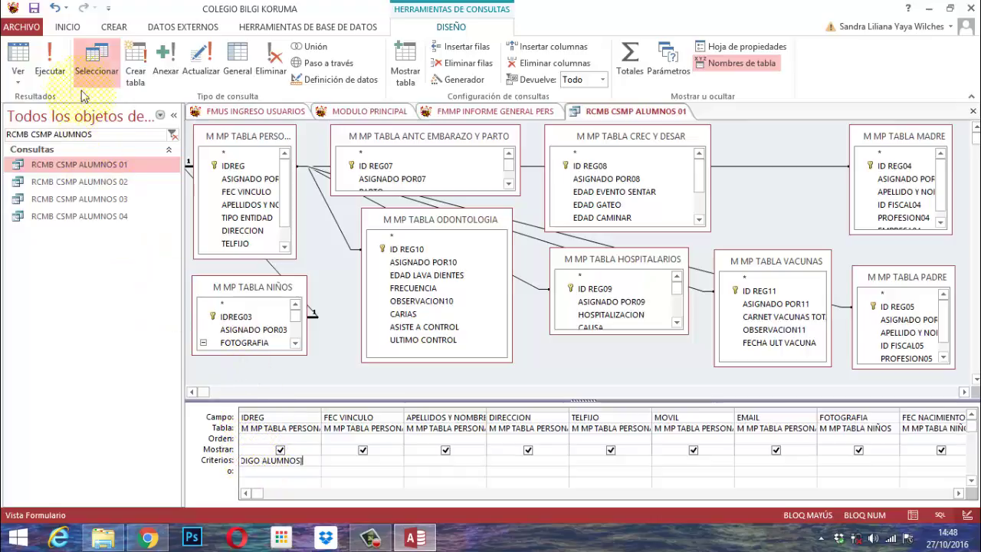
Run the parameter query, supply a student code at the prompt and return to design view.
{"action": "left_click", "coordinate": [49, 59]}
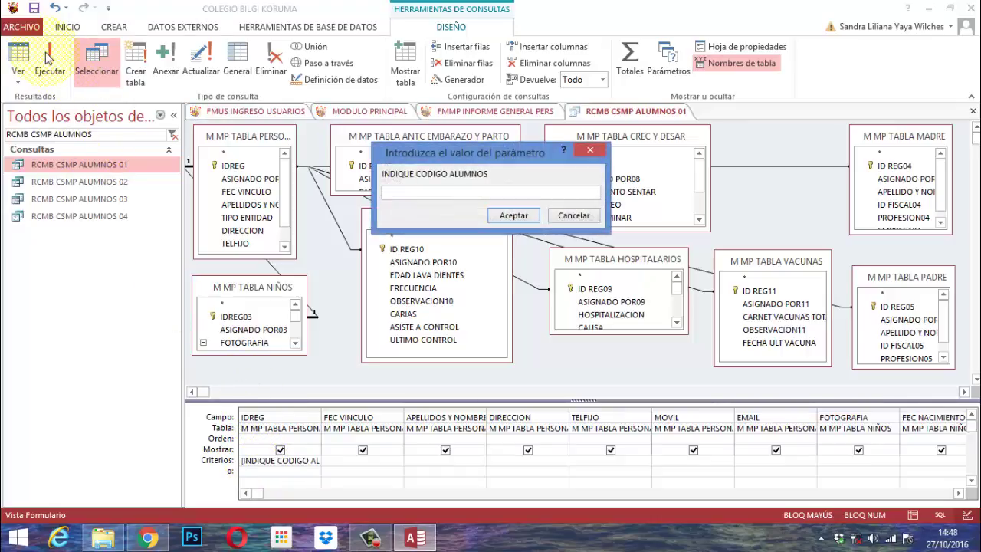
{"action": "type", "text": "11"}
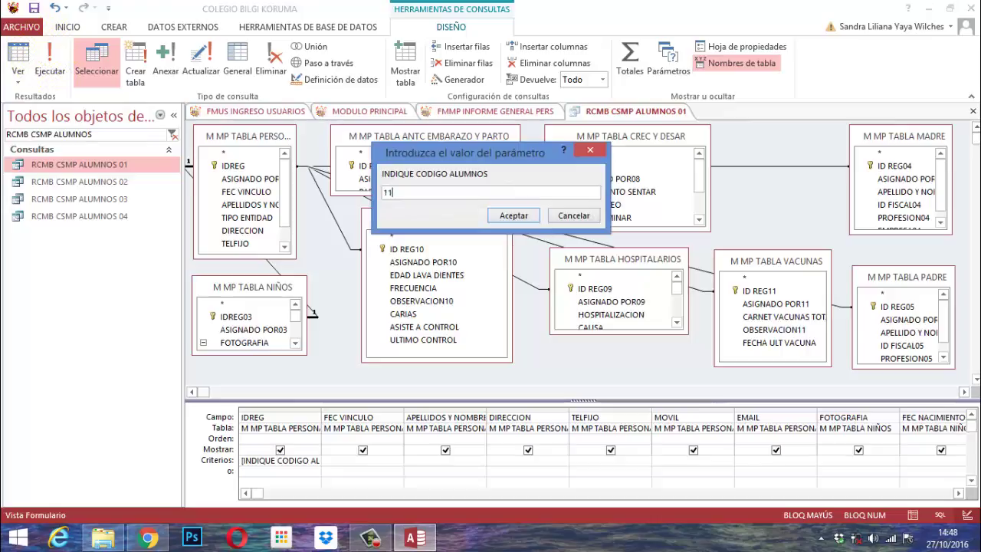
{"action": "type", "text": "003"}
{"action": "key", "text": "Return"}
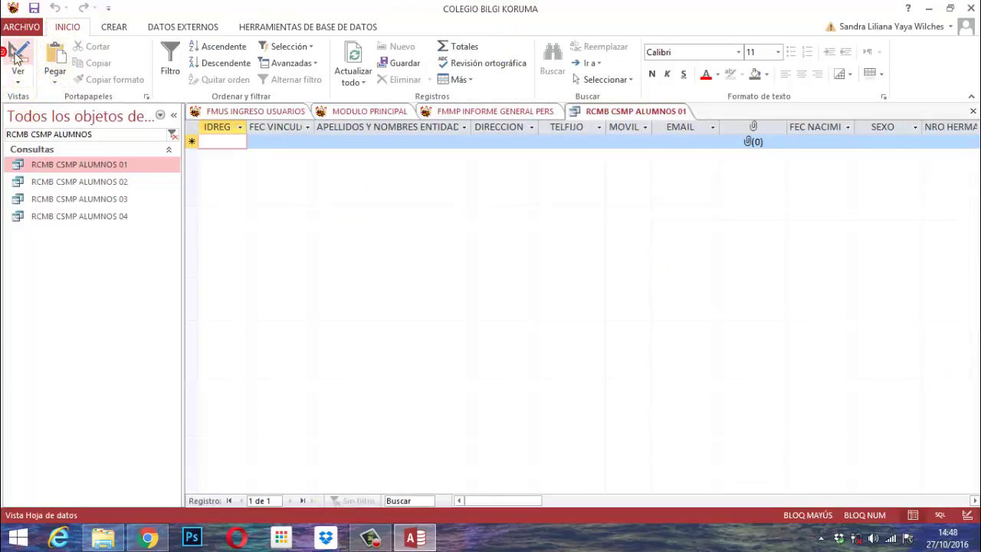
{"action": "left_click", "coordinate": [17, 58]}
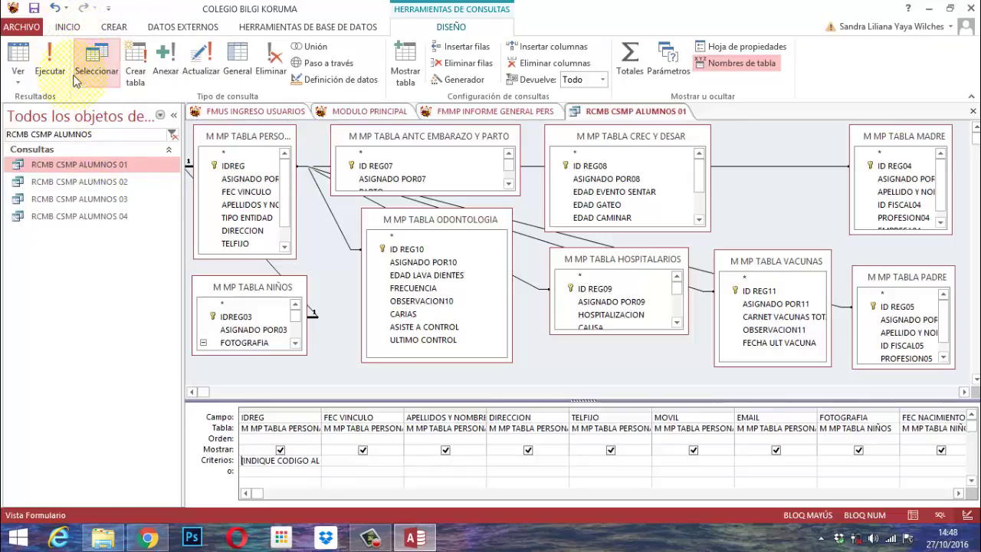
Retest the IDREG parameter by running the query with a re-entered student code, and go back to design view.
{"action": "left_click", "coordinate": [50, 63]}
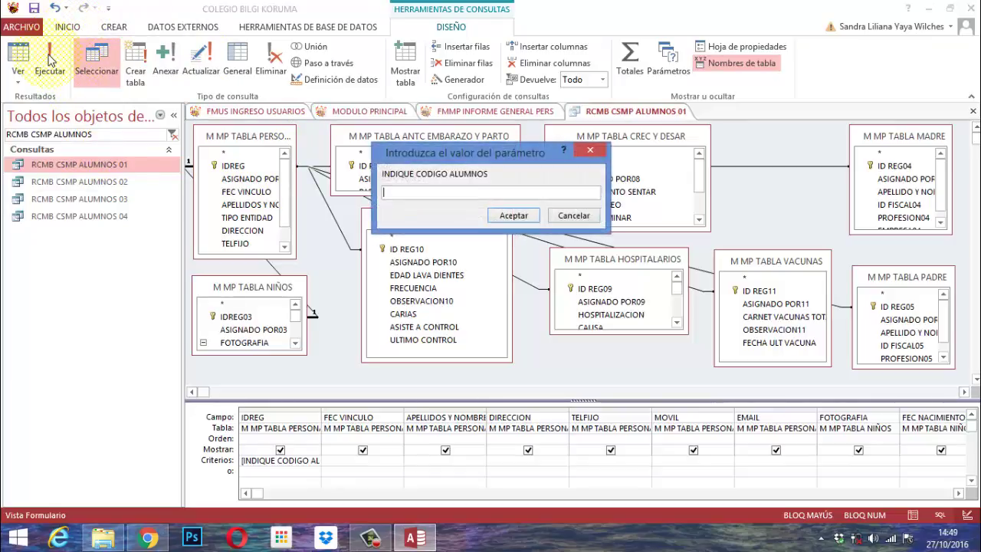
{"action": "type", "text": "1100003"}
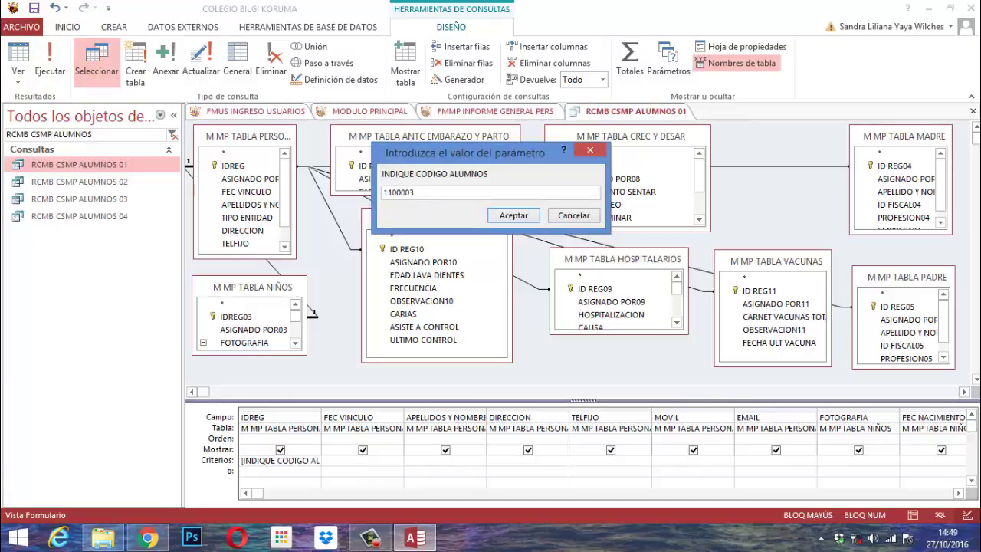
{"action": "key", "text": "Return"}
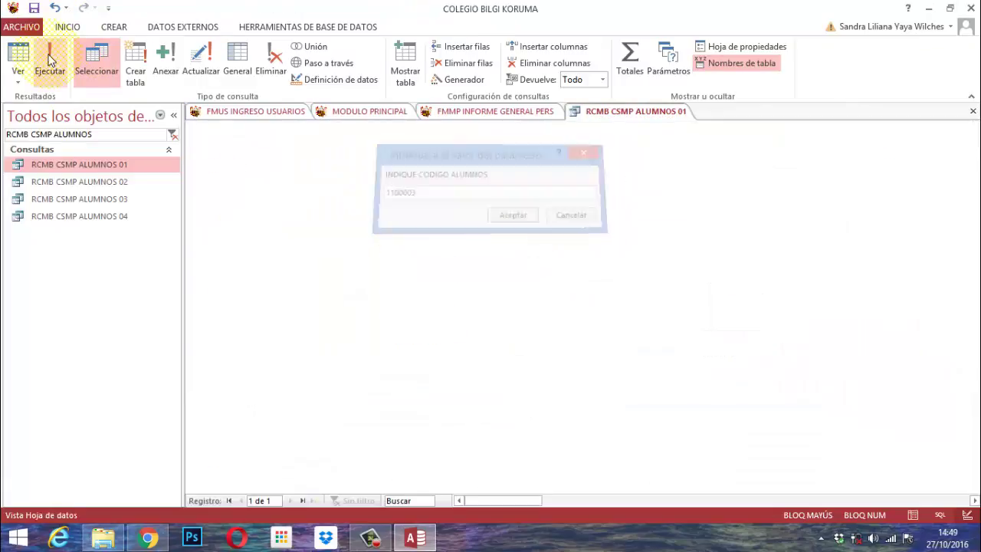
{"action": "left_click", "coordinate": [18, 52]}
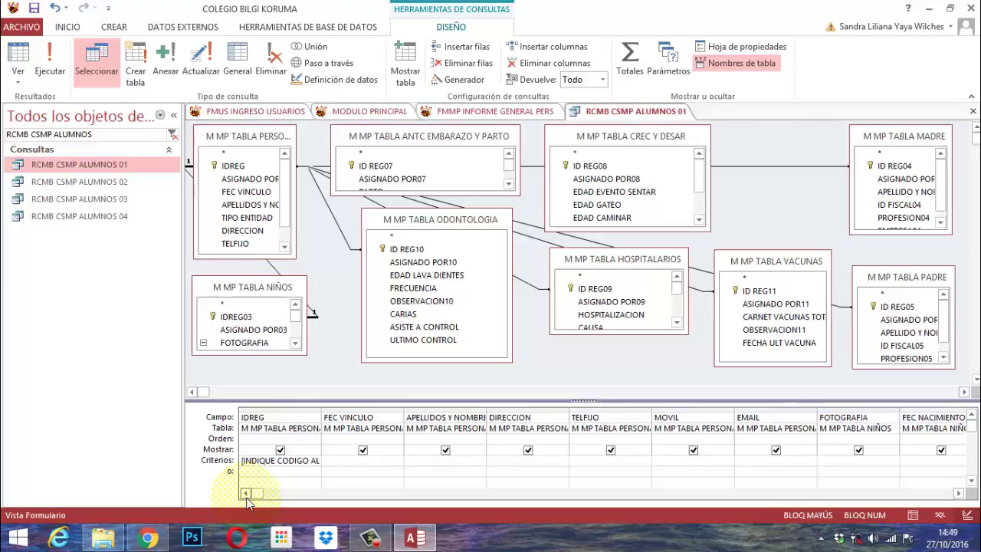
Delete the IDREG parameter criterion, run the query unfiltered and return to design view.
{"action": "key", "text": "Up"}
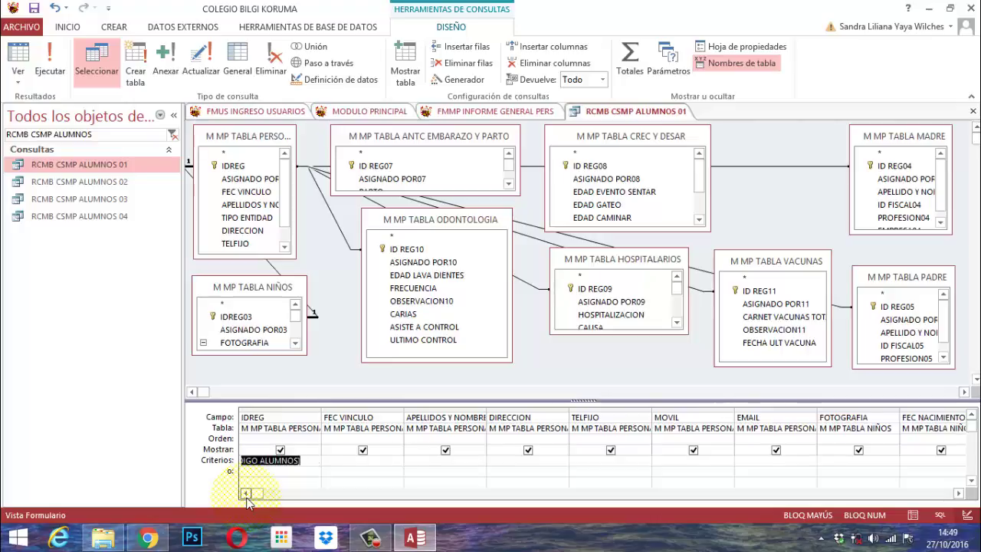
{"action": "key", "text": "Delete"}
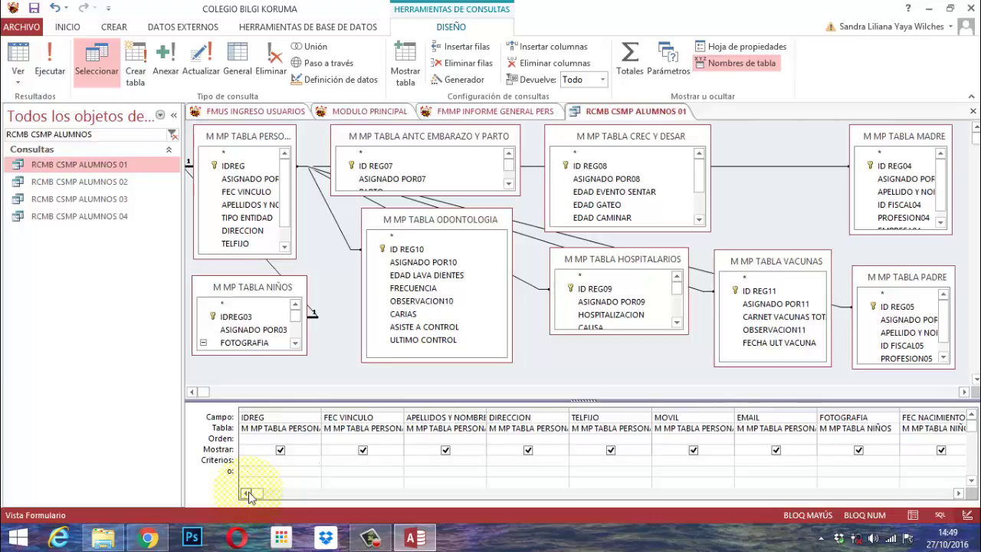
{"action": "left_click", "coordinate": [51, 59]}
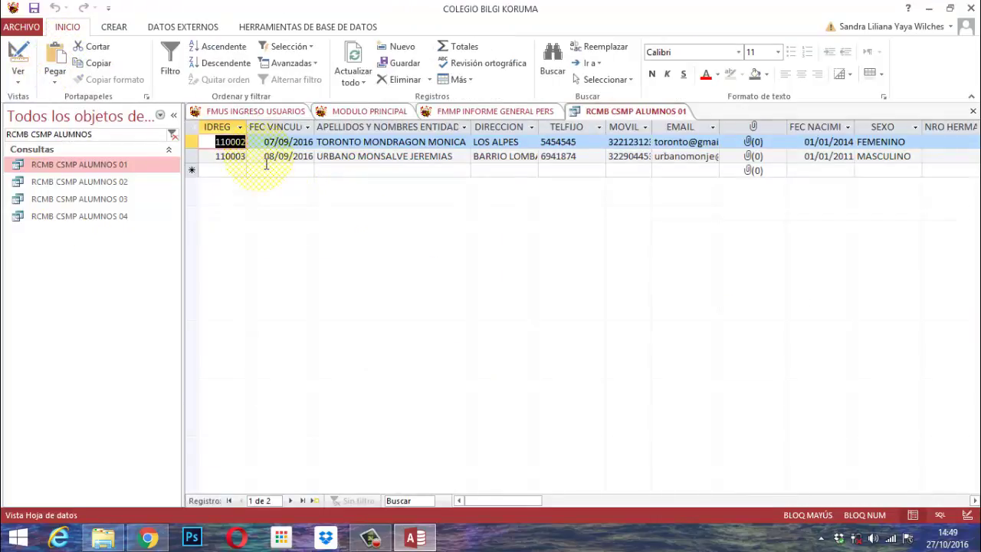
{"action": "left_click", "coordinate": [18, 57]}
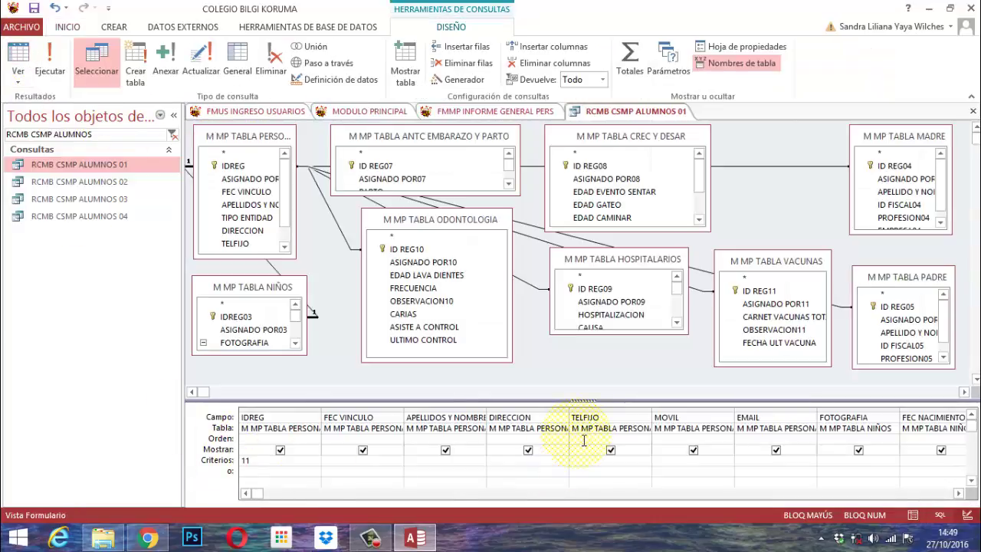
Set the IDREG criterion to the first listed student's code, run the query and return to that criterion in design view.
{"action": "type", "text": "0002"}
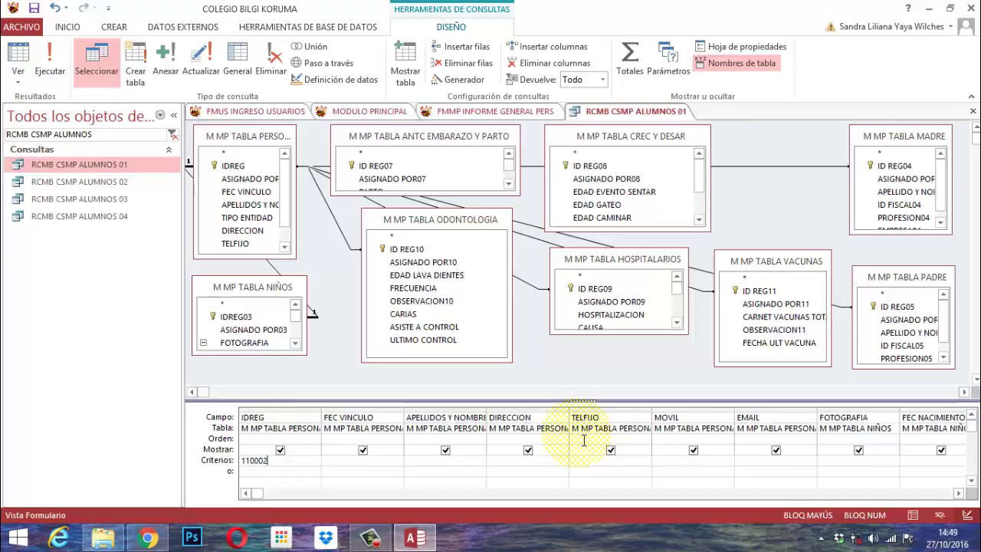
{"action": "left_click", "coordinate": [46, 58]}
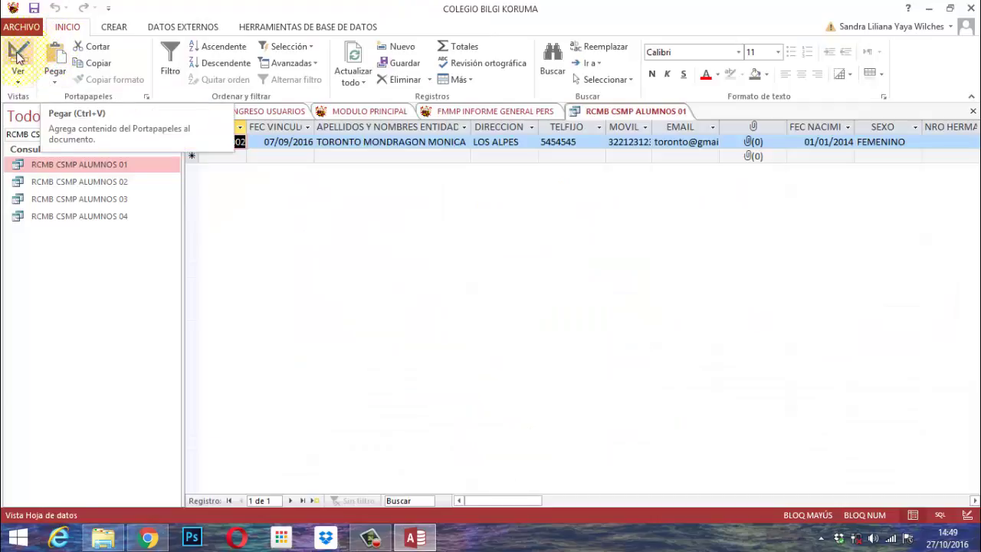
{"action": "left_click", "coordinate": [19, 57]}
{"action": "left_click", "coordinate": [286, 472]}
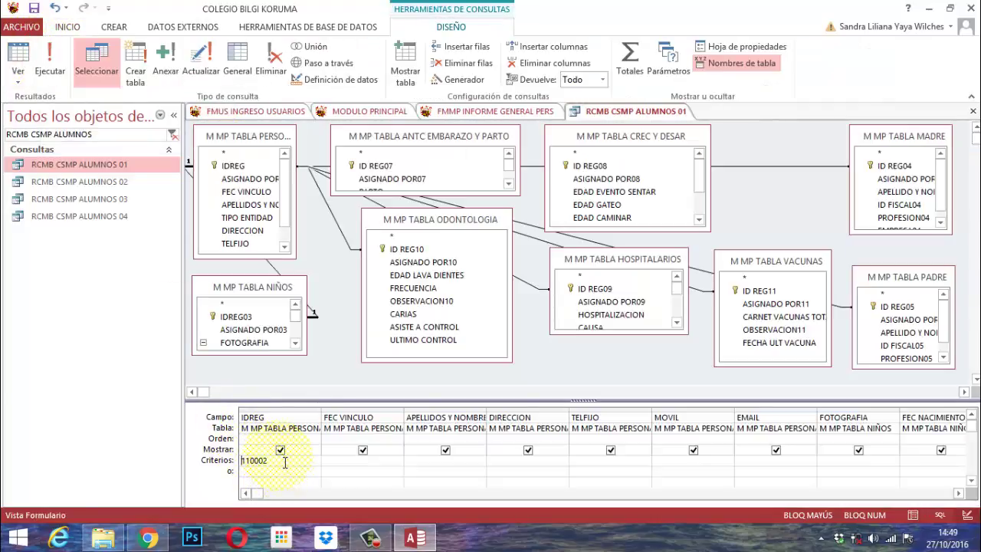
{"action": "left_click", "coordinate": [279, 458]}
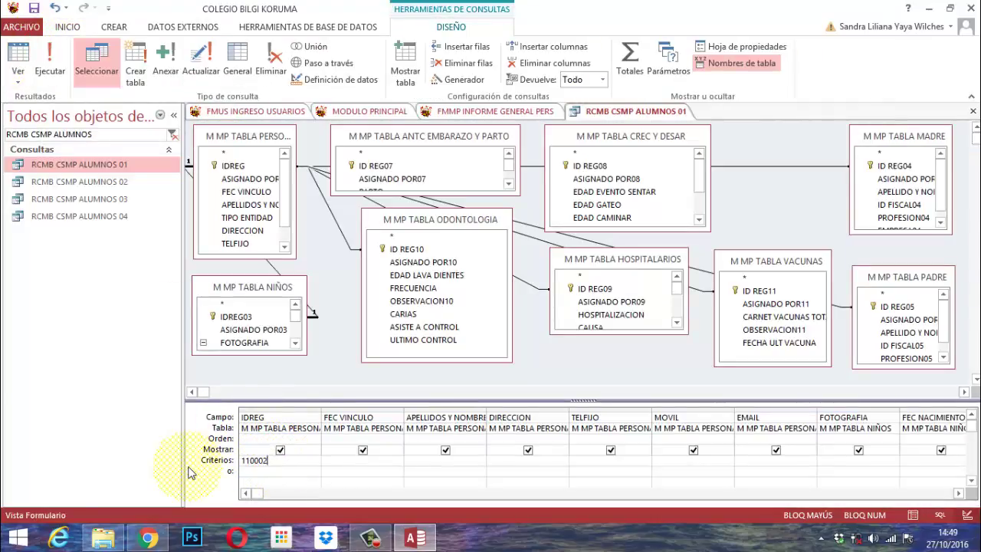